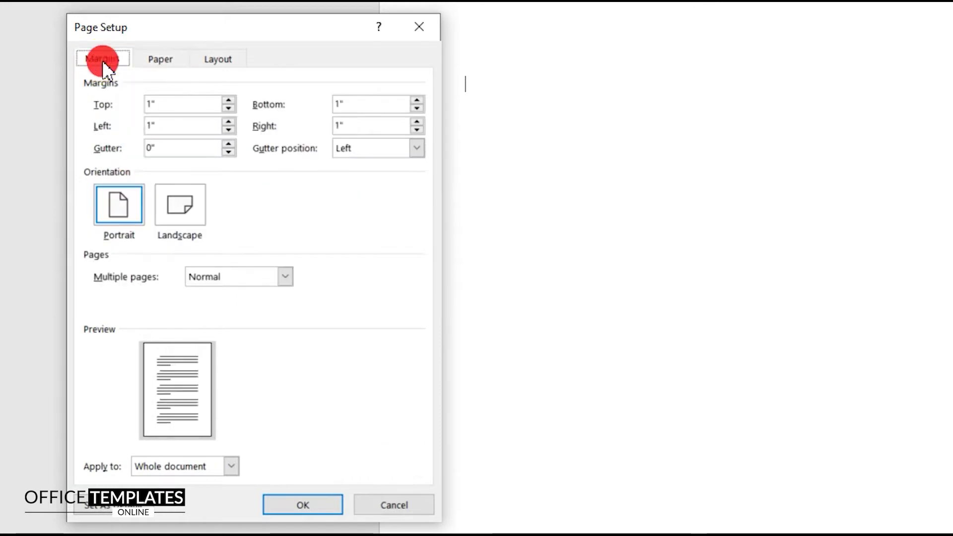
Set the top, bottom, left and right page margins to 0 for the whole document.
text(0)
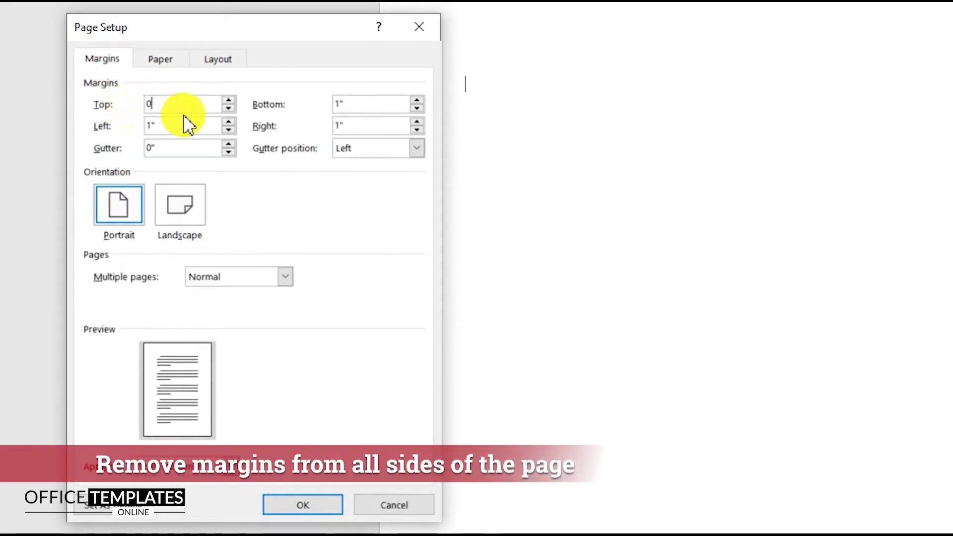
key(Tab)
text(0)
drag(363, 125, 318, 126)
text(0)
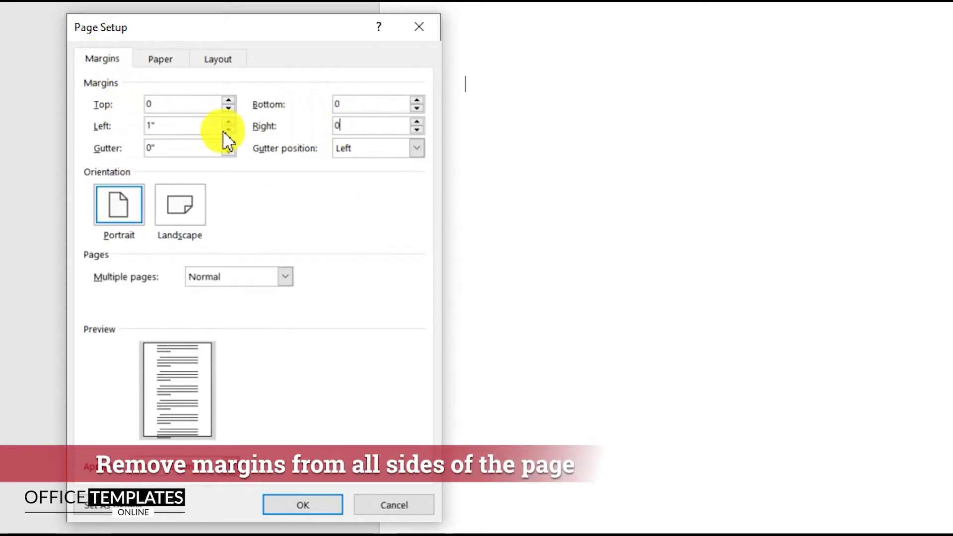
drag(221, 126, 131, 127)
text(0)
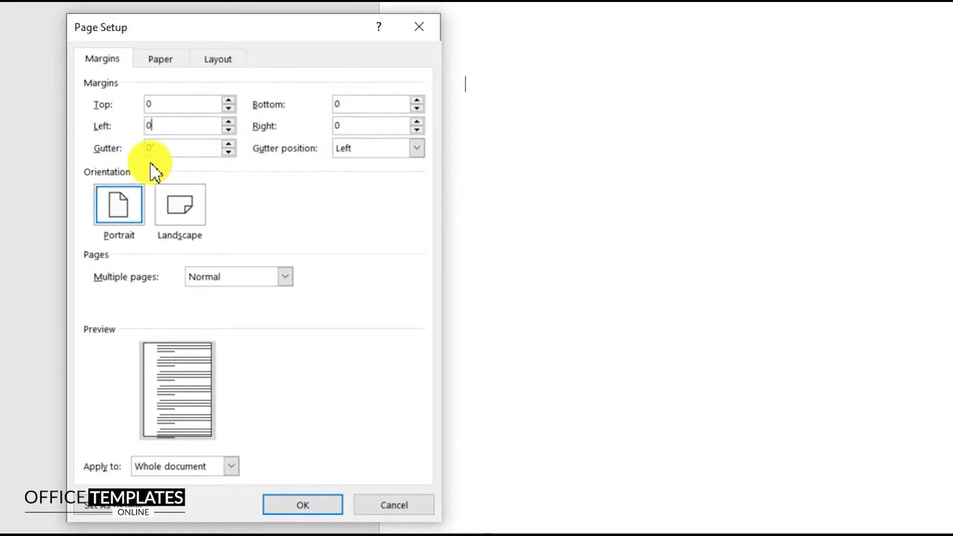
click(301, 504)
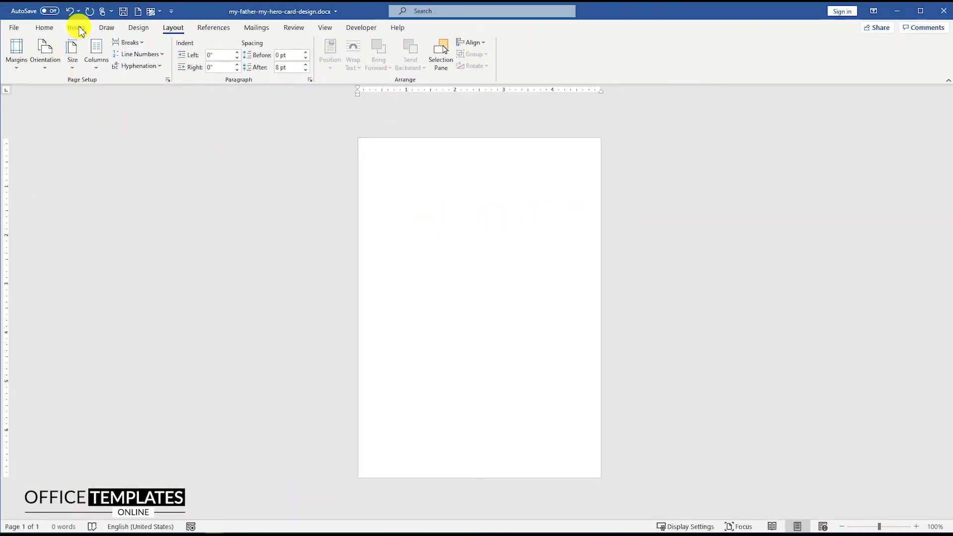
Draw a rectangle about 5" wide and 3.68" high across the full width of the page's lower half.
click(77, 28)
click(140, 53)
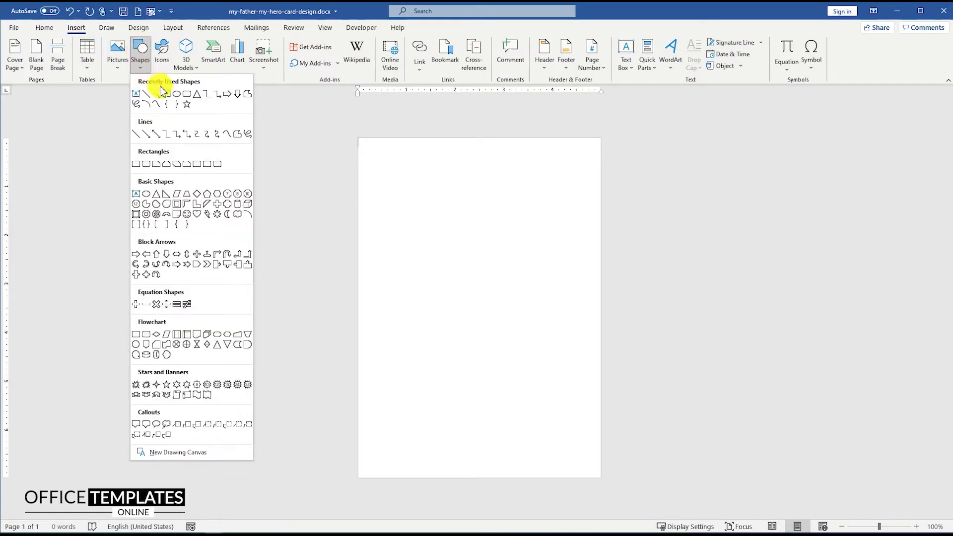
click(166, 94)
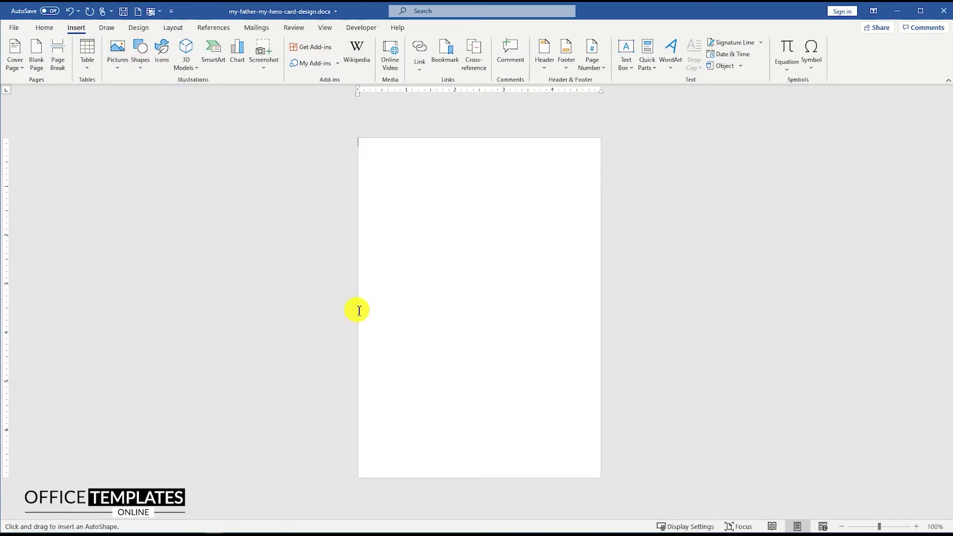
drag(359, 300, 601, 478)
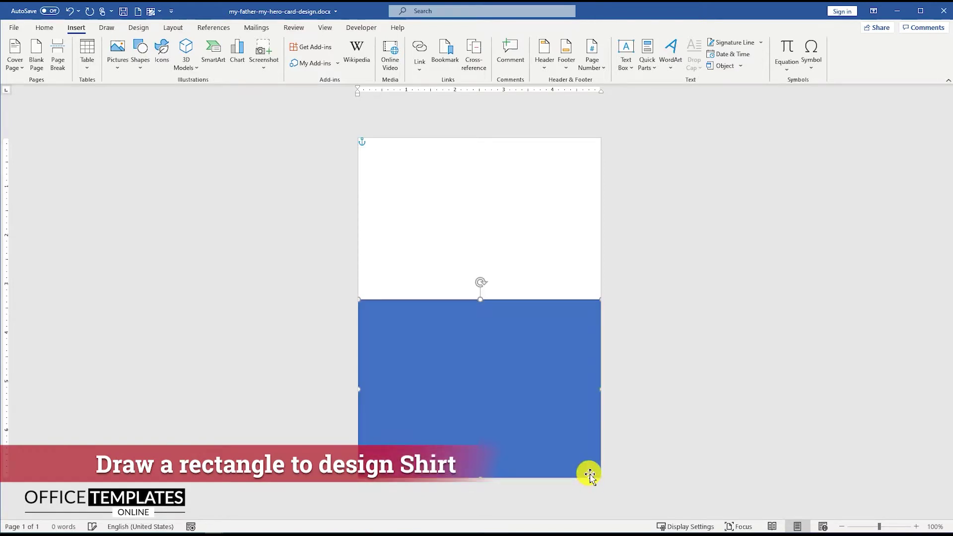
Add an edit point at the middle of the rectangle's top edge and pull it straight down to form a V-shaped neckline.
ctrl+scroll(486, 351, up, 3)
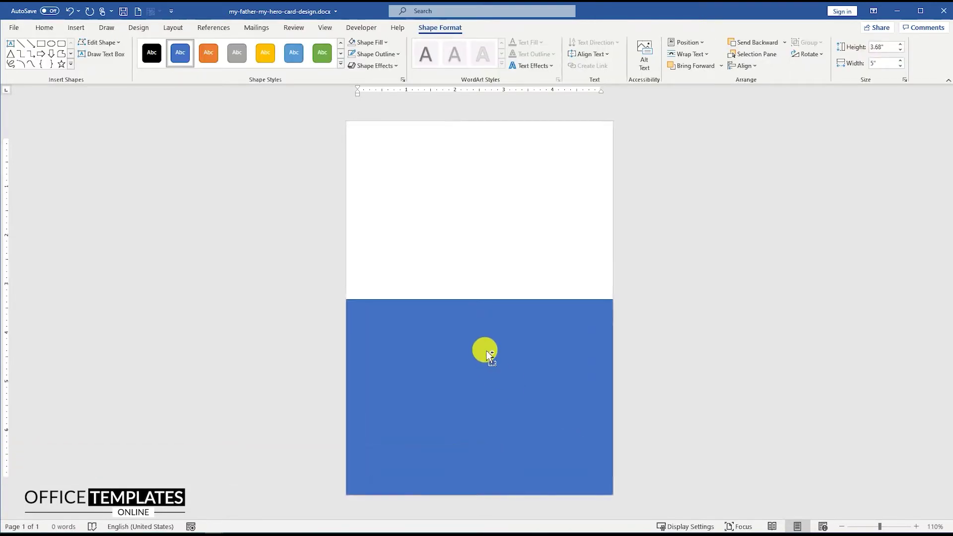
right_click(478, 340)
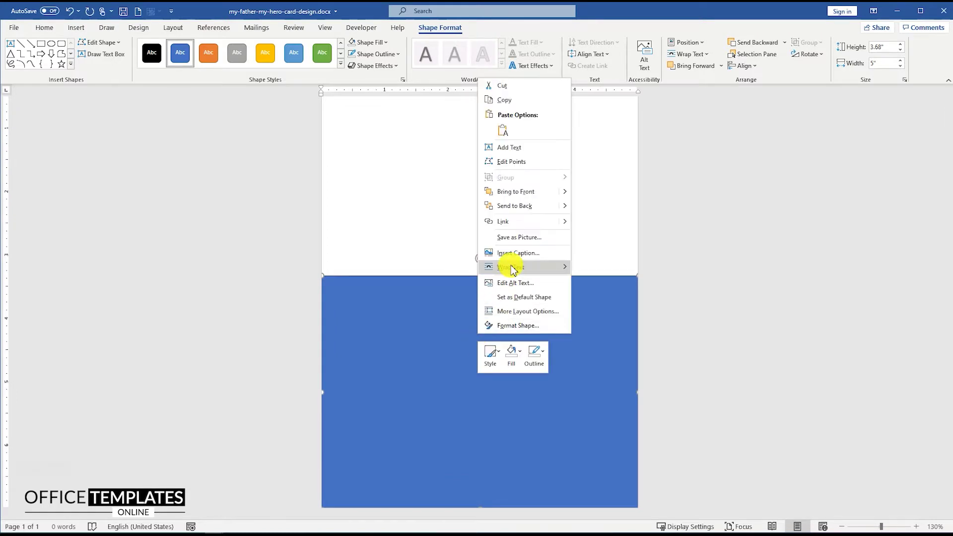
click(511, 162)
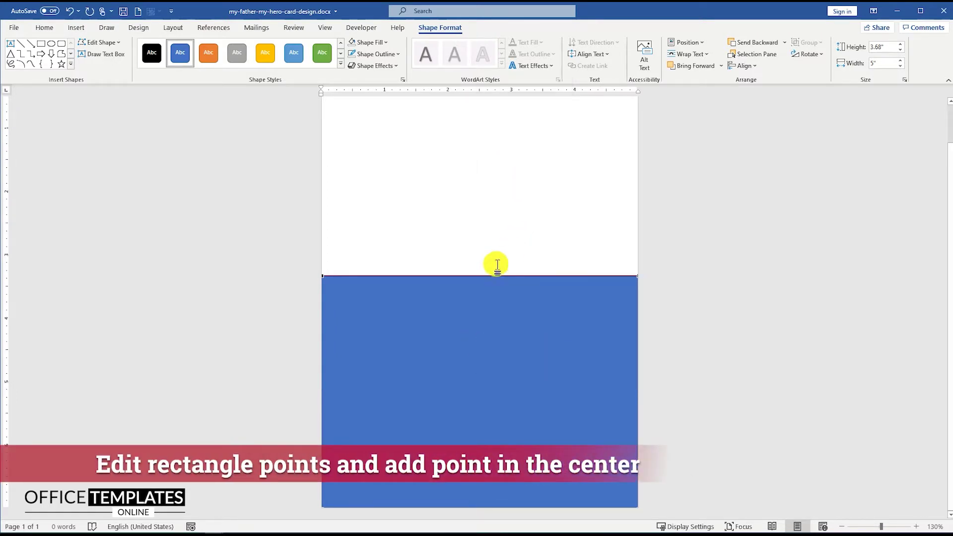
right_click(477, 277)
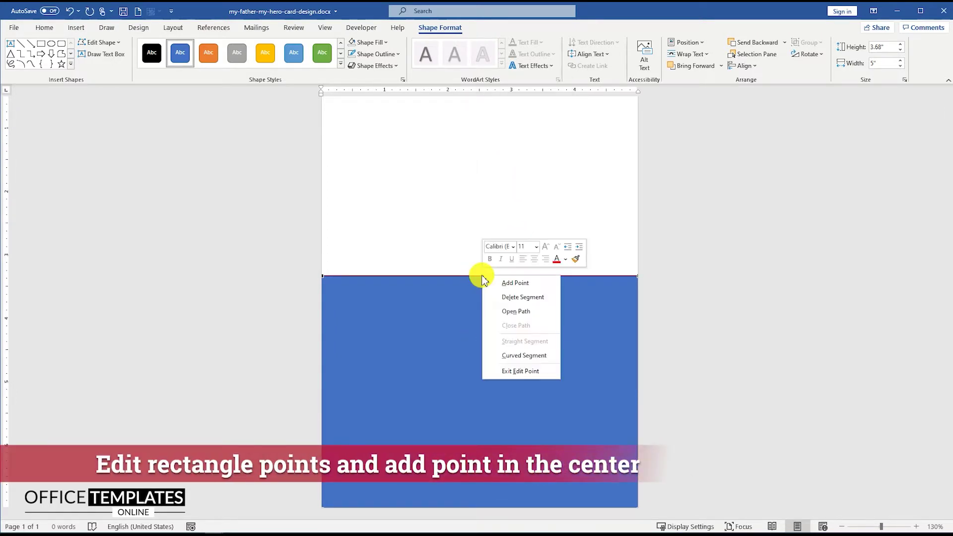
click(503, 284)
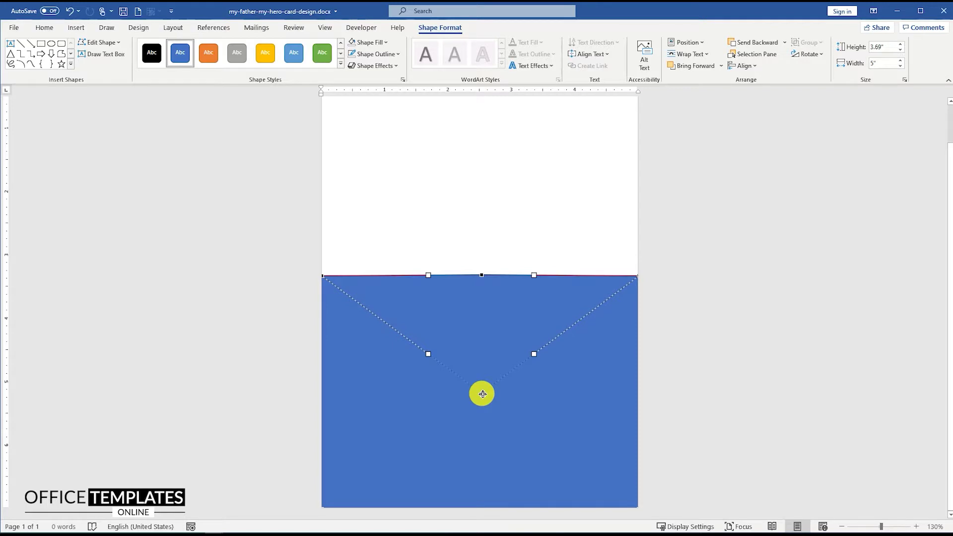
drag(482, 394, 482, 393)
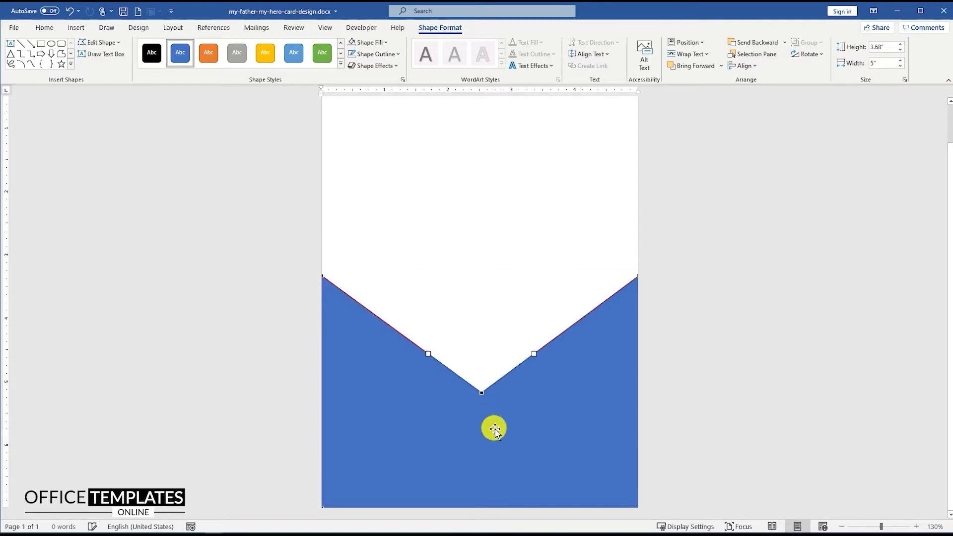
Fill the V-neck shirt shape with black and remove its outline.
right_click(524, 417)
click(557, 439)
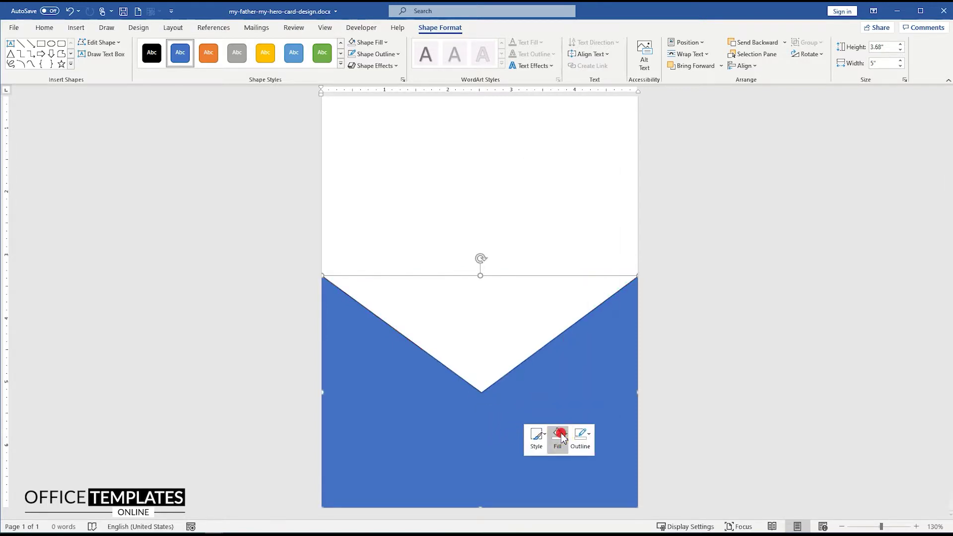
click(561, 273)
click(580, 437)
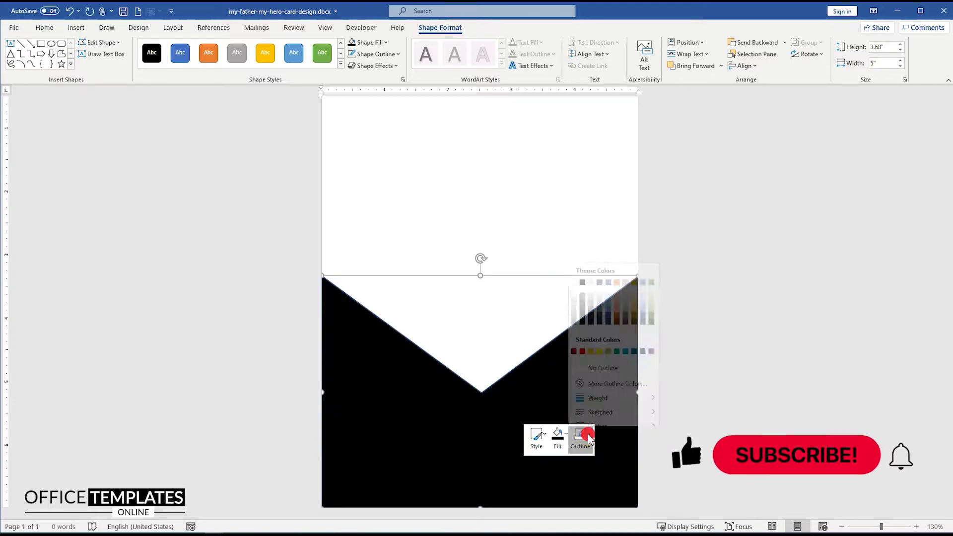
click(601, 359)
Give the shirt shape a pattern fill using the second dotted pattern in the first row.
right_click(414, 379)
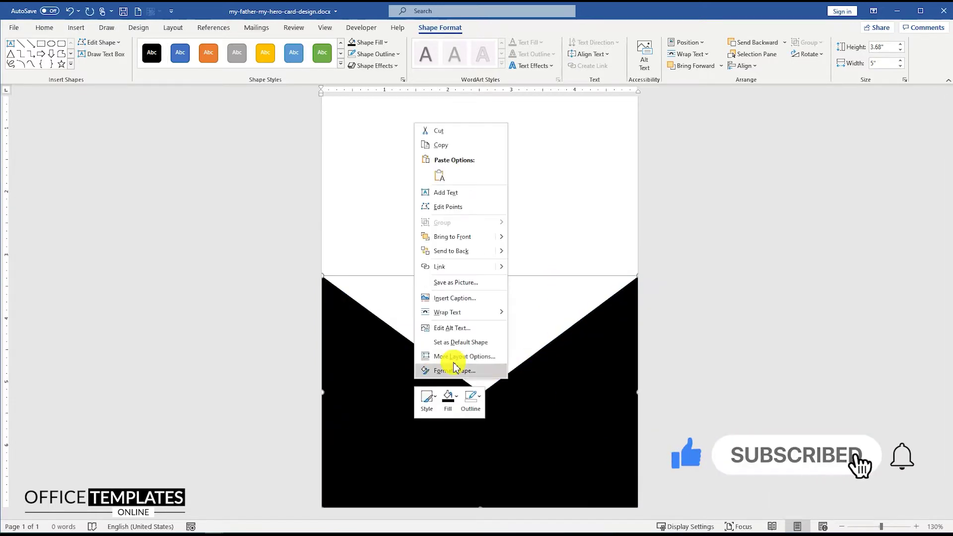
click(453, 372)
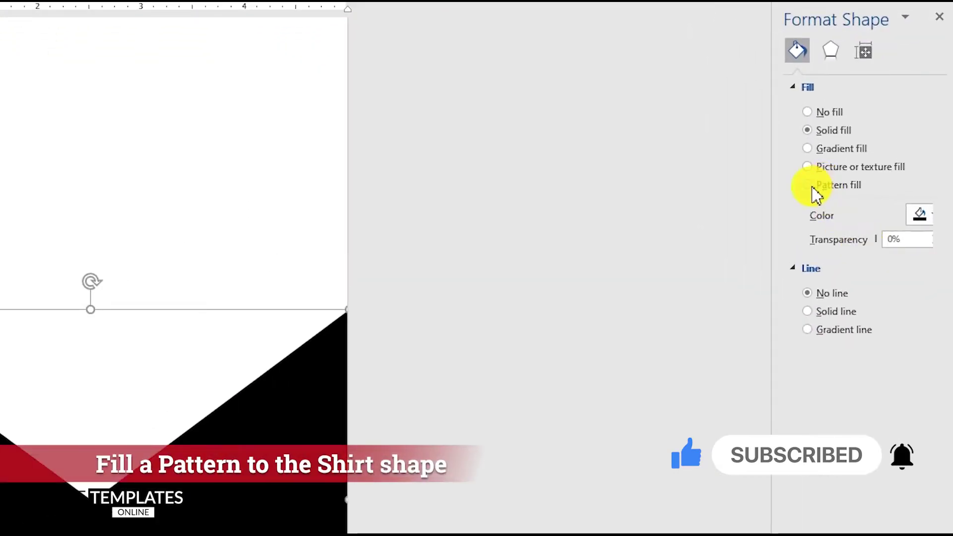
click(808, 186)
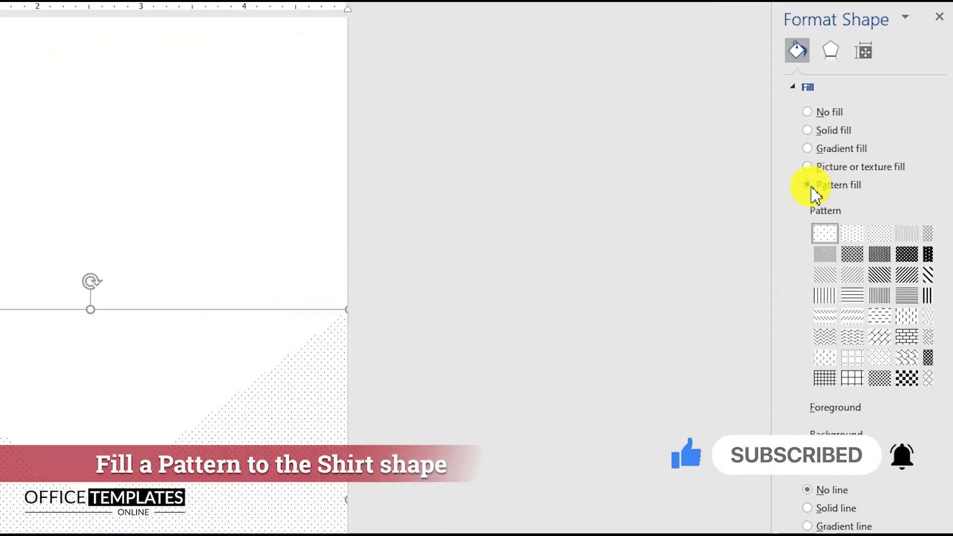
click(854, 241)
drag(775, 358, 714, 363)
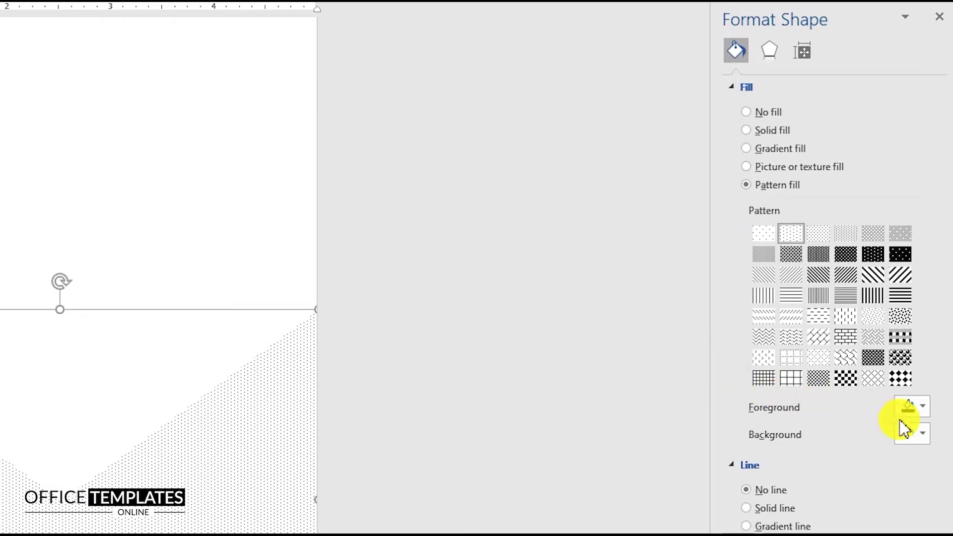
Set the shirt pattern's background to black and its foreground to a dark grey shade of black.
click(919, 432)
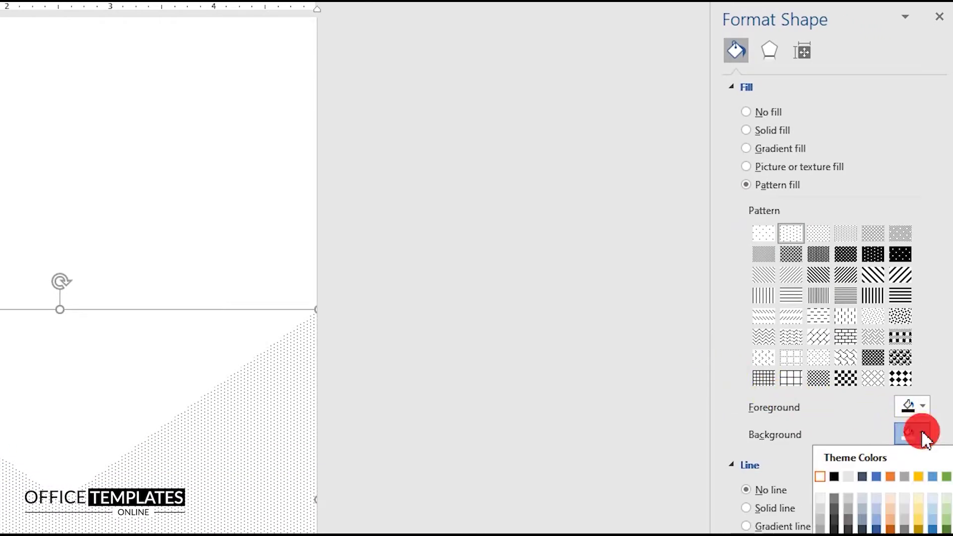
click(835, 477)
click(918, 408)
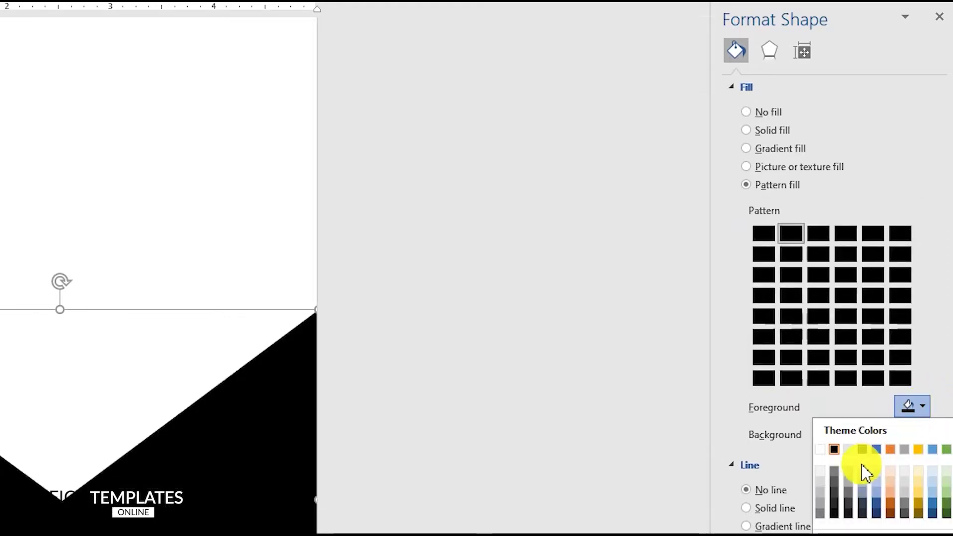
click(835, 497)
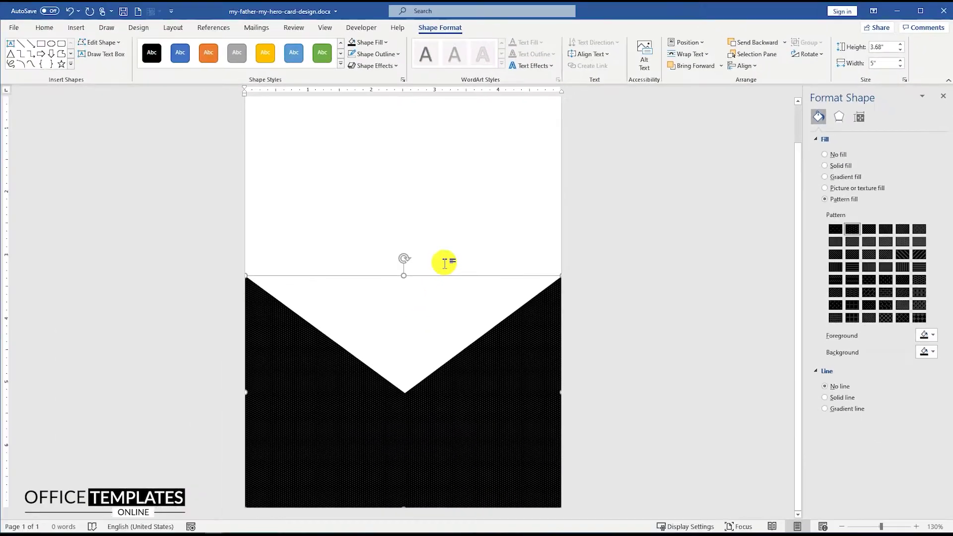
click(105, 322)
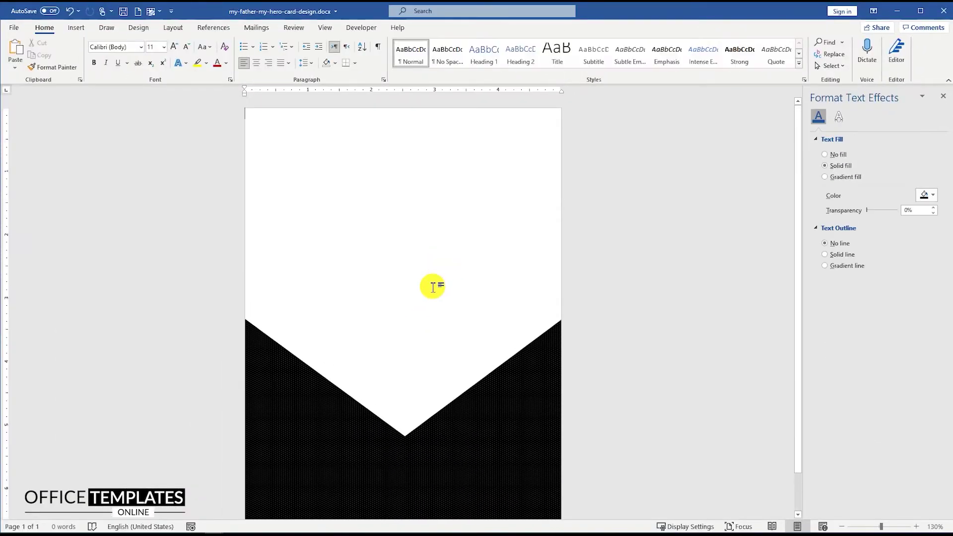
Draw a small circle about 0.15" in diameter just below the point of the V neckline as a shirt button.
click(76, 27)
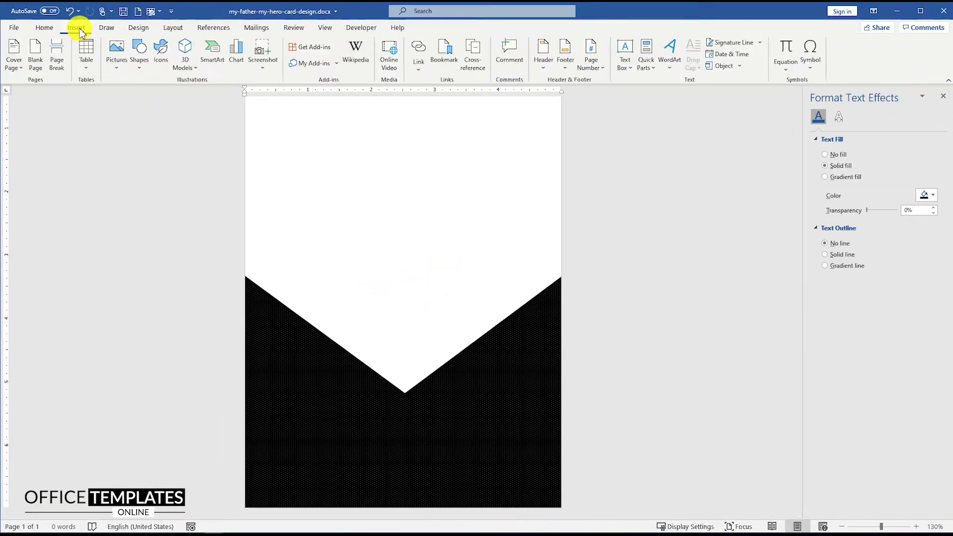
click(140, 54)
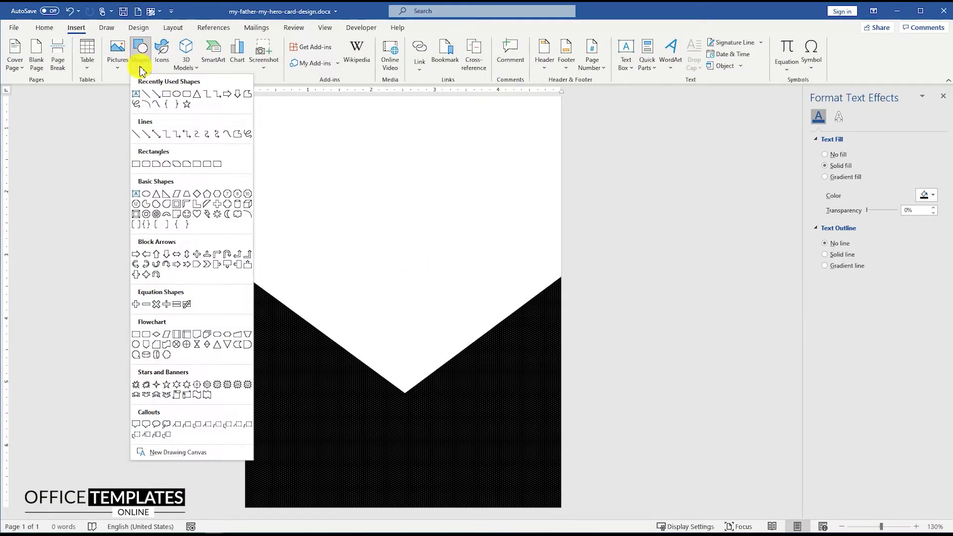
click(177, 94)
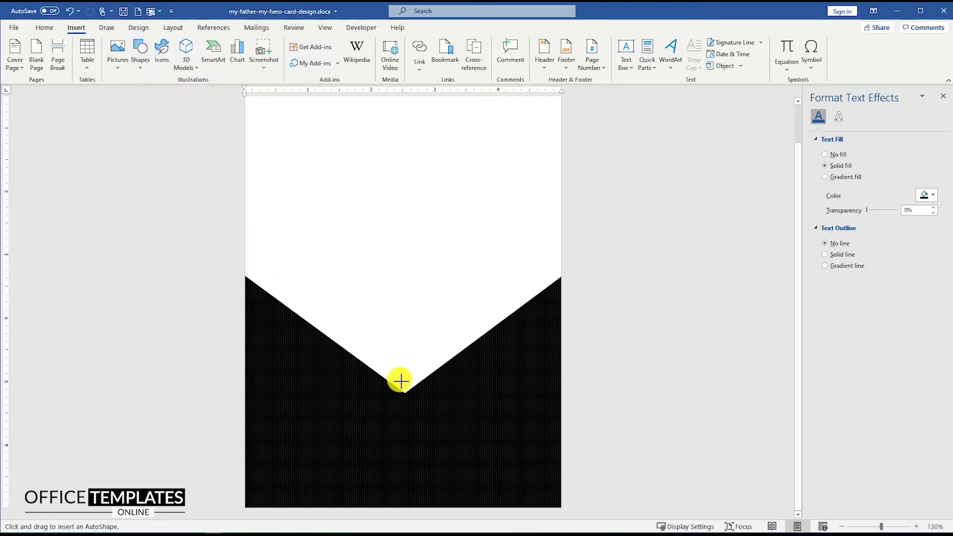
ctrl+scroll(400, 381, up, 7)
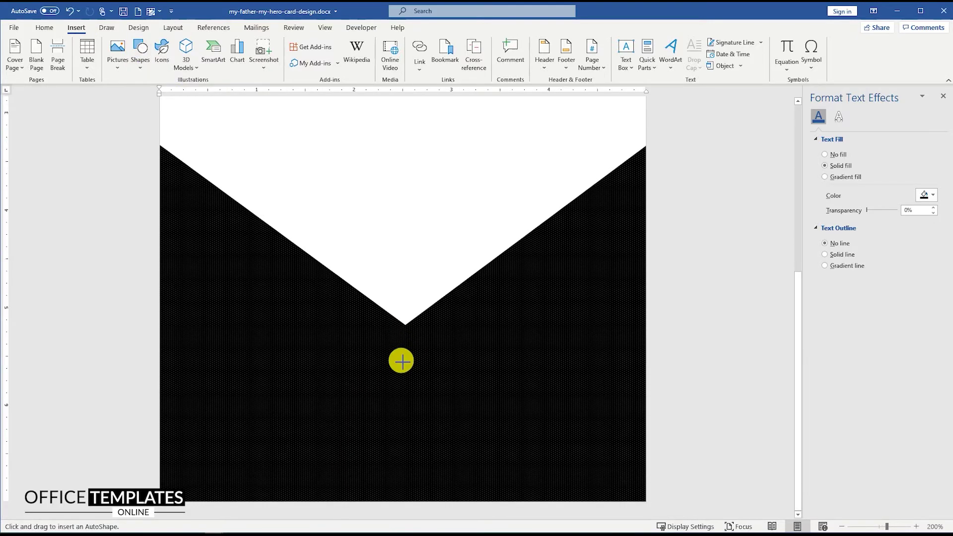
drag(399, 351, 410, 365)
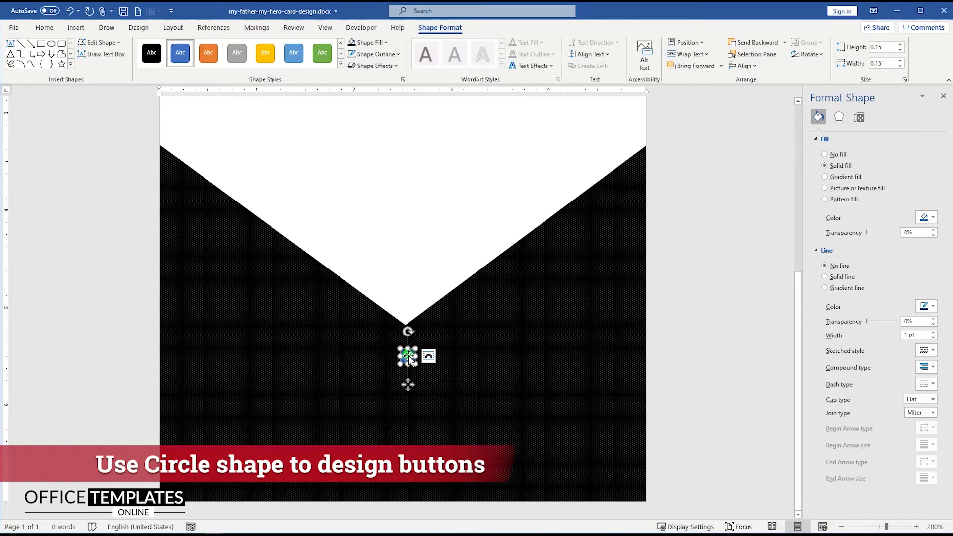
Fill the button circle with dark grey and remove its outline.
right_click(410, 356)
click(441, 377)
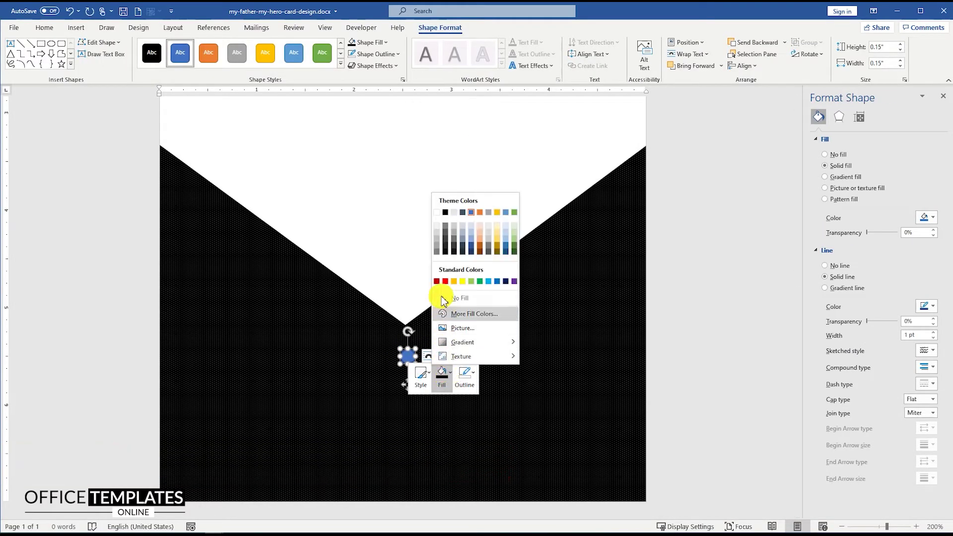
click(448, 230)
click(465, 376)
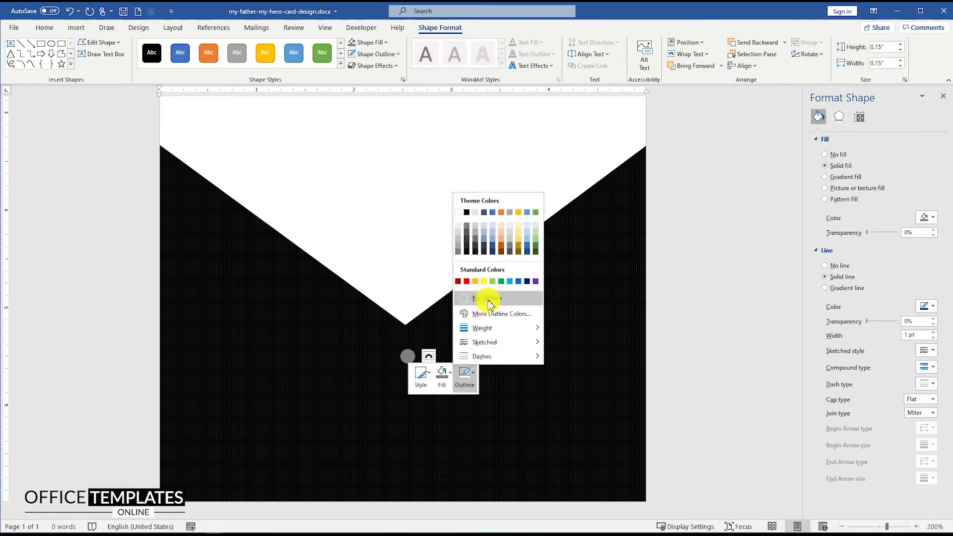
click(487, 302)
click(444, 380)
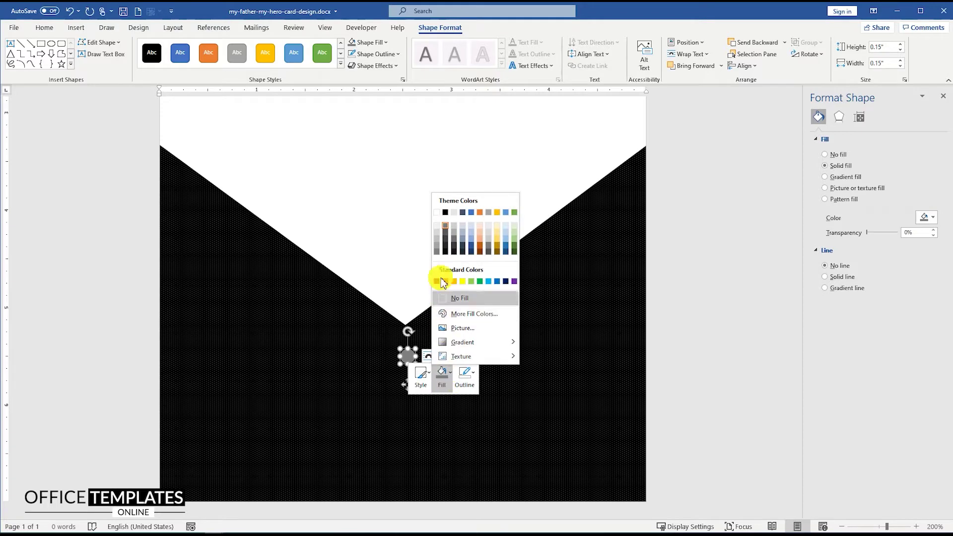
click(447, 238)
Duplicate the button circle twice down the shirt front and align all three circles on their centers.
drag(408, 354, 408, 408)
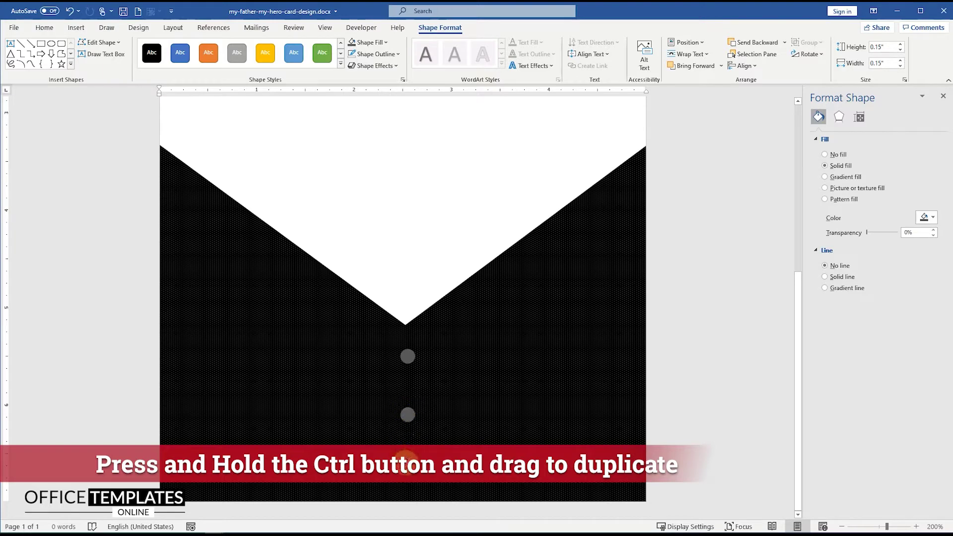
drag(414, 430, 411, 417)
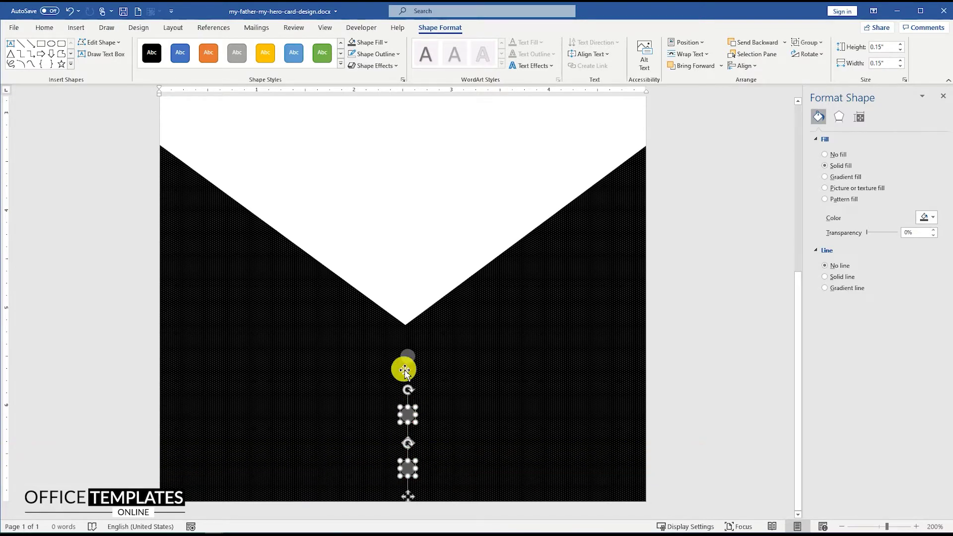
click(744, 65)
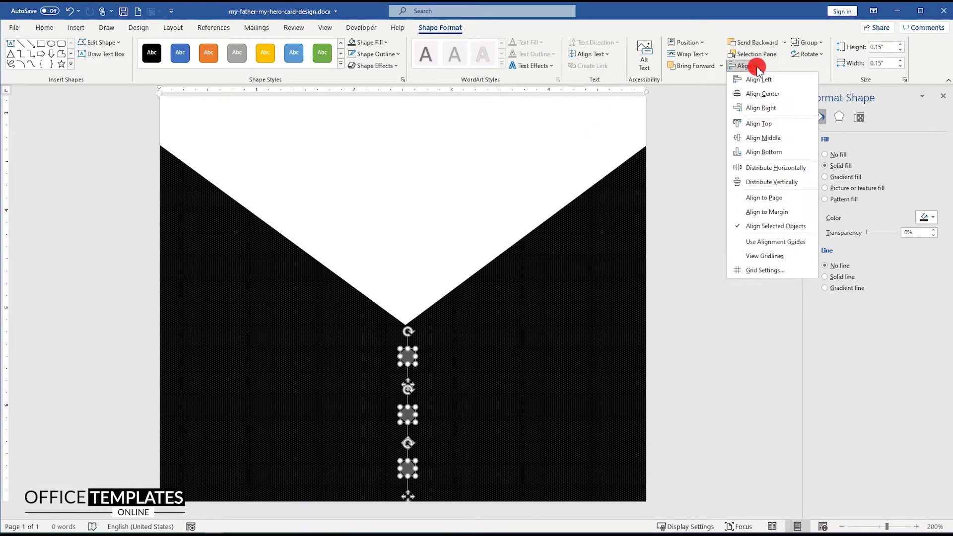
click(761, 95)
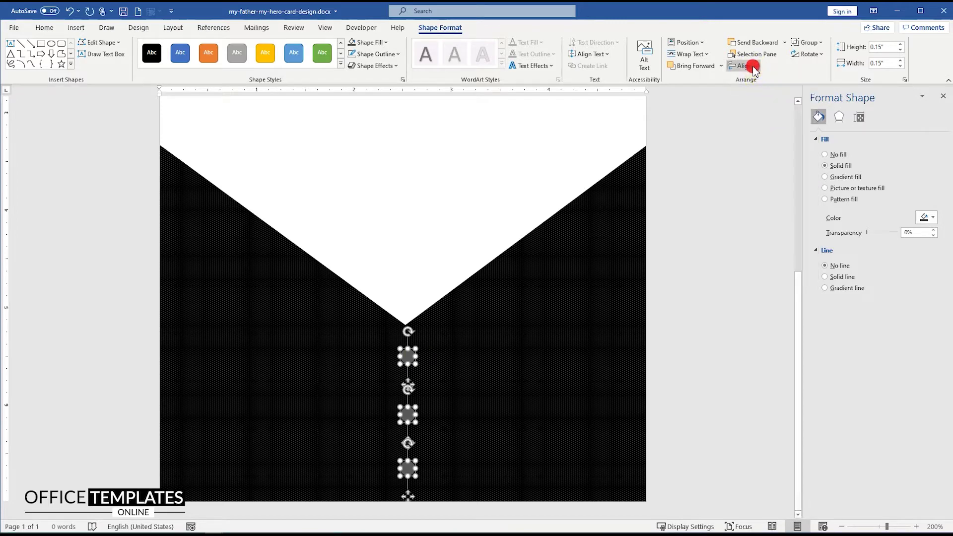
Distribute the three button circles vertically and group them.
click(754, 68)
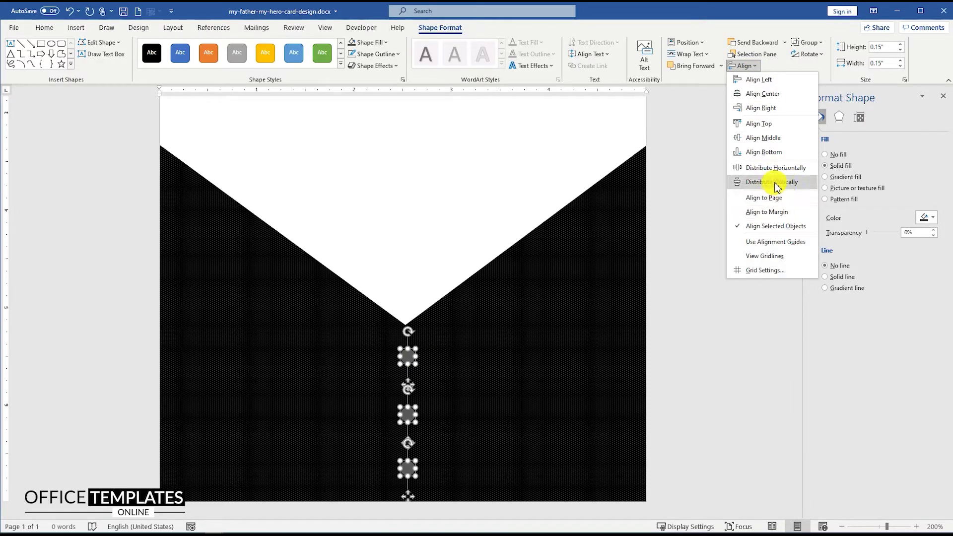
click(777, 185)
right_click(409, 360)
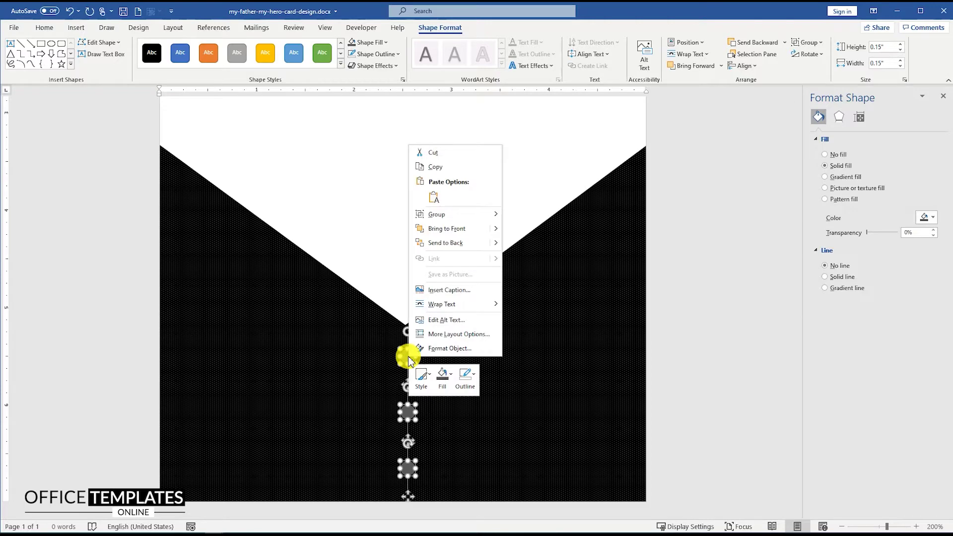
mouse_move(457, 214)
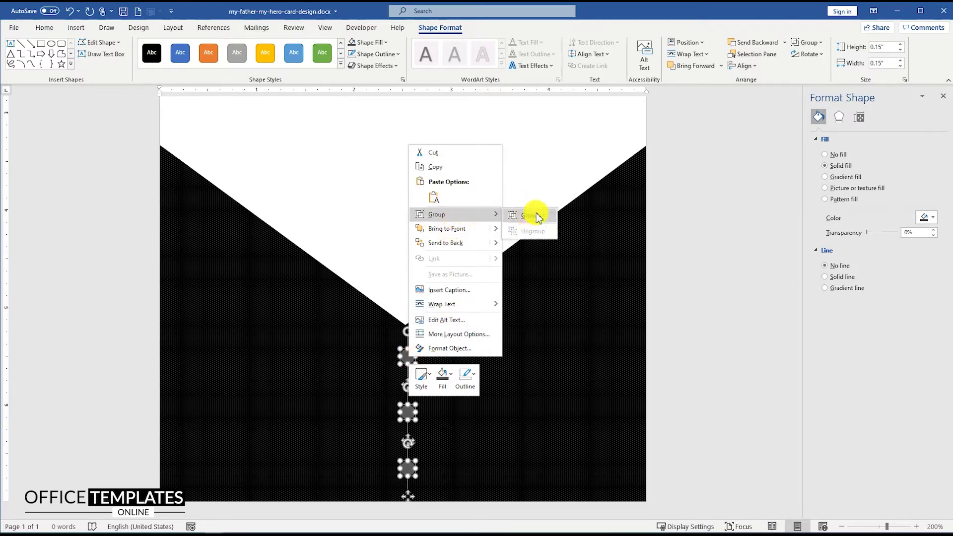
click(534, 214)
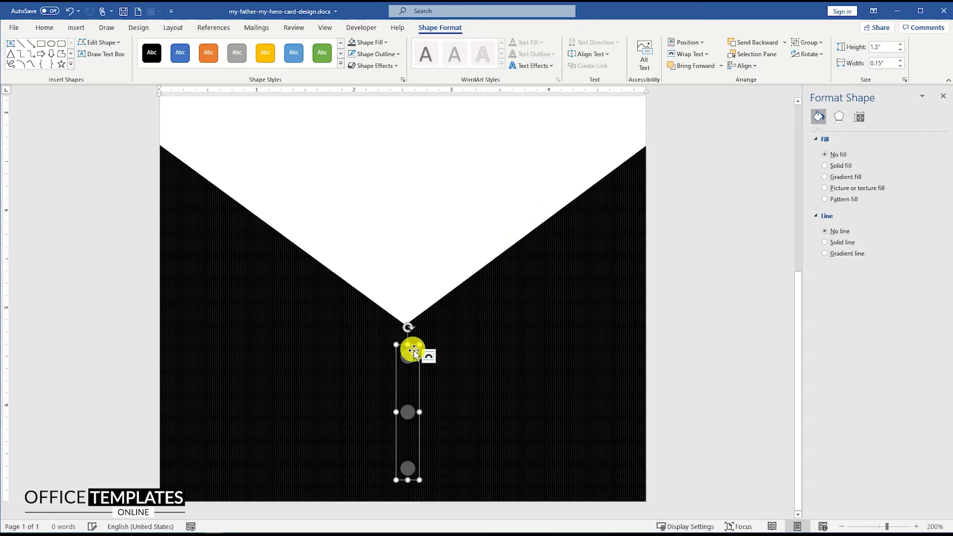
Center the button group horizontally on the page and shift the point of the V neckline into line with the buttons.
click(757, 66)
click(763, 110)
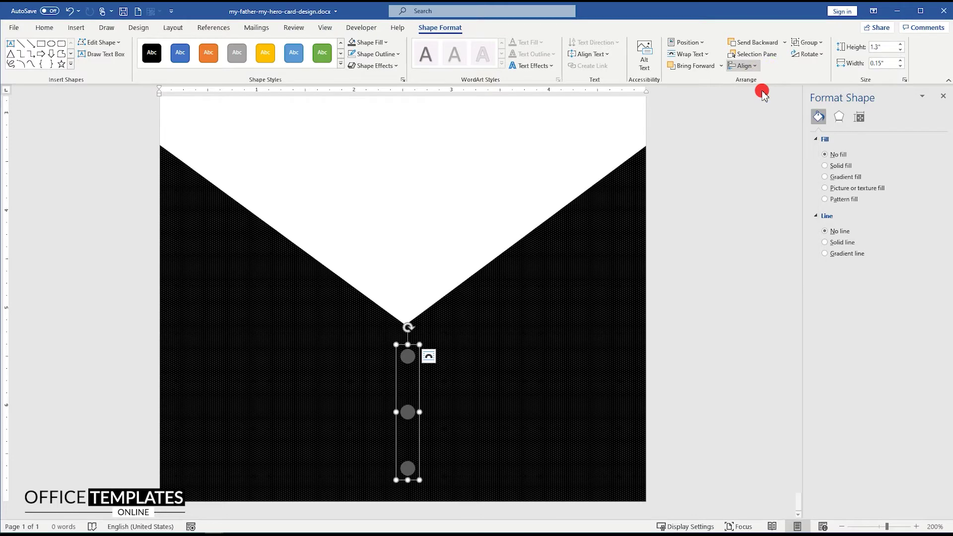
click(454, 320)
right_click(453, 318)
click(462, 144)
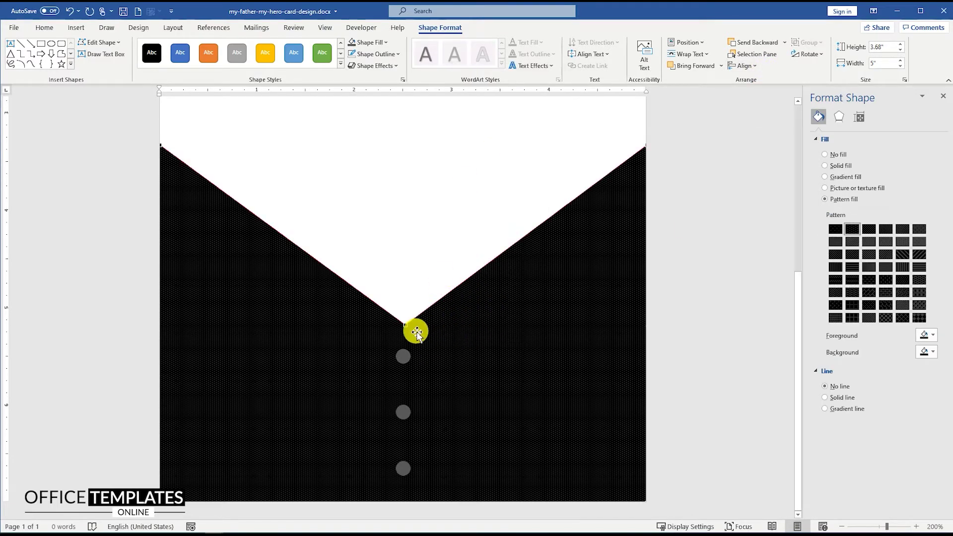
click(403, 326)
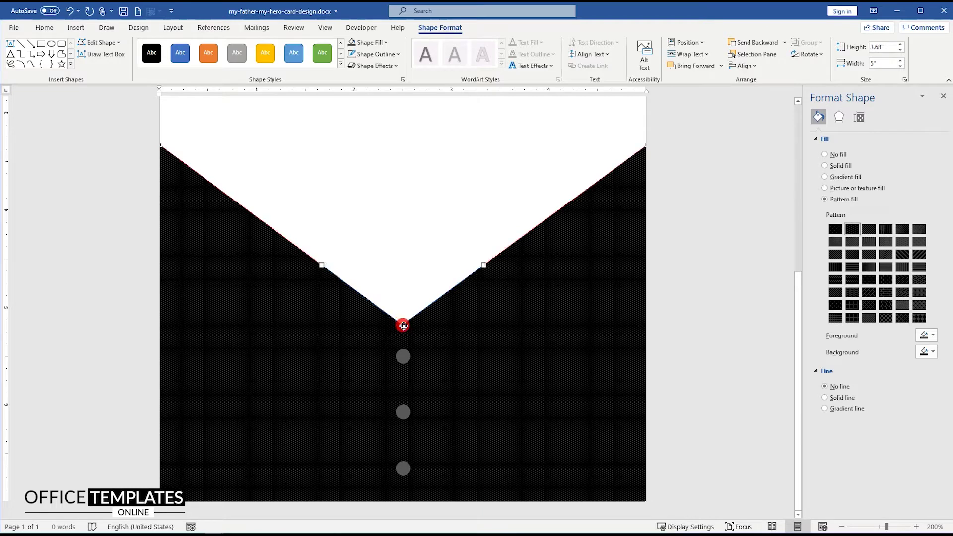
Draw a rectangle about 1.09" high and 0.93" wide on the shirt, to the right of the buttons, as a pocket.
click(76, 28)
click(140, 69)
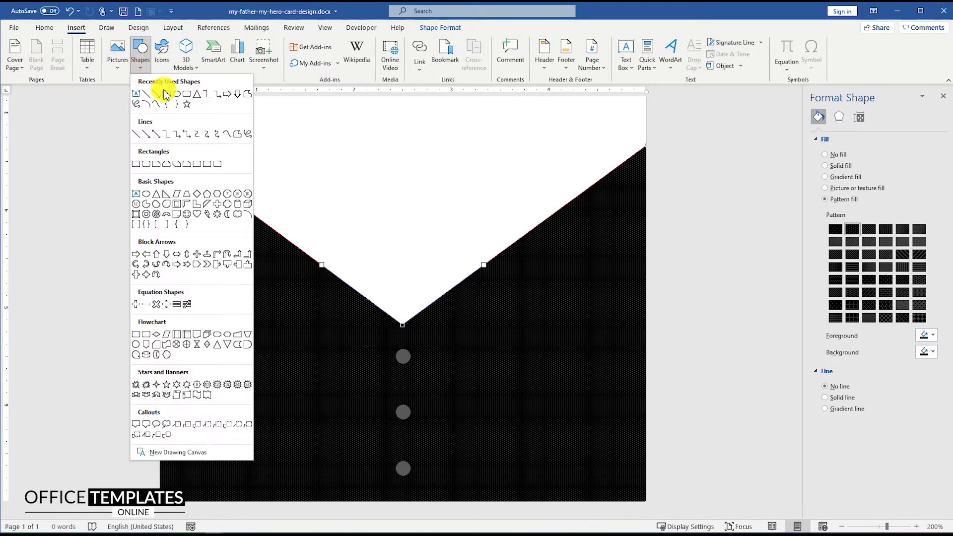
click(166, 97)
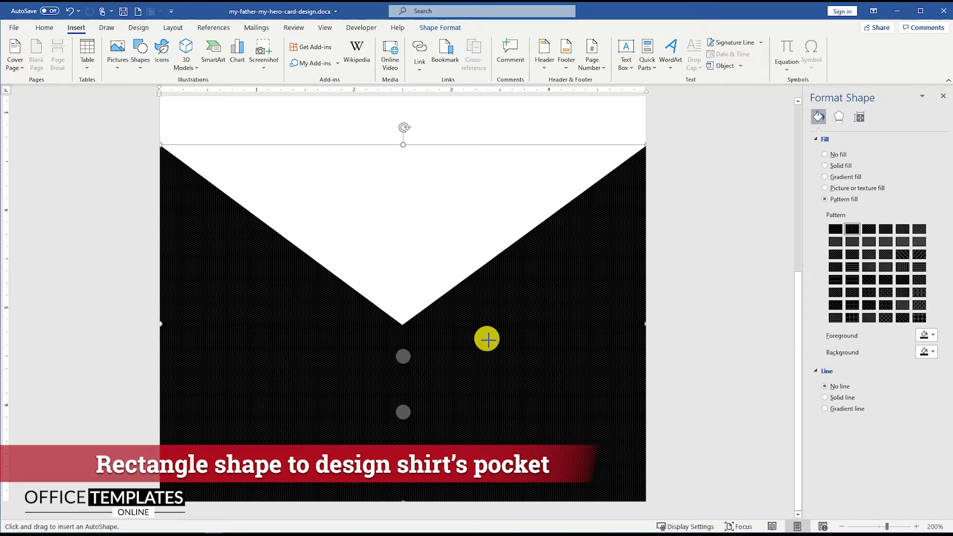
mouse_move(481, 340)
mouse_down()
mouse_move(536, 415)
mouse_move(573, 445)
mouse_up()
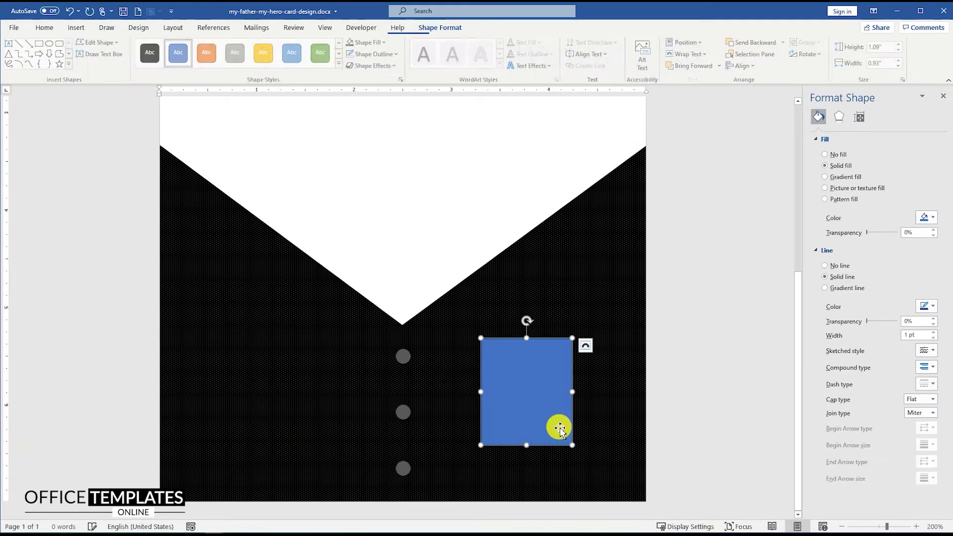
Remove the pocket rectangle's fill and set its outline to the darkest grey shade of white.
right_click(534, 378)
click(568, 398)
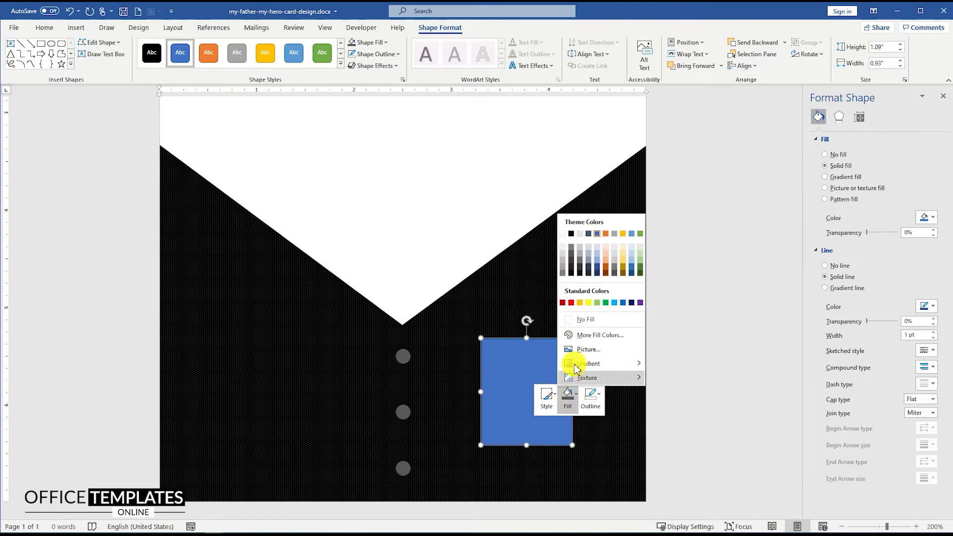
click(582, 320)
click(592, 396)
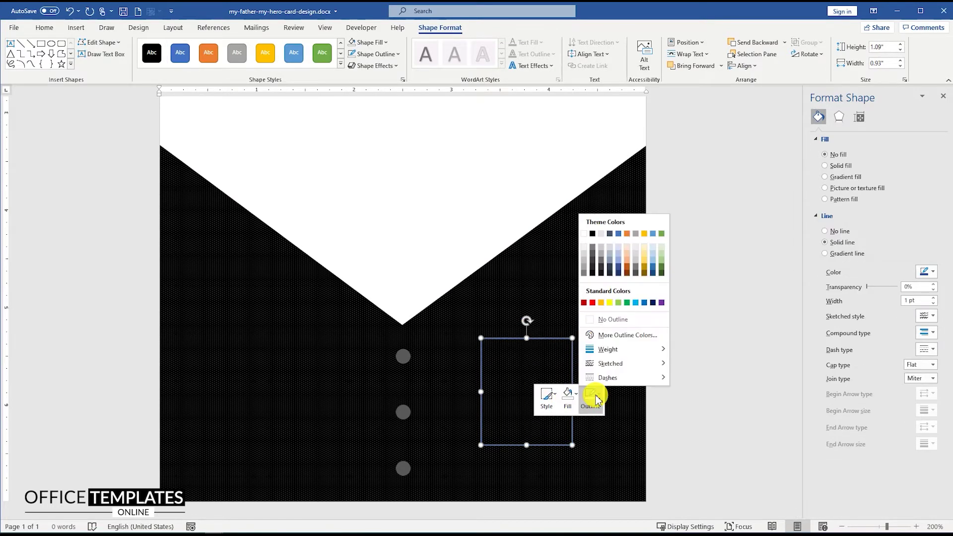
click(585, 276)
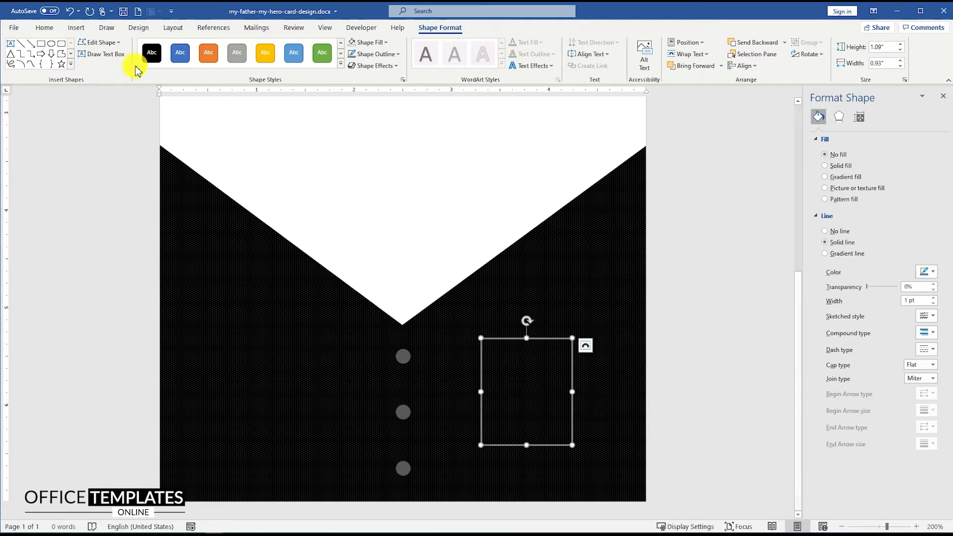
Draw a horizontal line about 0.93" wide across the upper part of the pocket, from side to side.
click(77, 29)
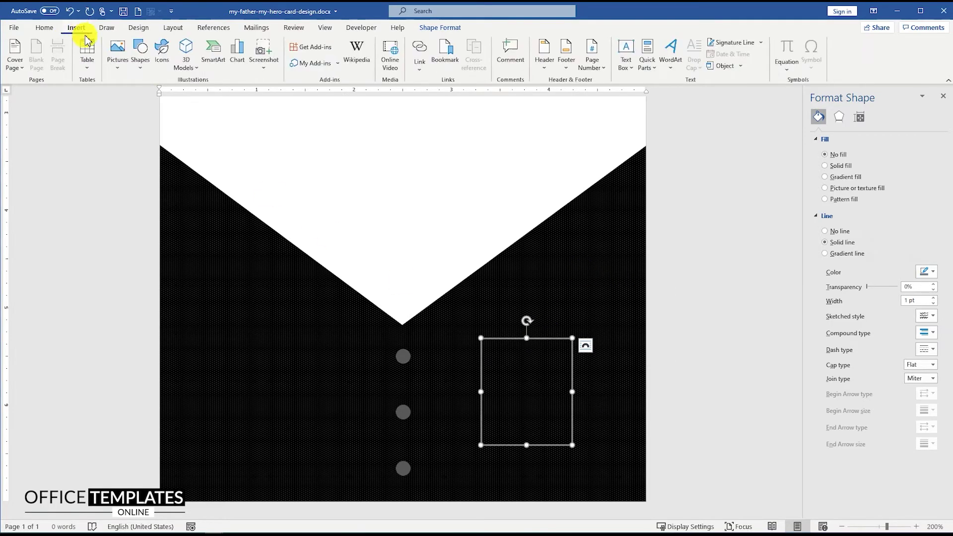
click(143, 64)
click(148, 95)
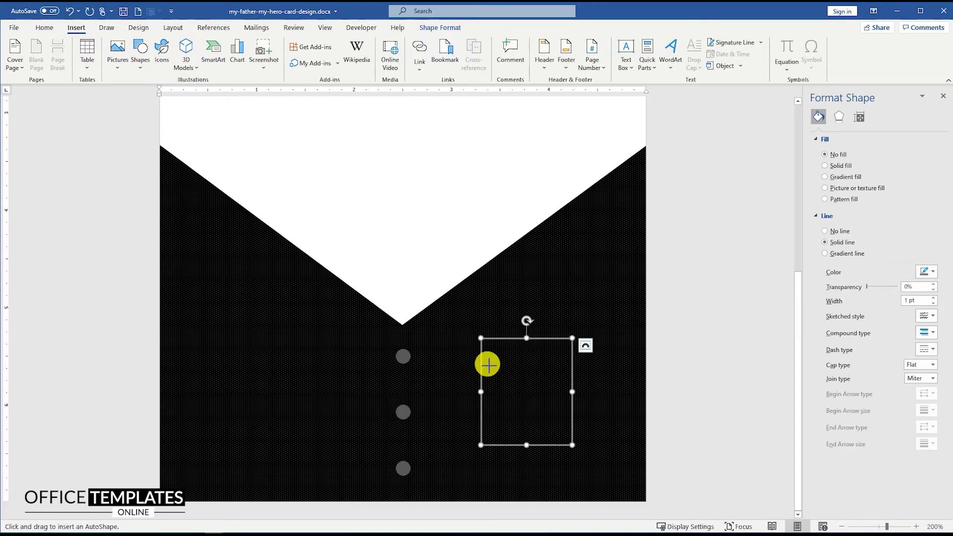
drag(481, 358, 572, 358)
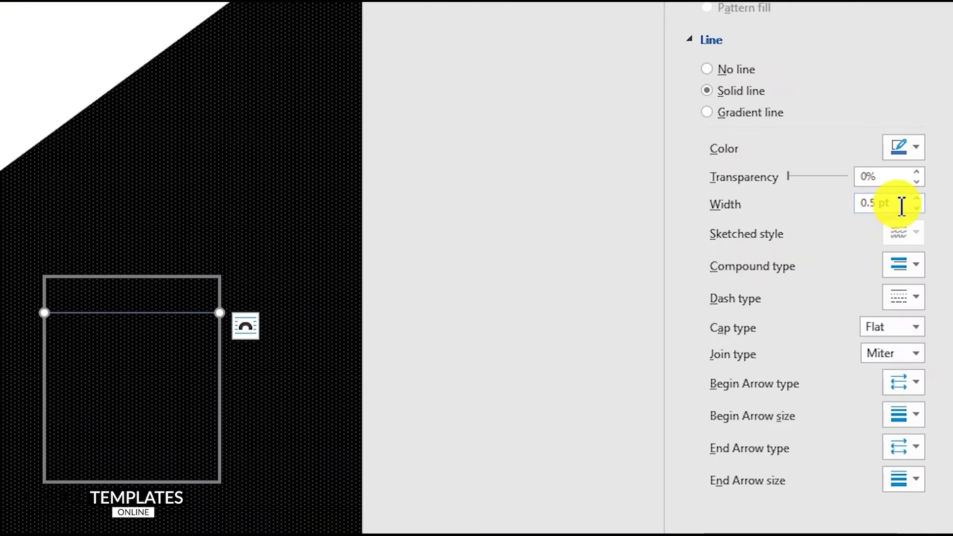
Set the pocket line's width to 1 pt and its color to the darkest grey shade of white.
drag(901, 206, 862, 207)
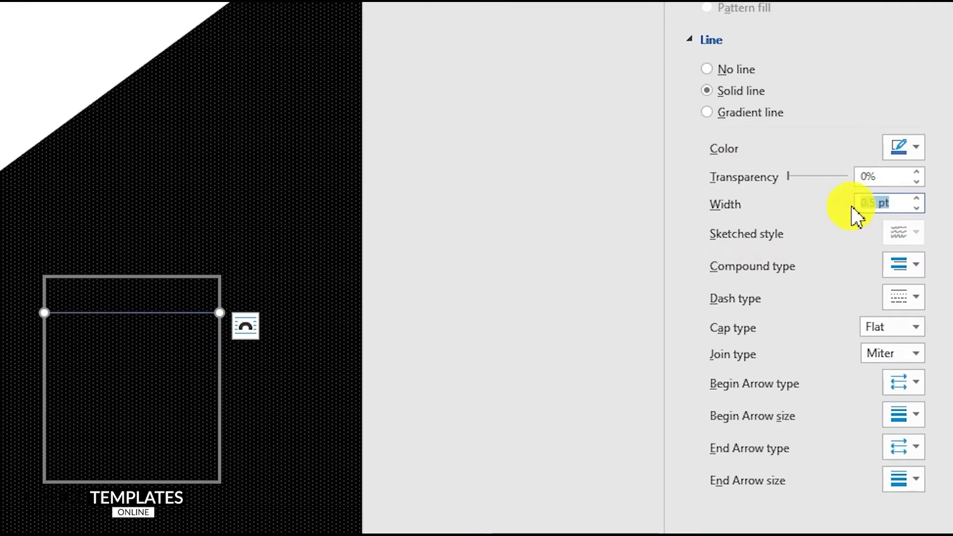
click(916, 198)
click(916, 198)
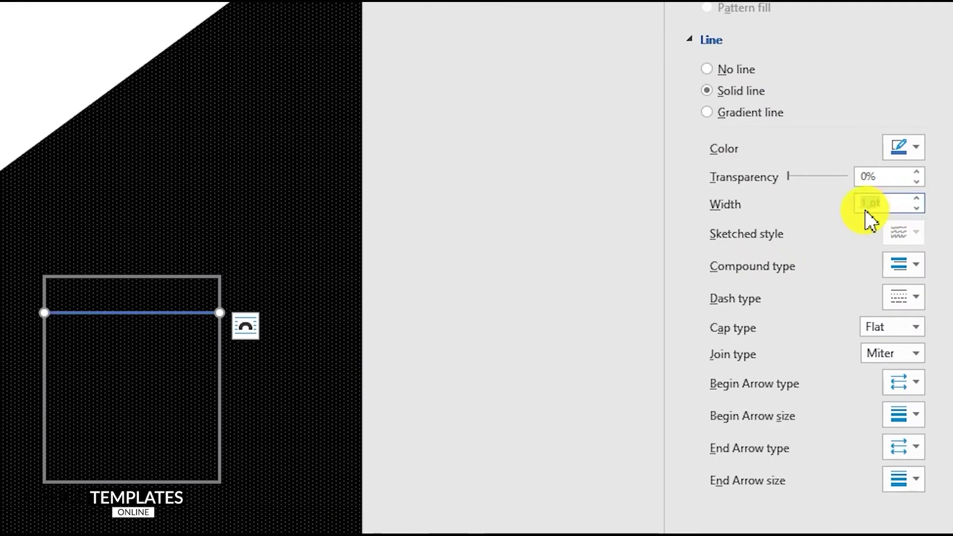
click(909, 151)
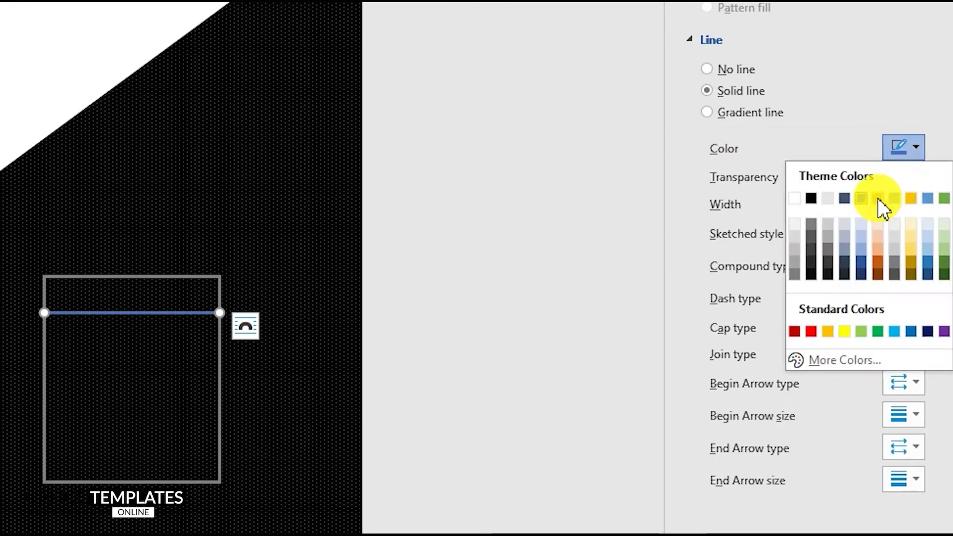
click(794, 273)
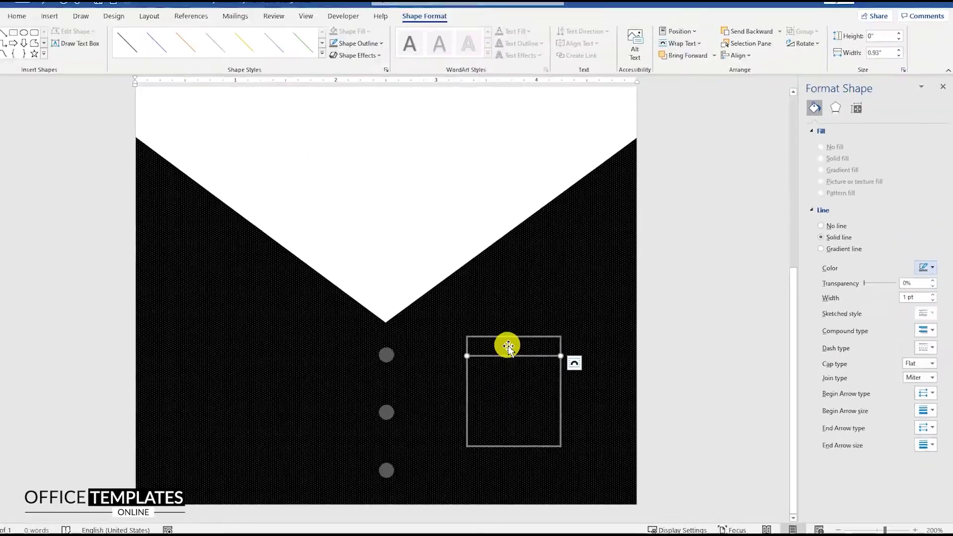
Select the pocket rectangle together with its horizontal line and group them.
click(523, 340)
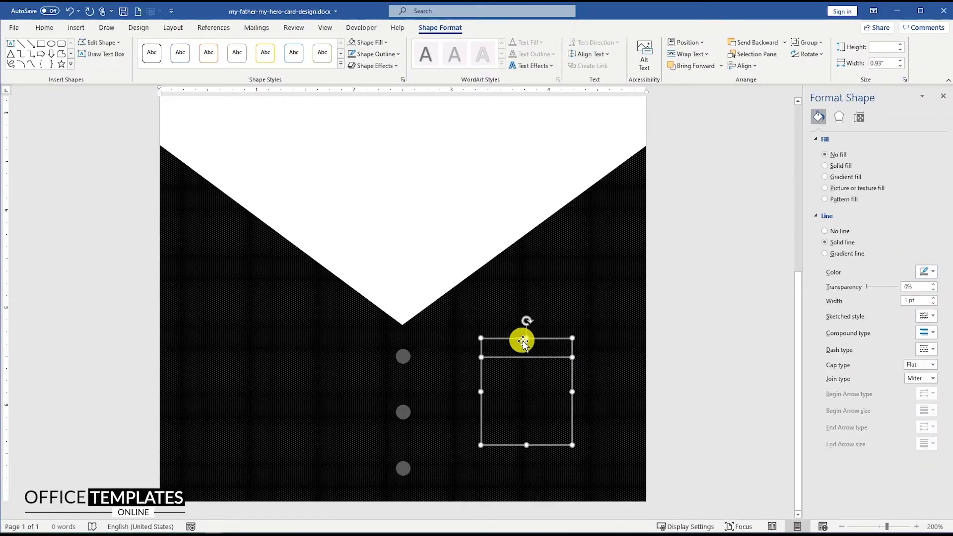
right_click(522, 341)
mouse_move(579, 198)
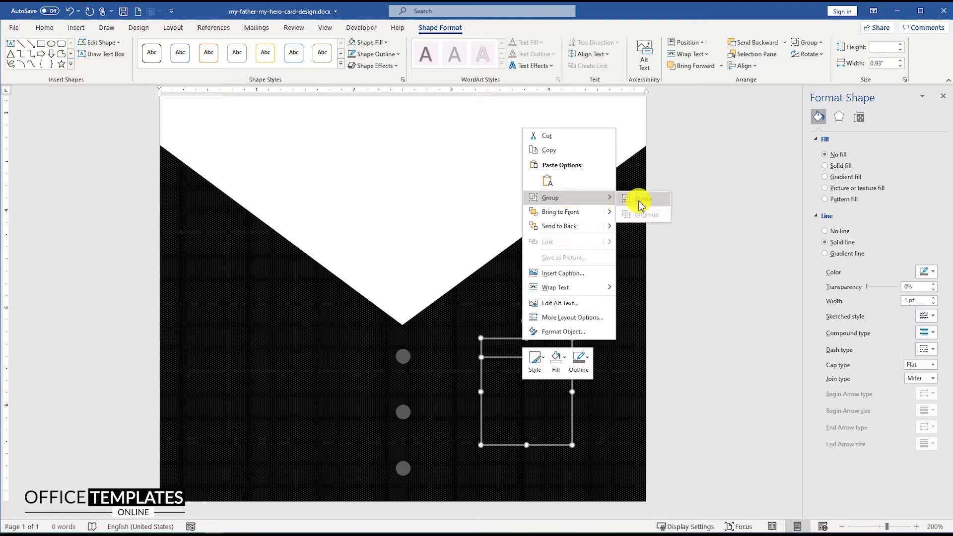
click(643, 217)
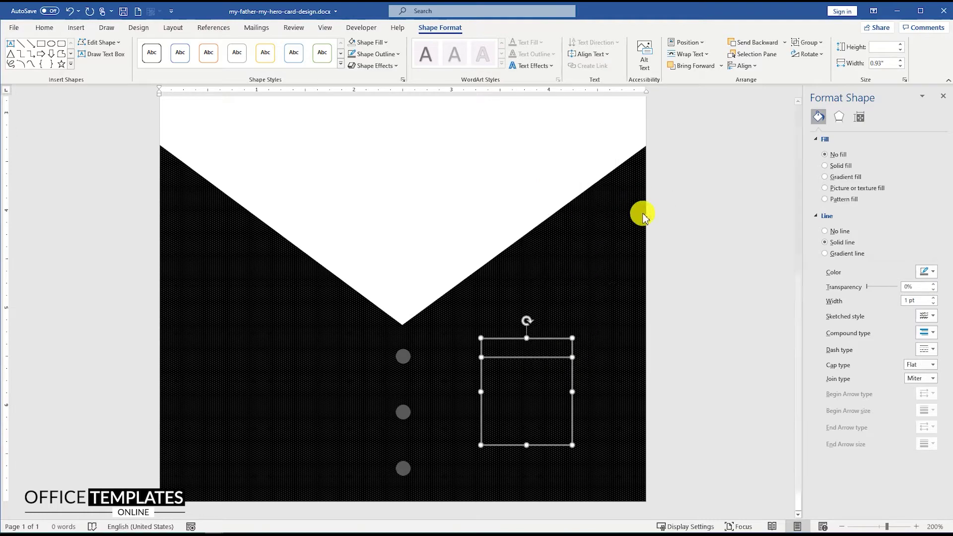
Change the pocket group's outline to a linear gradient line with an angle of 0°.
right_click(531, 341)
click(559, 325)
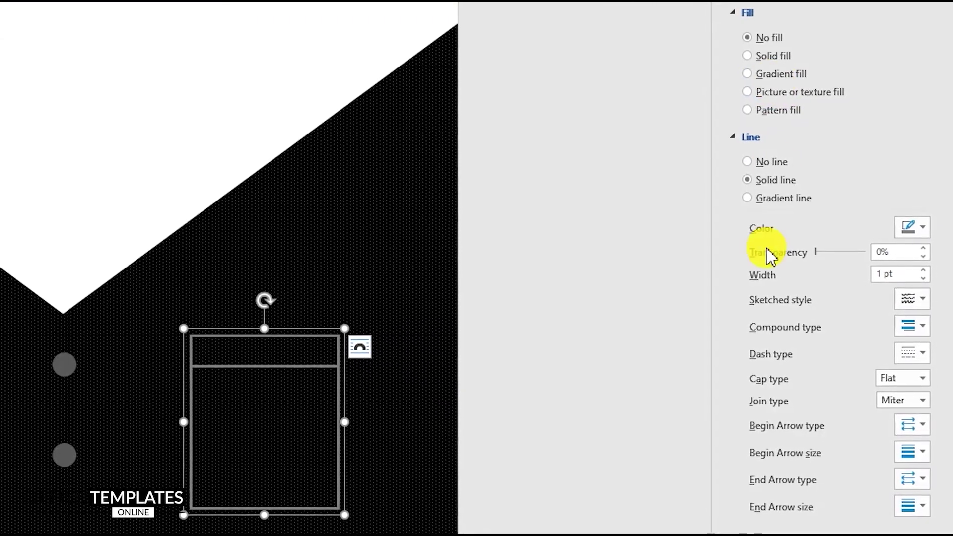
click(766, 197)
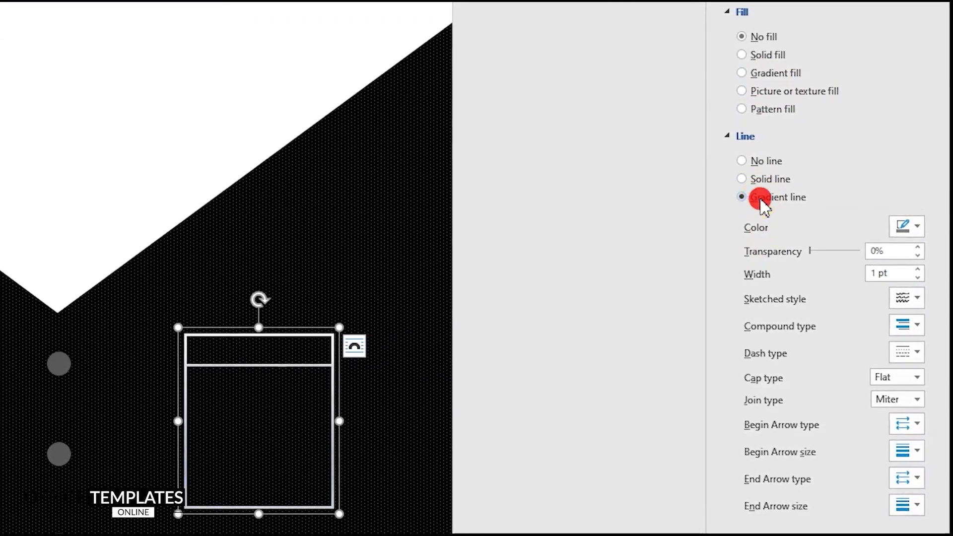
double_click(883, 300)
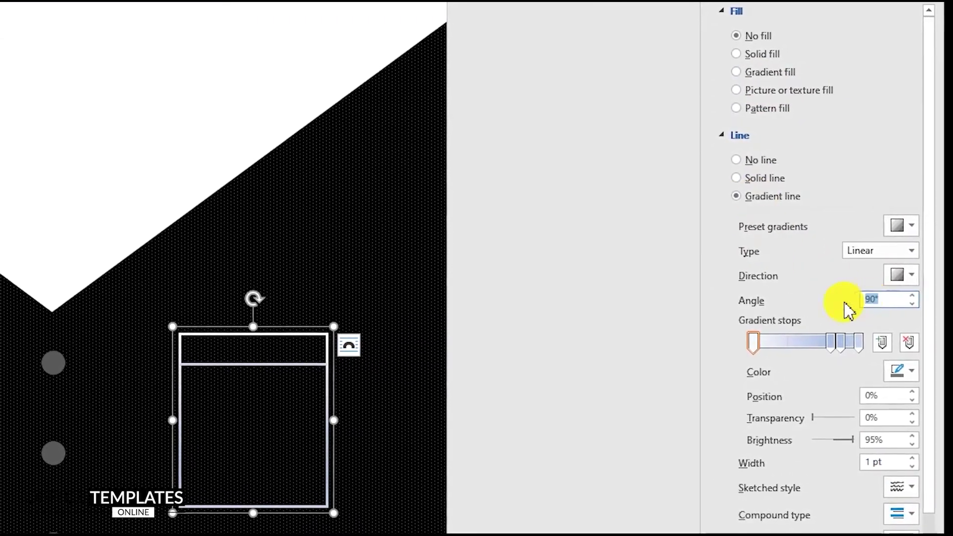
text(0)
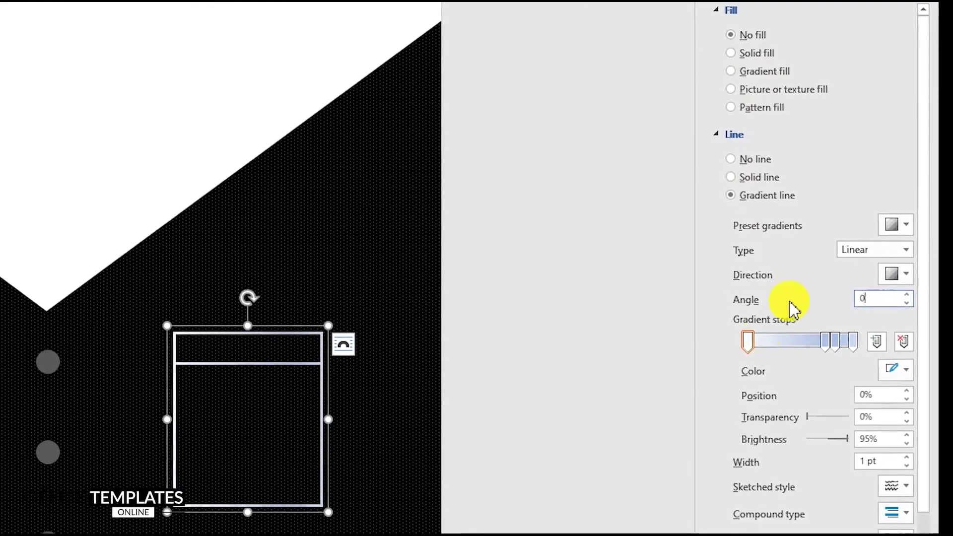
Color the first gradient stop with the darkest grey shade of white and remove the intermediate stops.
click(748, 345)
click(895, 369)
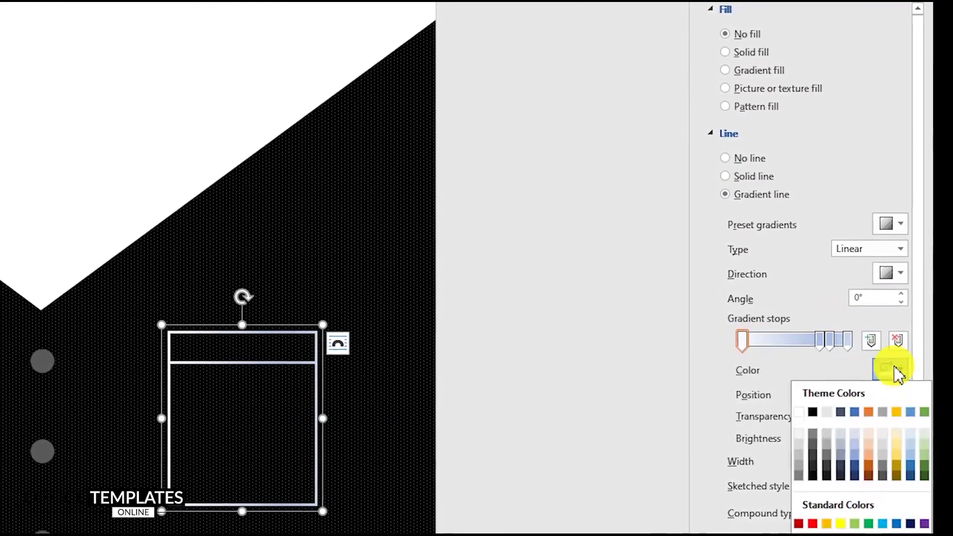
click(797, 474)
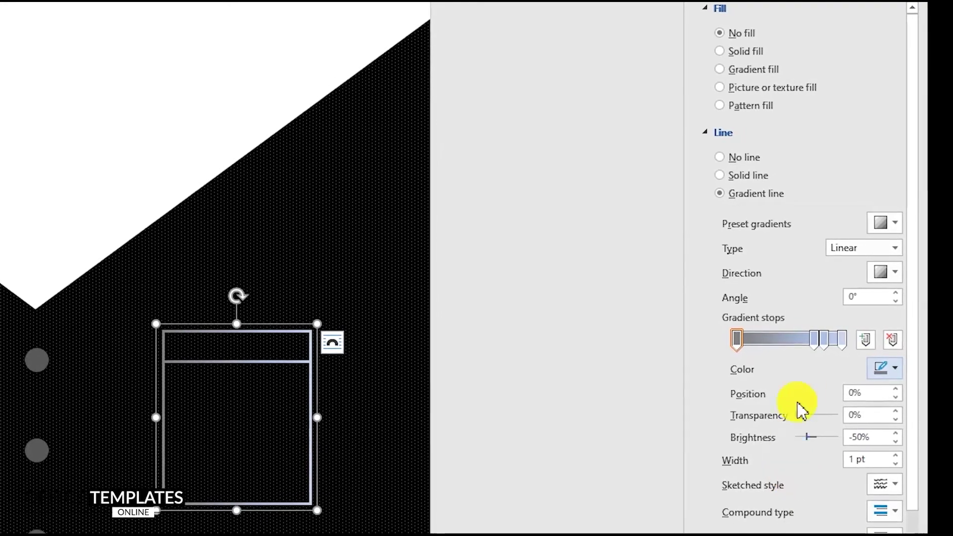
drag(817, 343, 834, 378)
Set the last gradient stop to black with 100% transparency.
click(839, 341)
click(888, 368)
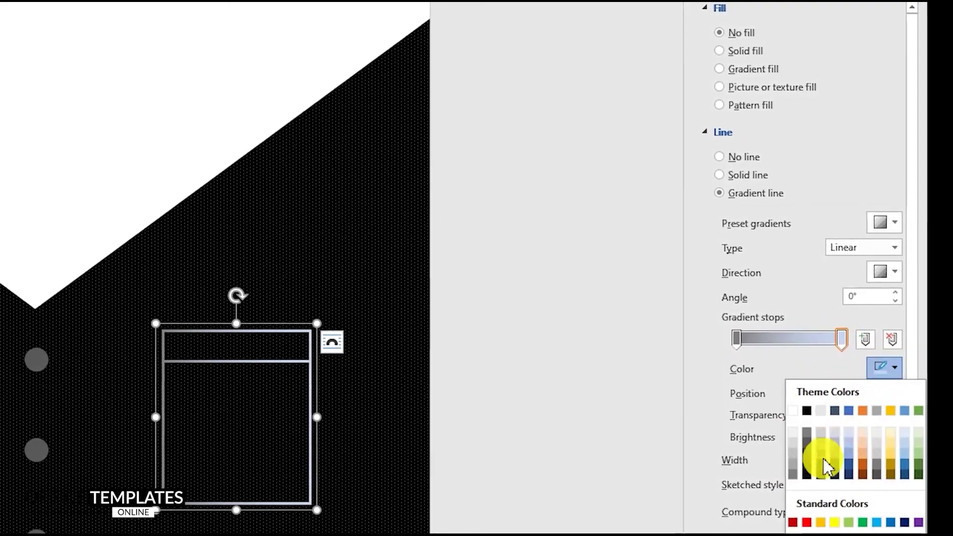
click(808, 410)
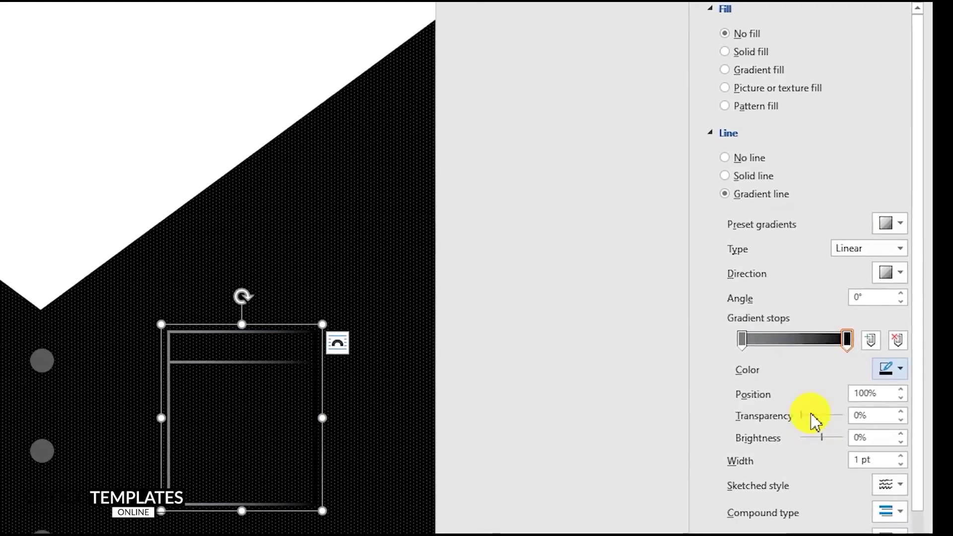
drag(803, 416, 852, 416)
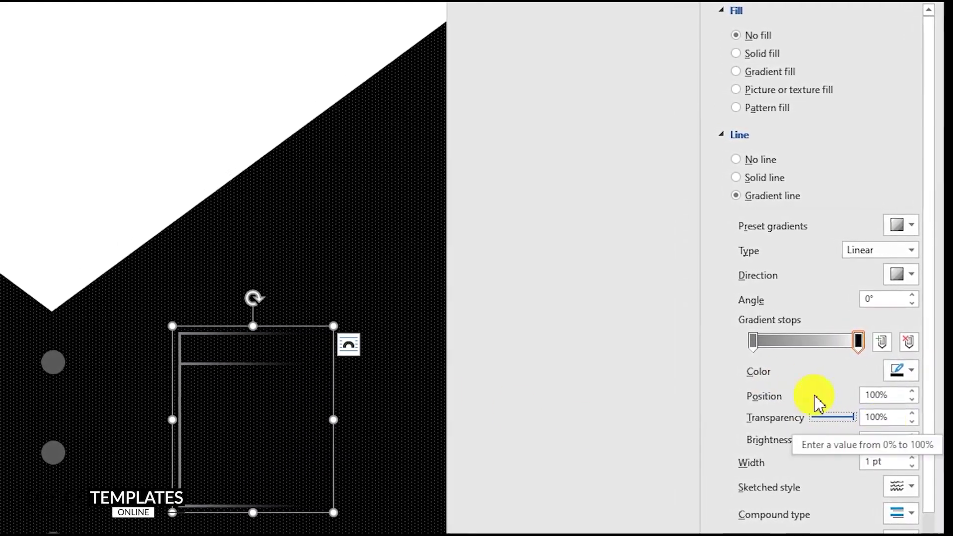
Move the first gradient stop of the pocket outline to a position of about 34%.
click(756, 341)
drag(757, 342, 800, 347)
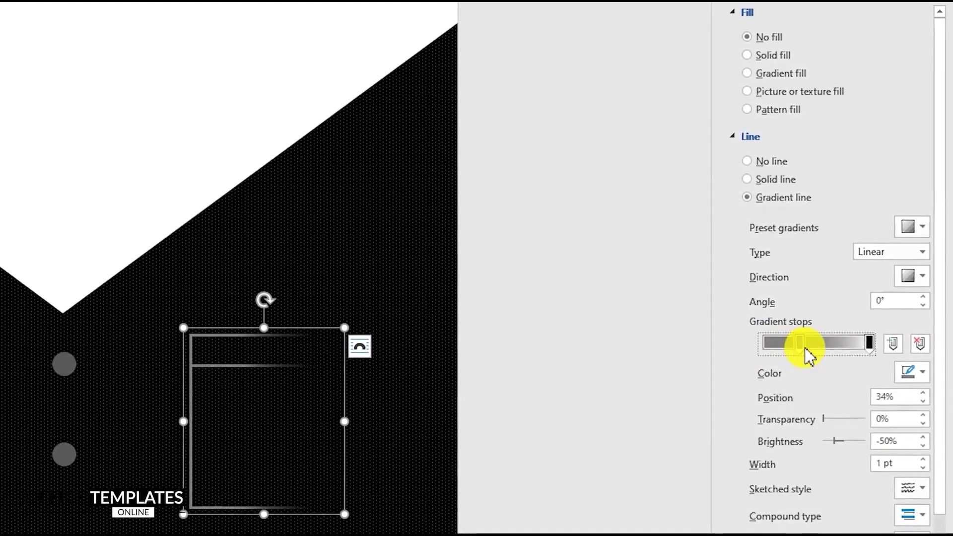
click(432, 422)
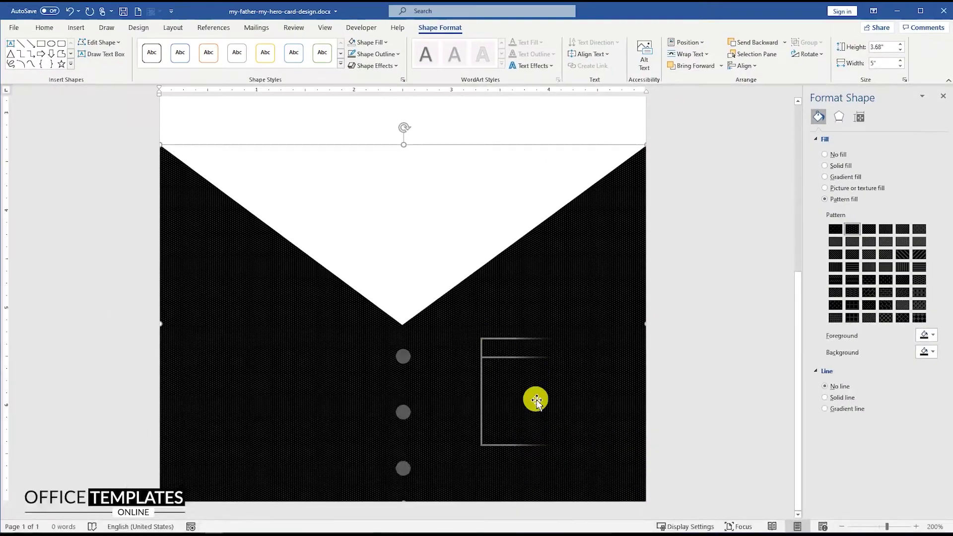
scroll(519, 352, down, 12)
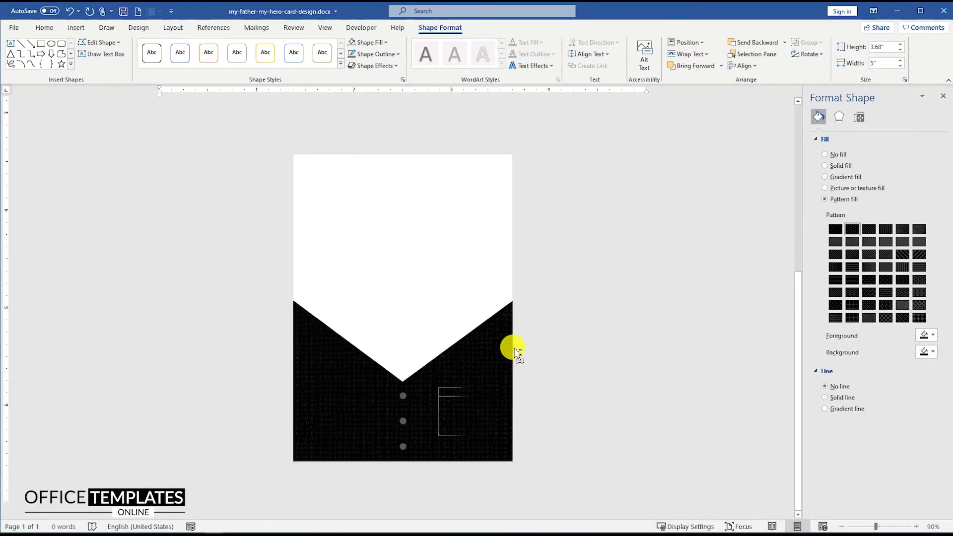
Reposition the pocket slightly to the right and down on the black shirt.
click(400, 378)
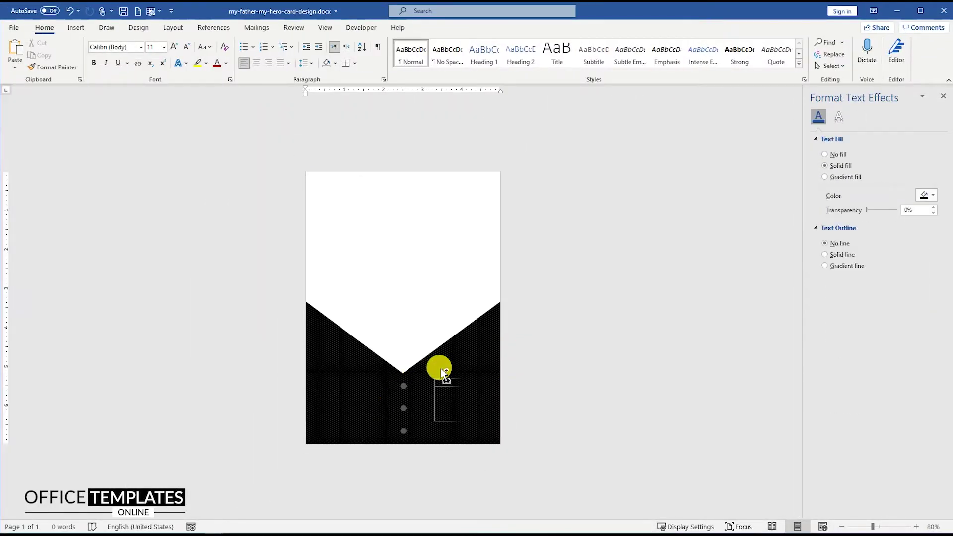
scroll(441, 373, up, 2)
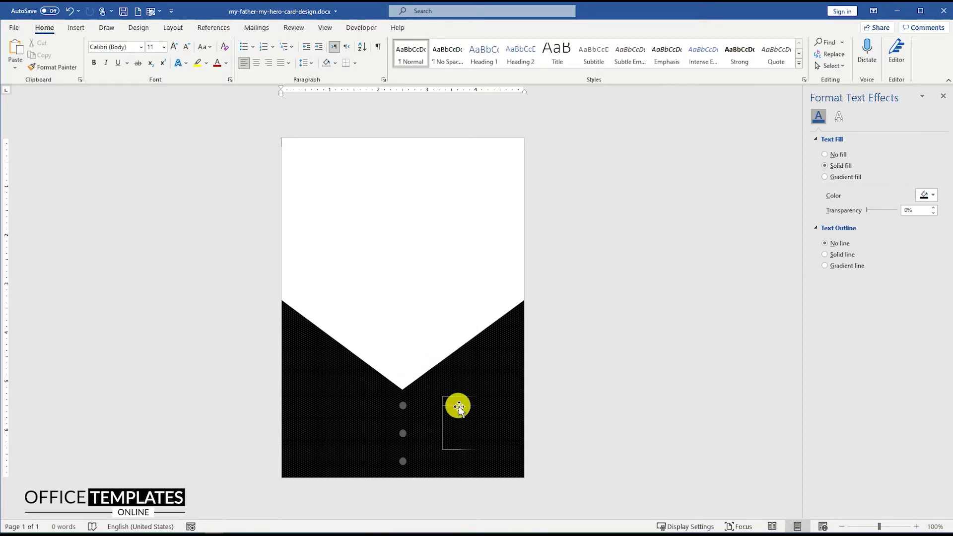
drag(457, 407, 465, 411)
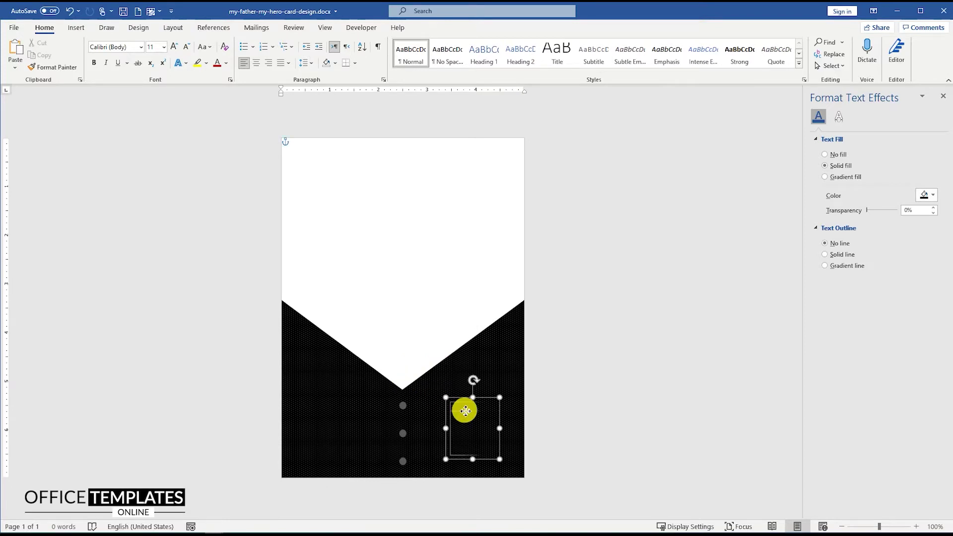
click(551, 392)
Insert the floral corner SVG picture from the computer into the card.
click(79, 28)
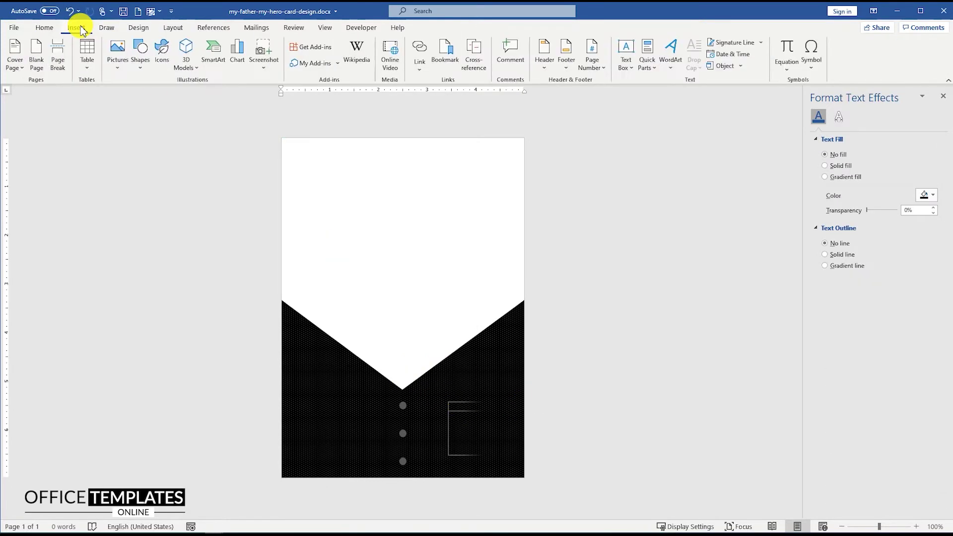
click(119, 54)
click(135, 100)
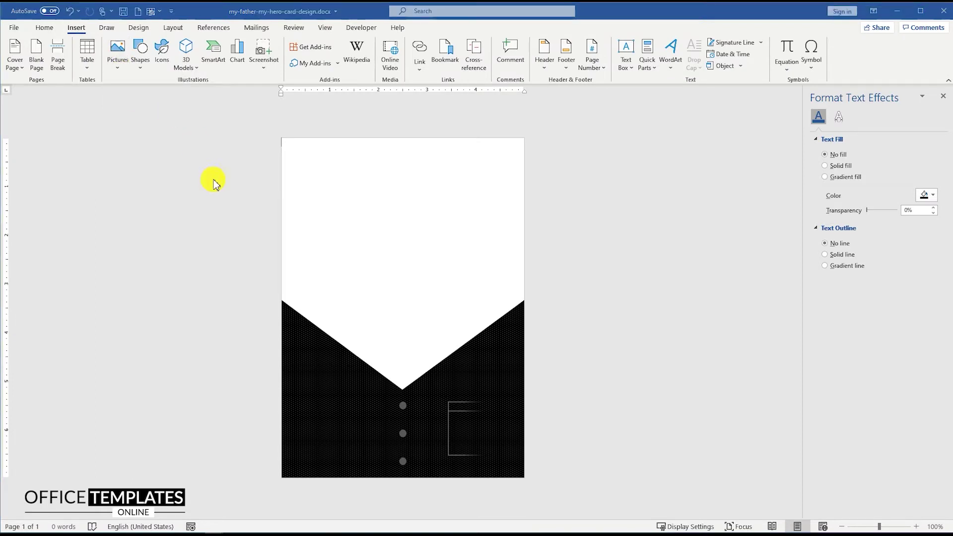
double_click(130, 77)
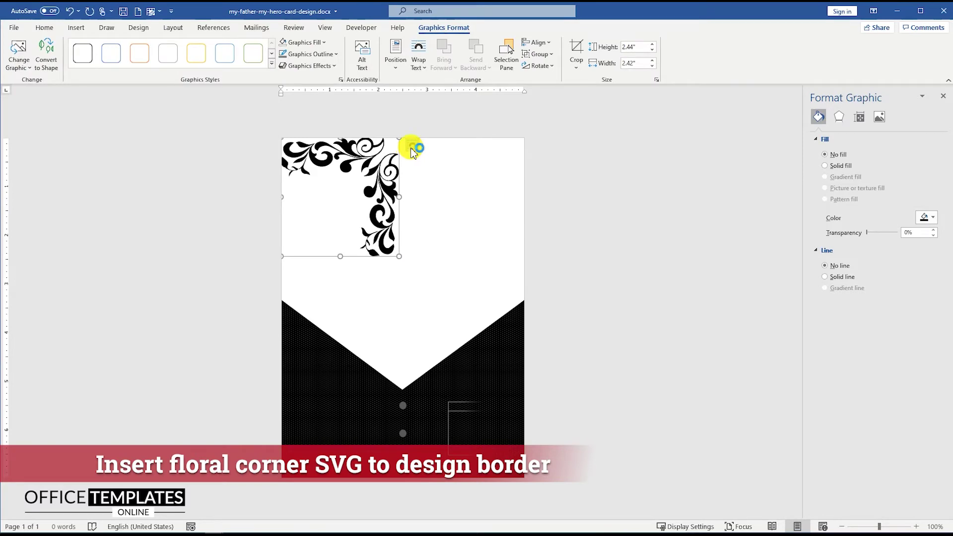
Make the floral corner a floating graphic, then shrink it to about 1.02" by 1.01" in the card's upper-right corner.
click(411, 146)
click(491, 244)
drag(399, 257, 510, 194)
Duplicate the floral corner into the card's upper-left corner and flip the copy horizontally.
drag(499, 160, 341, 173)
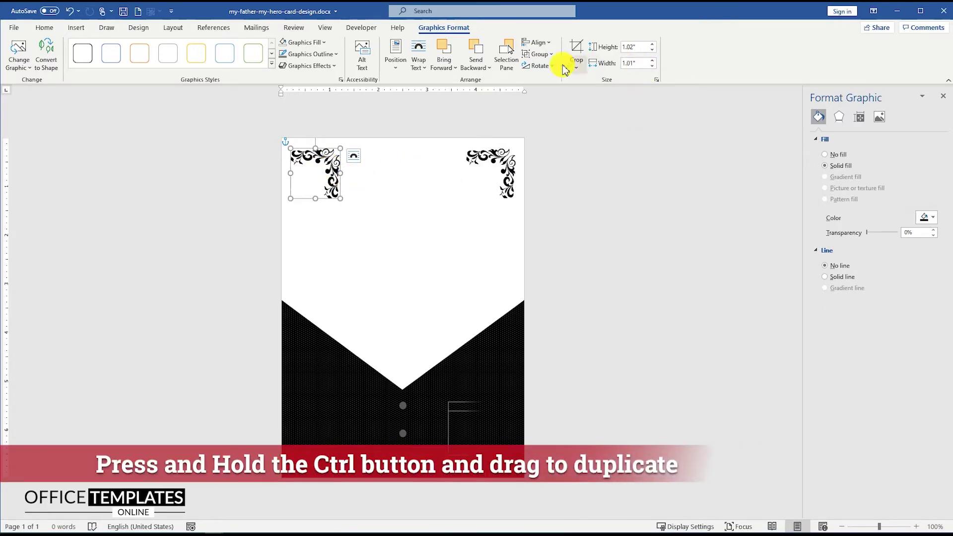
click(541, 66)
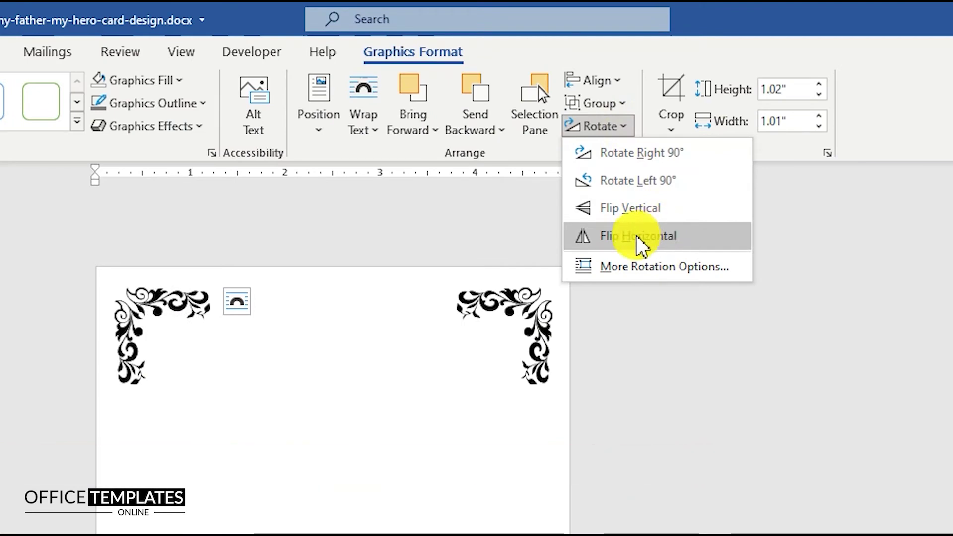
click(647, 243)
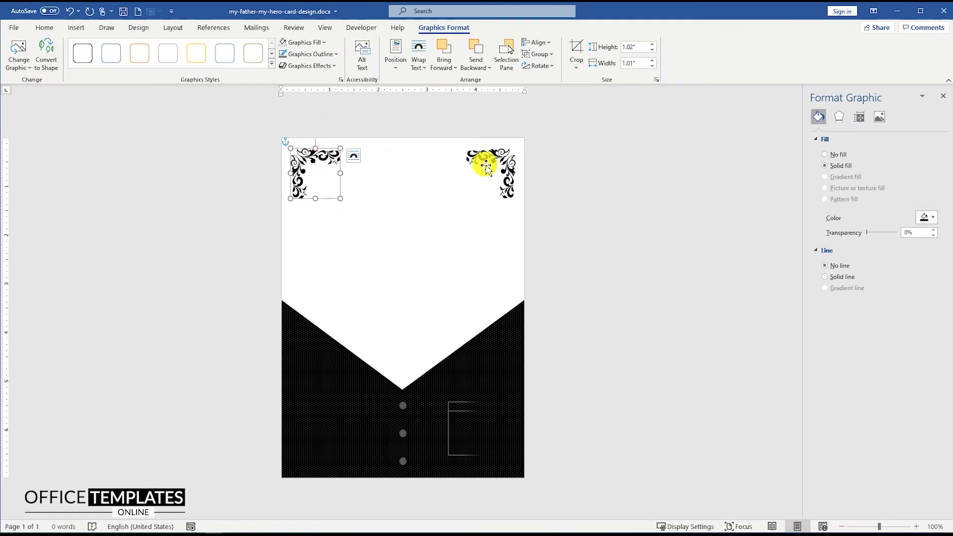
Align the two floral corners with each other and group them.
click(496, 158)
shift+click(329, 159)
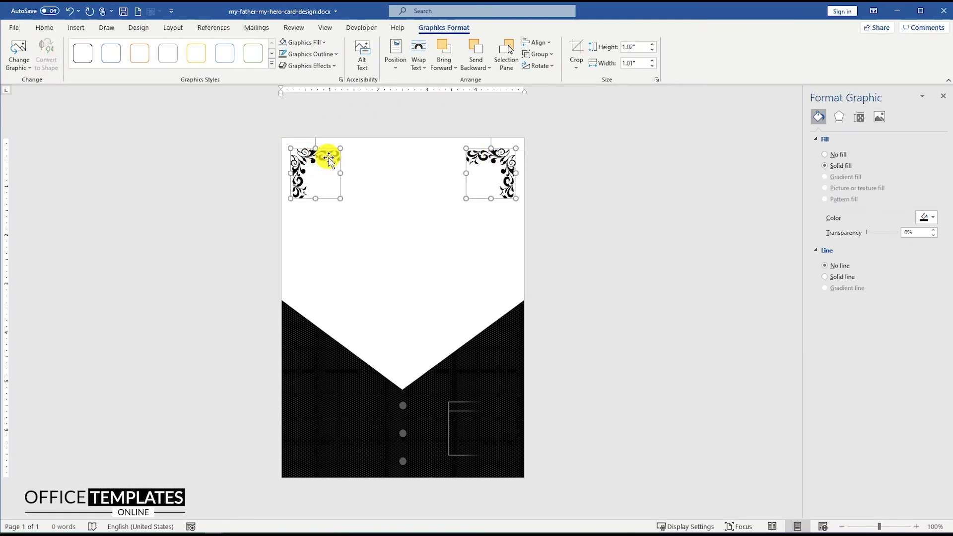
click(543, 42)
click(571, 102)
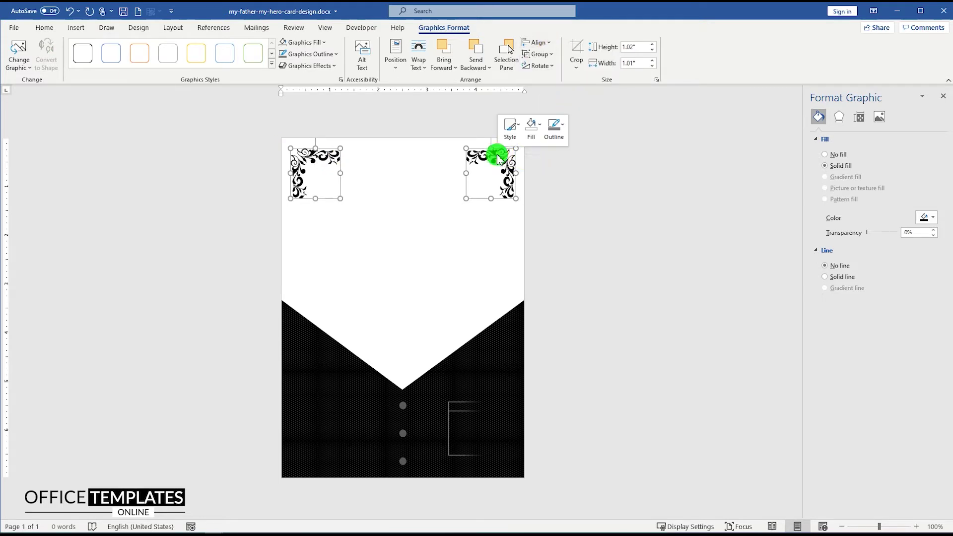
right_click(498, 156)
mouse_move(532, 222)
click(616, 224)
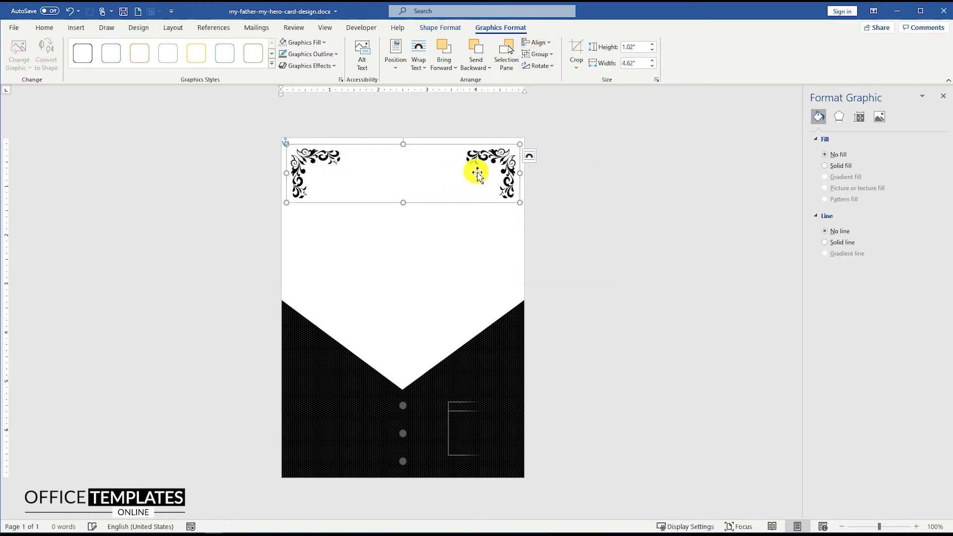
Center the group of floral corners horizontally on the page.
click(538, 42)
click(549, 66)
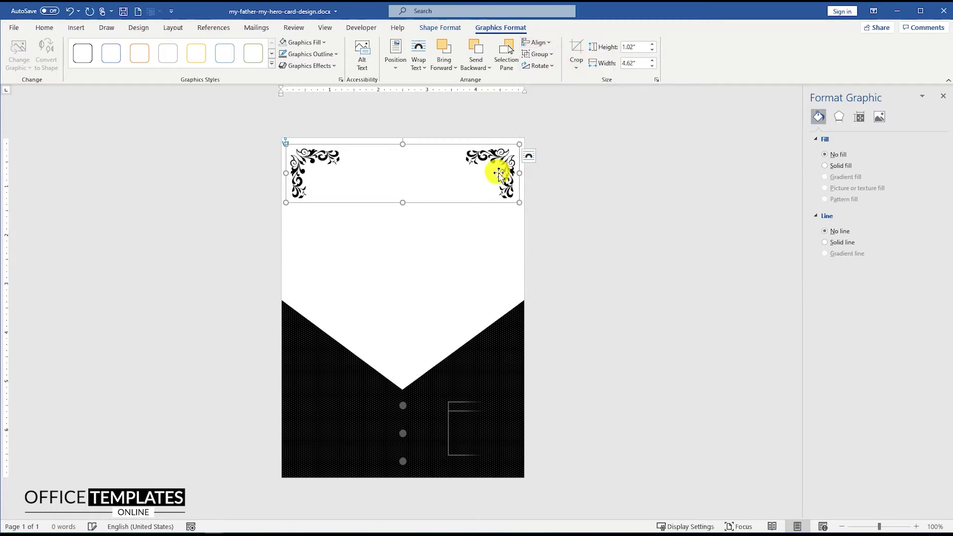
click(485, 252)
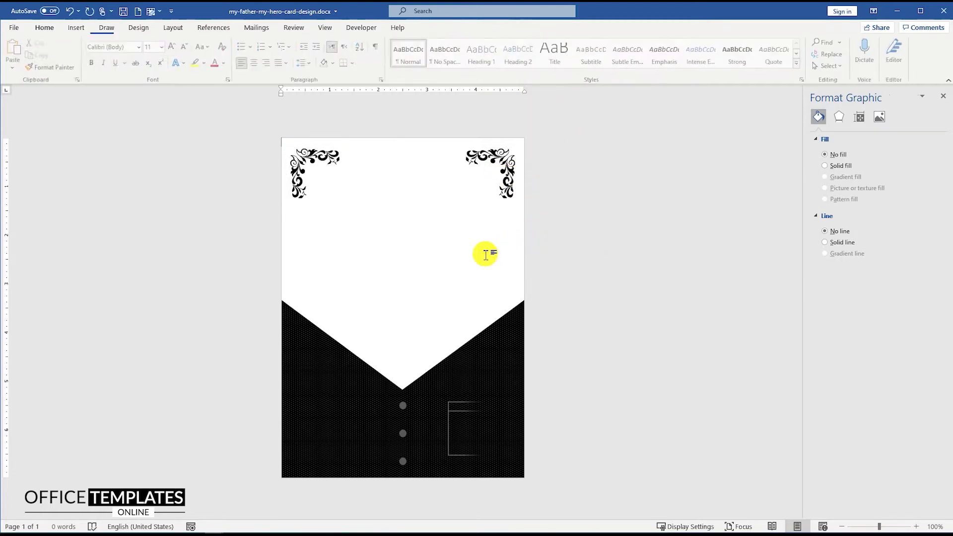
Draw a straight horizontal line about 2.28" long between the two floral corners.
click(77, 28)
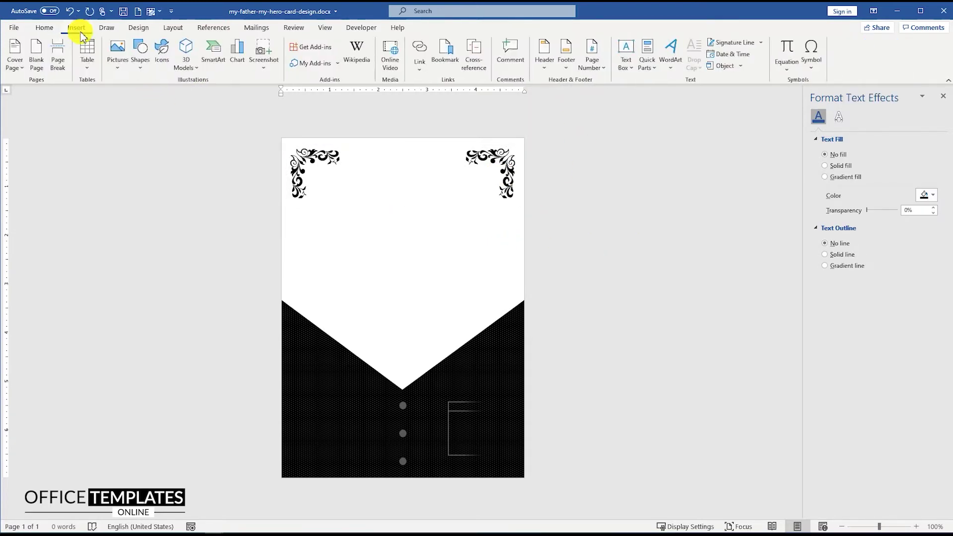
click(141, 62)
click(149, 94)
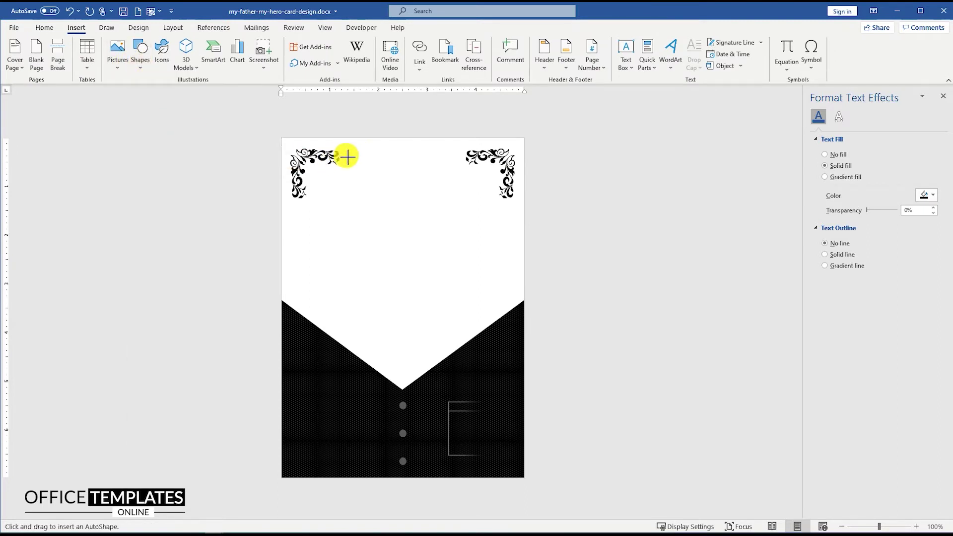
drag(349, 157, 458, 157)
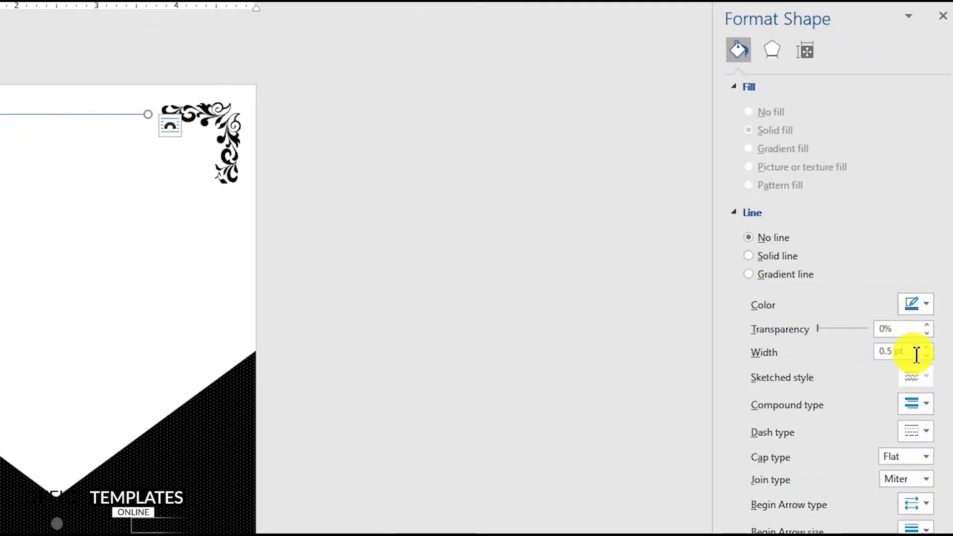
Set the line between the floral corners to a width of 2.25 pt.
click(927, 348)
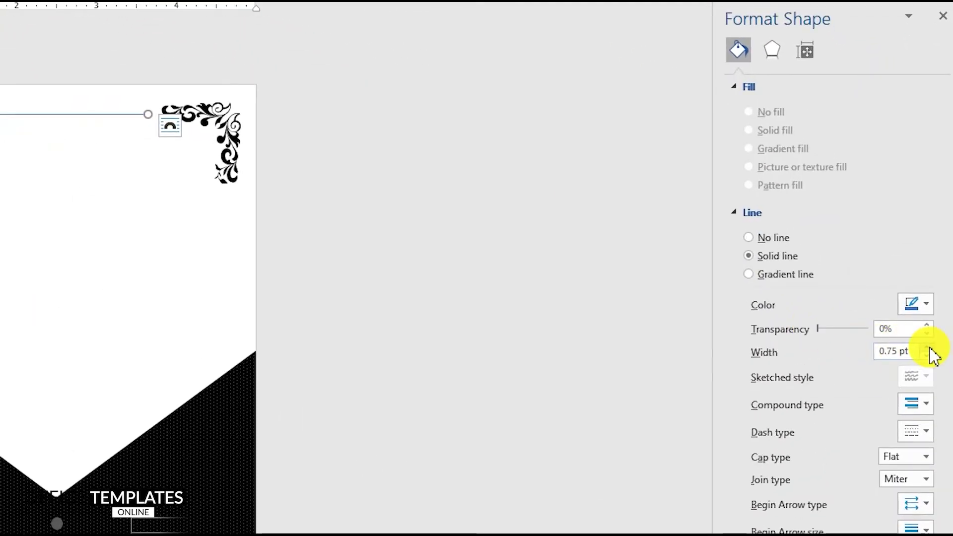
click(927, 348)
click(927, 348)
click(927, 348)
click(927, 349)
click(927, 348)
click(928, 348)
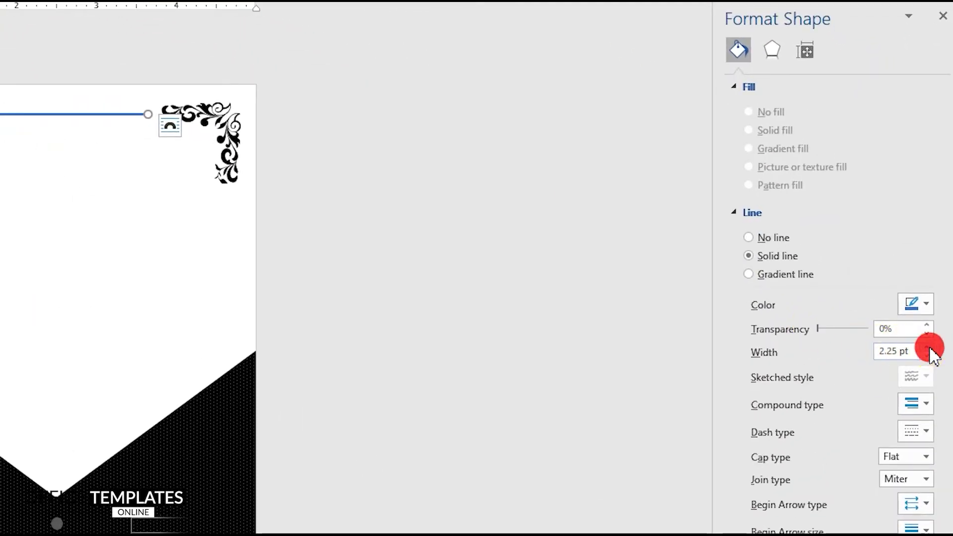
Color the line black with a round cap and center it horizontally on the page.
click(927, 304)
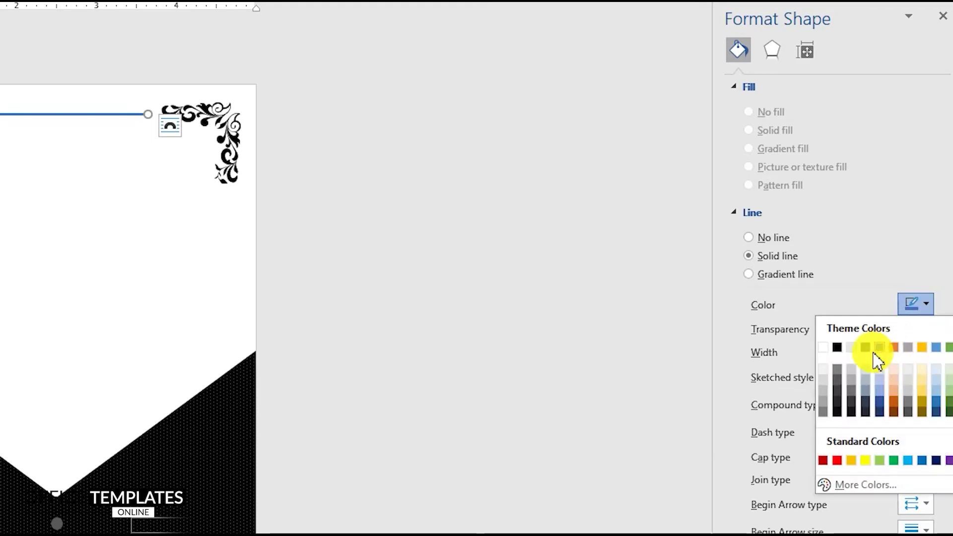
click(839, 345)
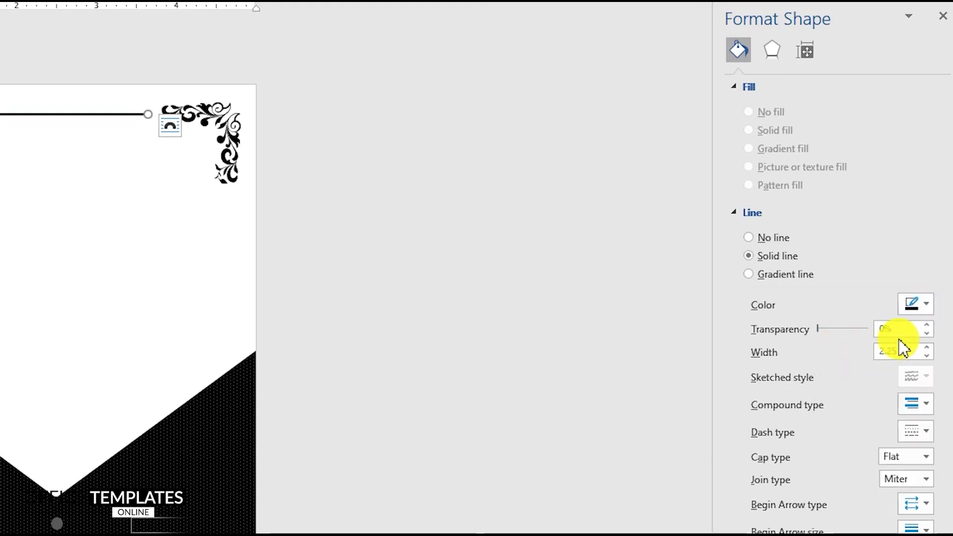
click(927, 457)
click(904, 490)
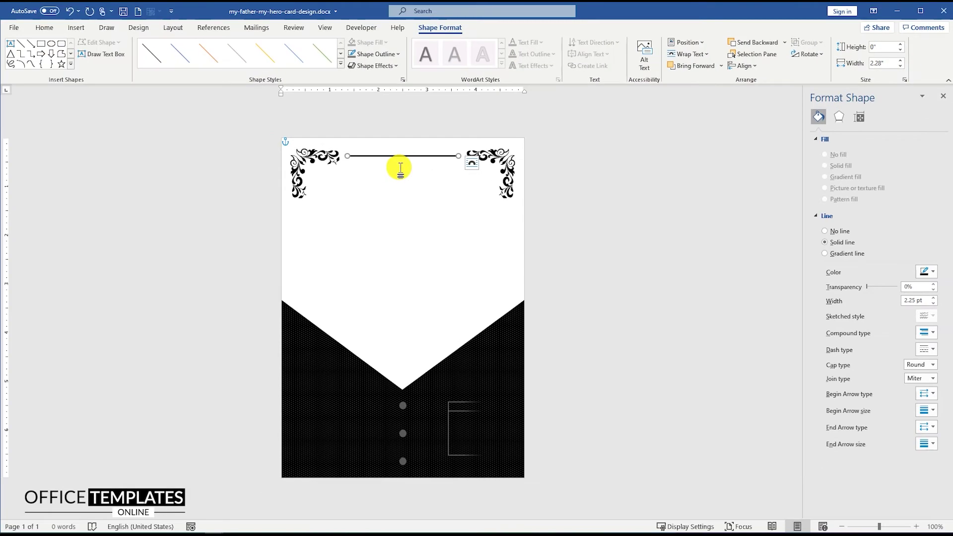
click(752, 69)
click(492, 206)
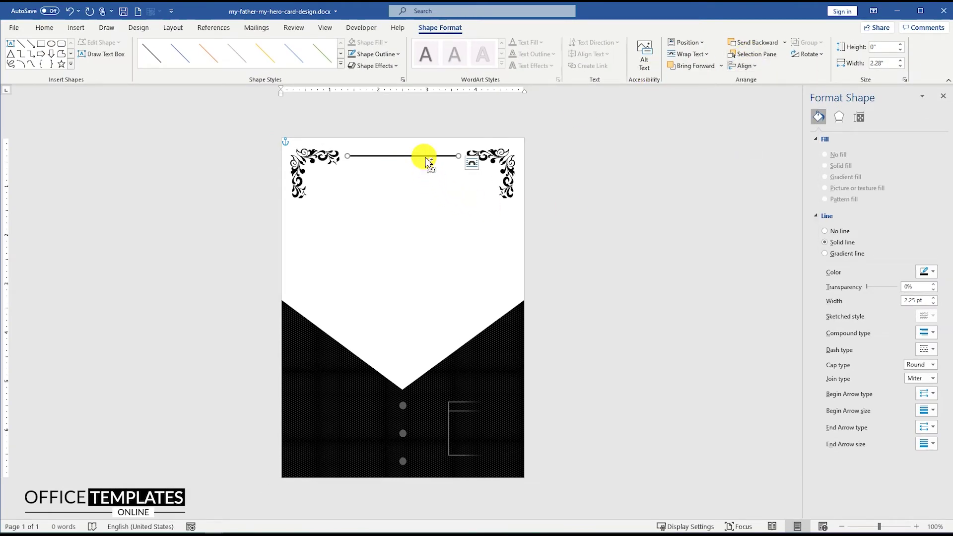
Duplicate the horizontal border line below the original and rotate the copy left 90°.
drag(424, 164, 420, 214)
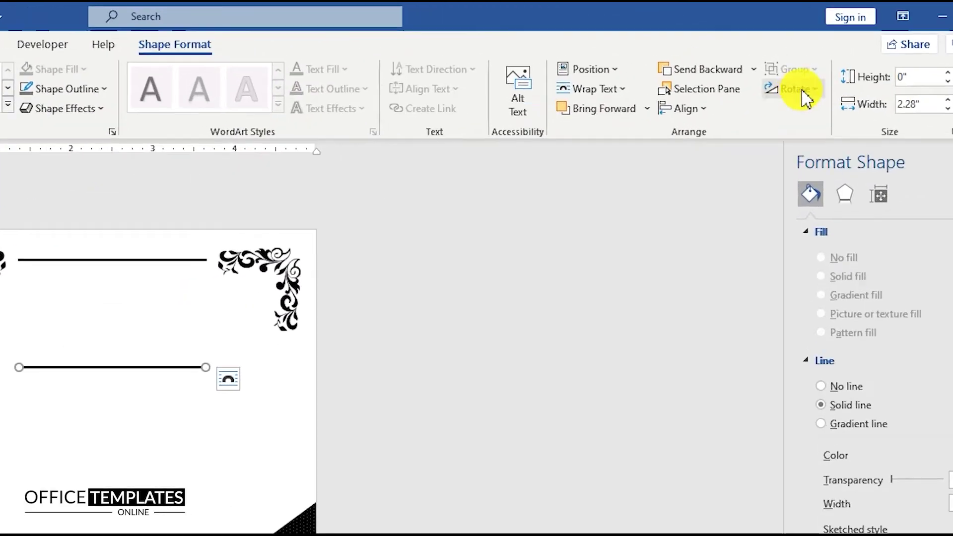
click(823, 54)
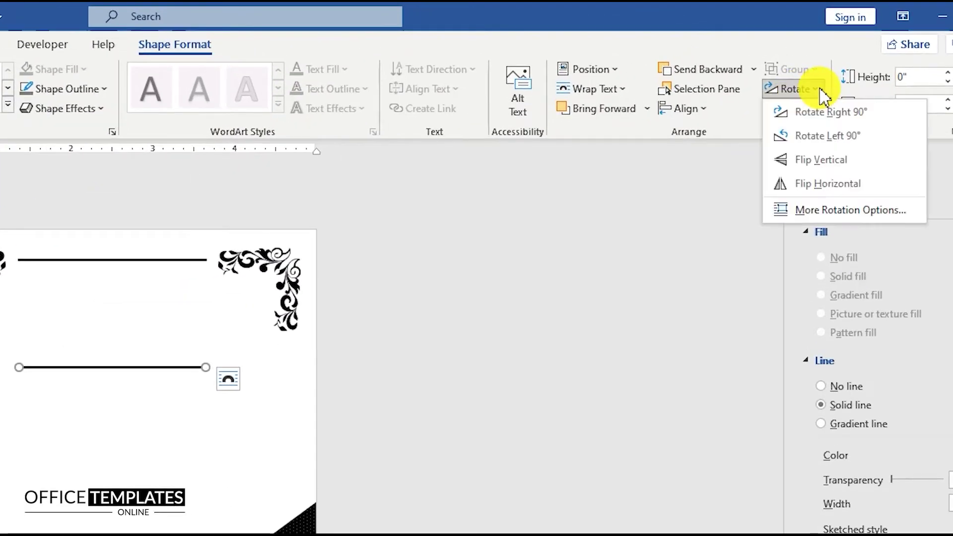
click(830, 144)
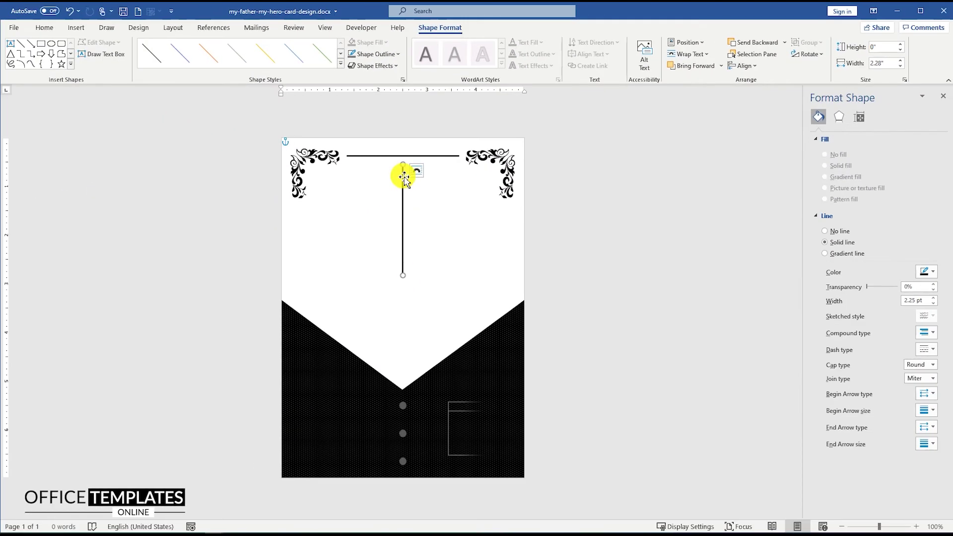
Place the vertical line below the left floral corner and duplicate it below the right floral corner.
drag(405, 175, 295, 224)
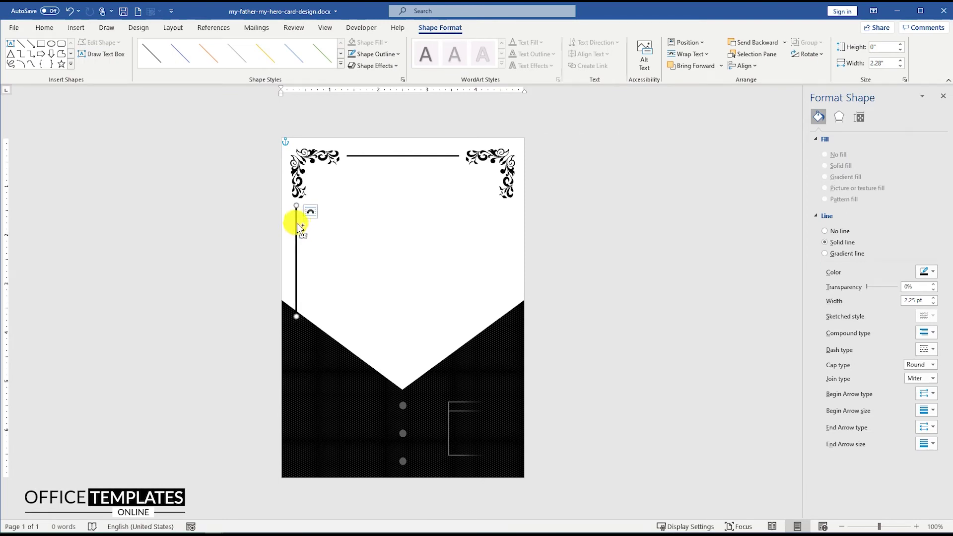
drag(303, 224, 507, 235)
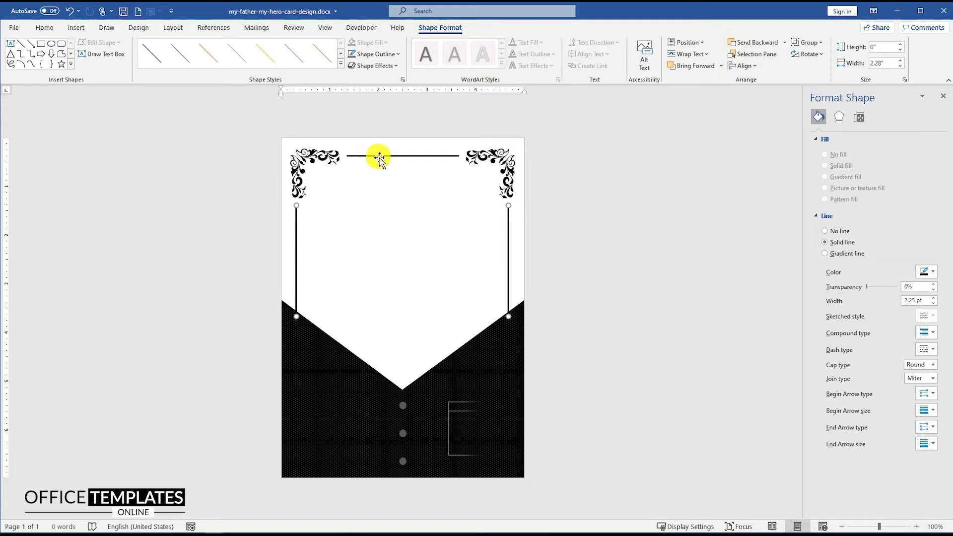
Group the three border lines with the floral corners.
shift+click(485, 159)
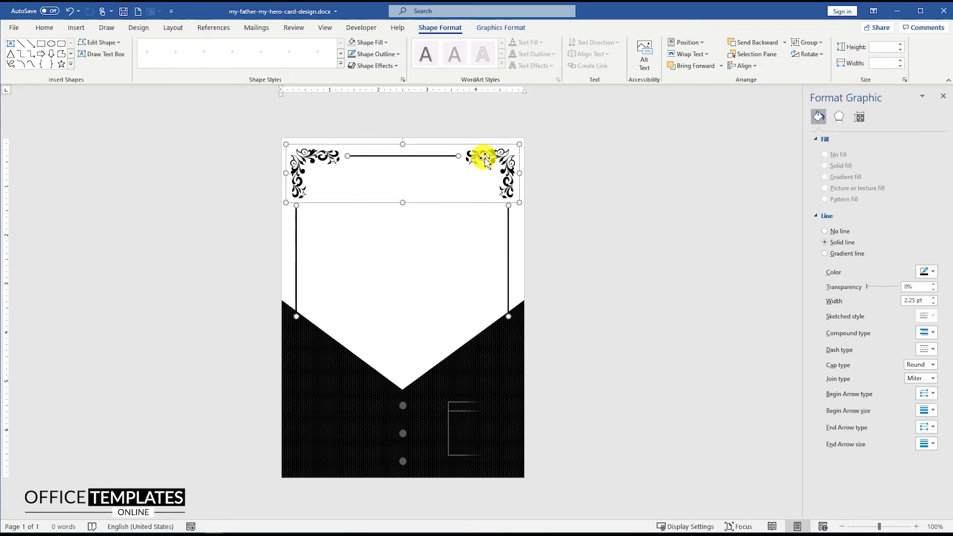
right_click(485, 158)
mouse_move(532, 227)
click(605, 228)
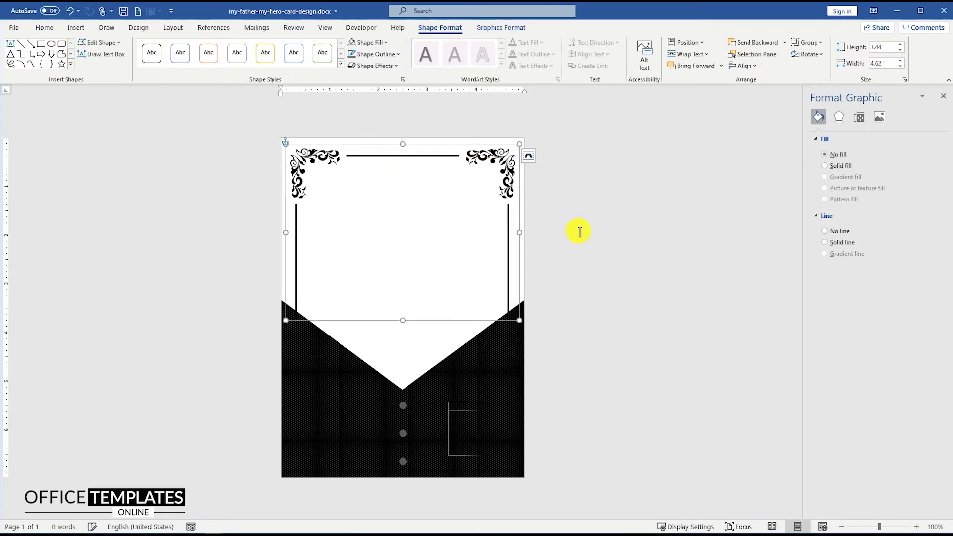
Send the border group to the back and center it horizontally on the page.
right_click(505, 163)
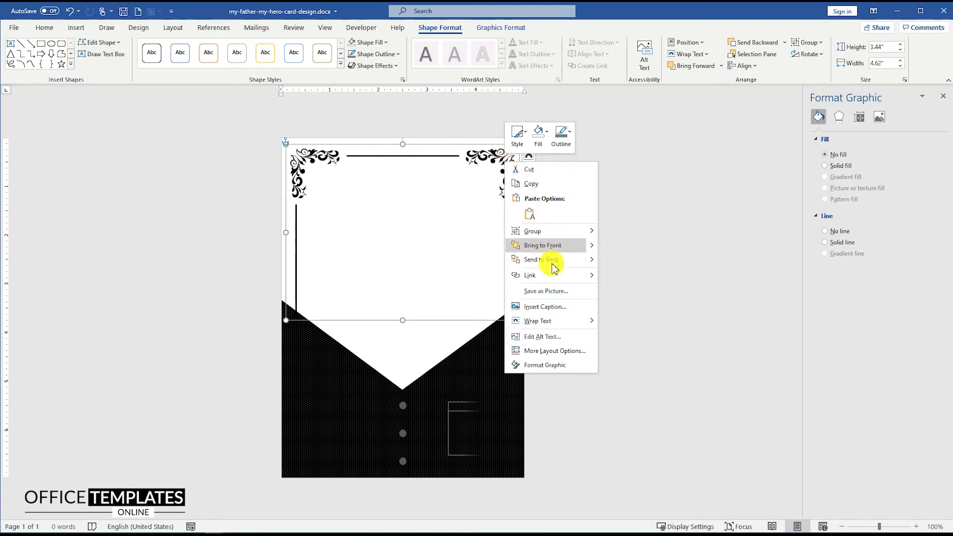
click(551, 260)
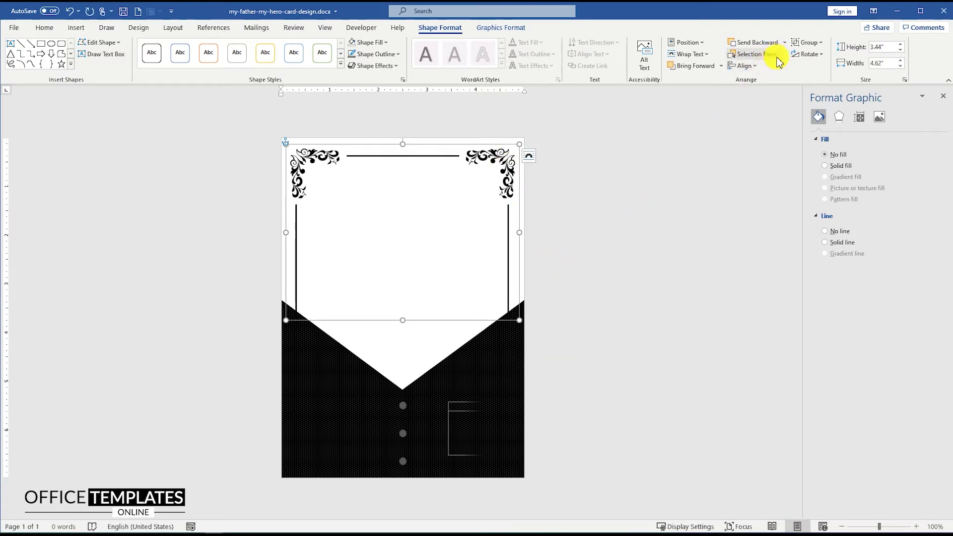
click(744, 66)
click(771, 96)
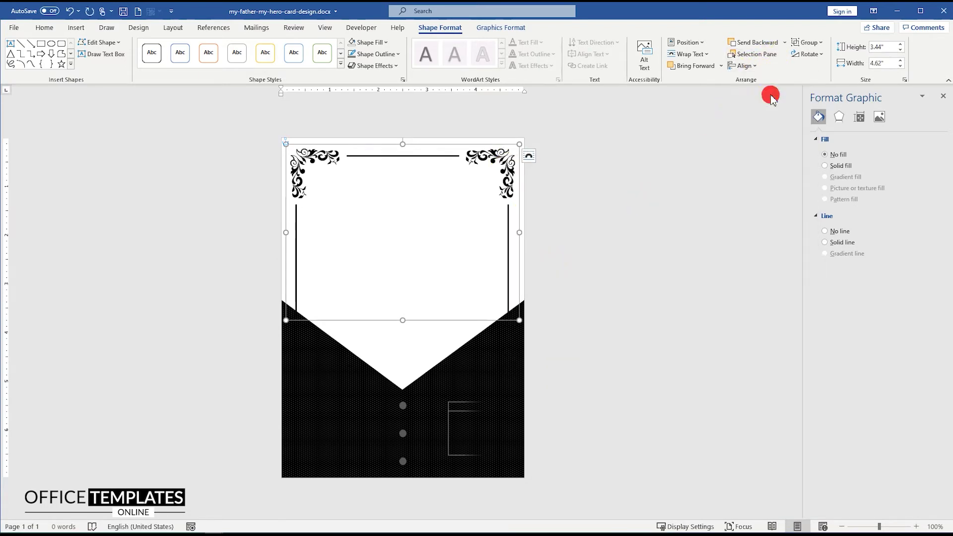
click(548, 269)
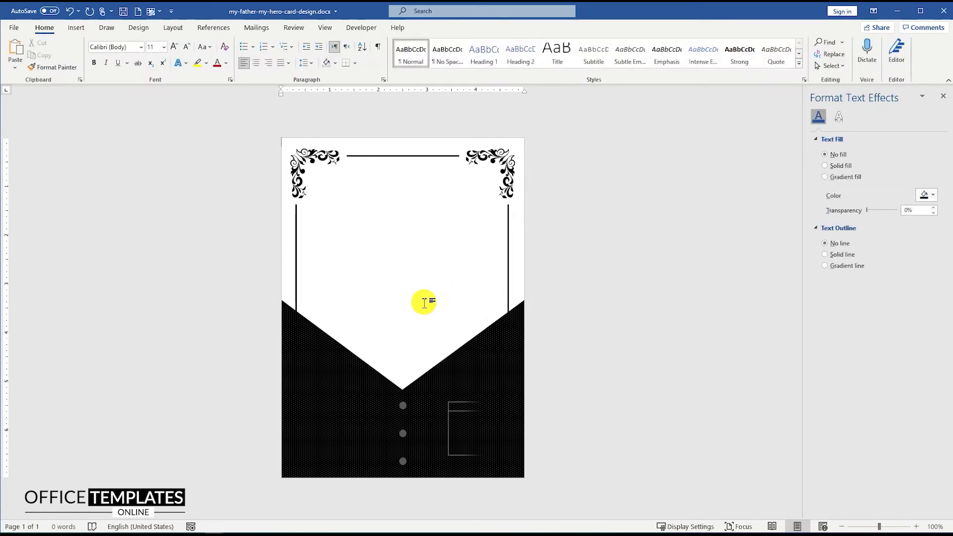
Draw a text box about 1" high in the white area above the V-neck and enter MY FATHER.
click(79, 32)
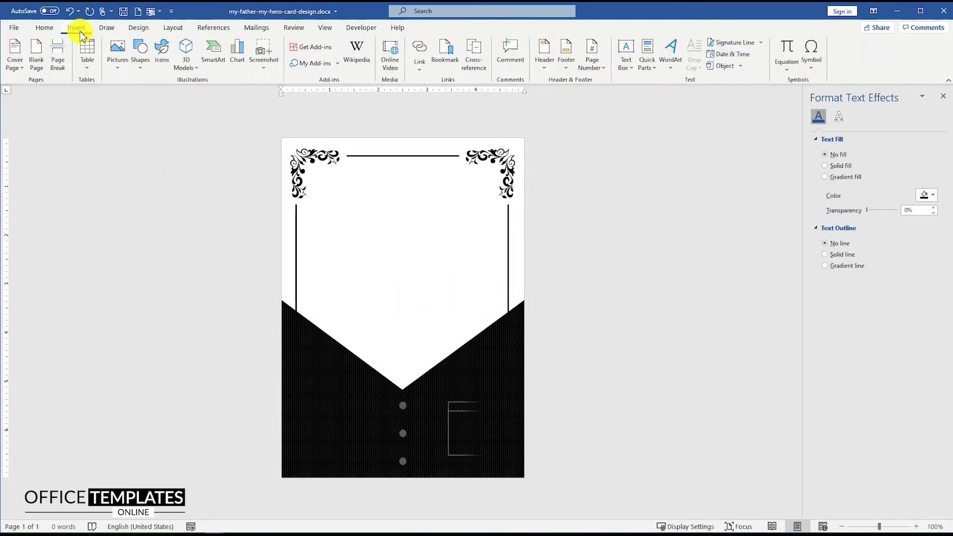
click(141, 52)
click(134, 96)
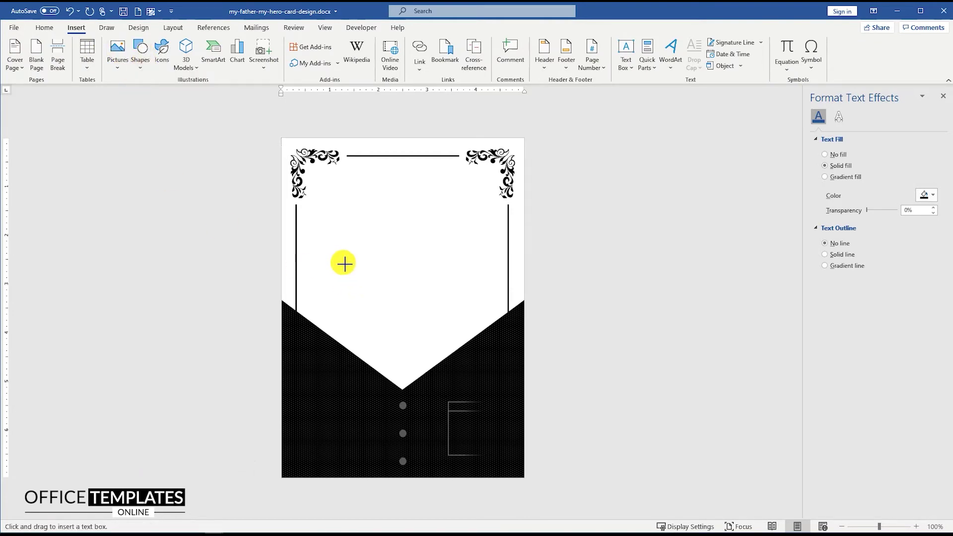
drag(347, 261, 361, 310)
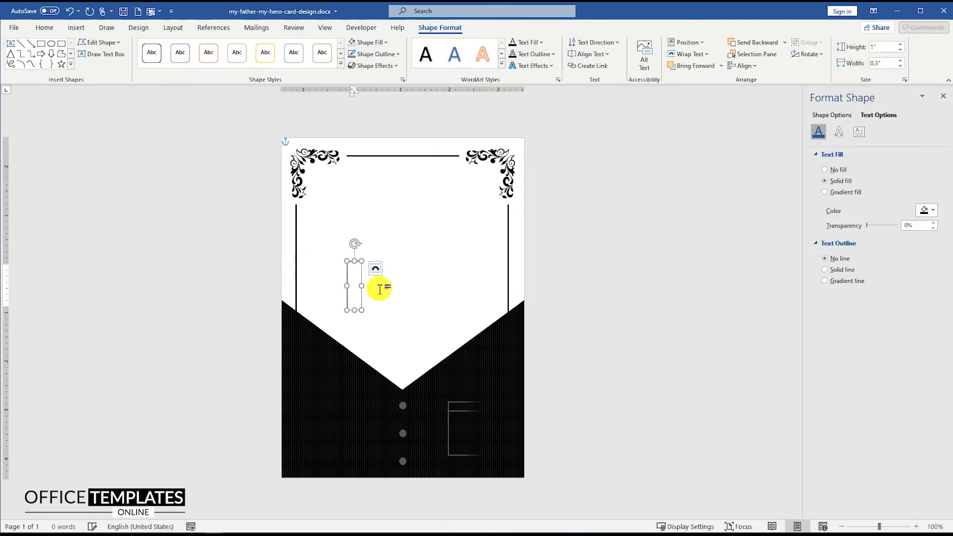
text(MY FATHER)
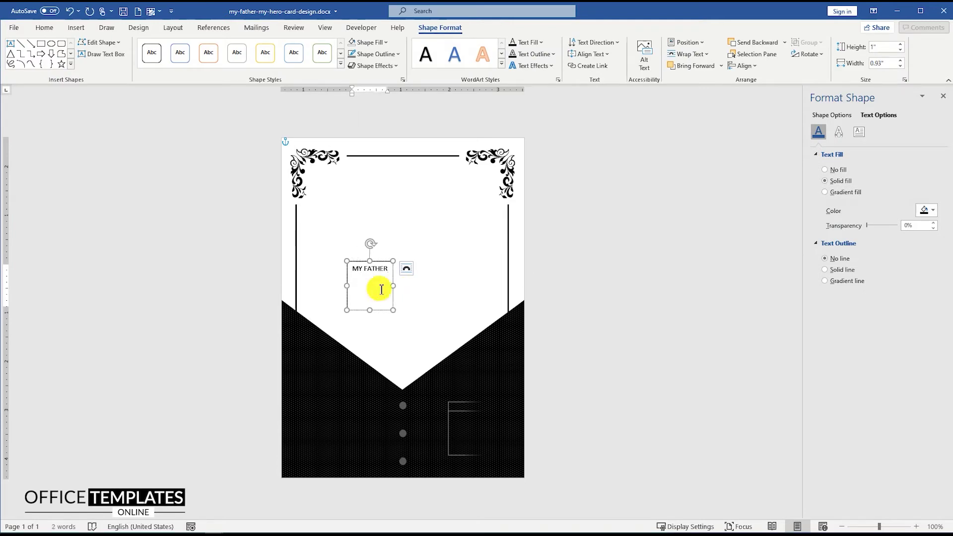
Remove the fill and outline from the MY FATHER text box.
ctrl+scroll(382, 289, up, 10)
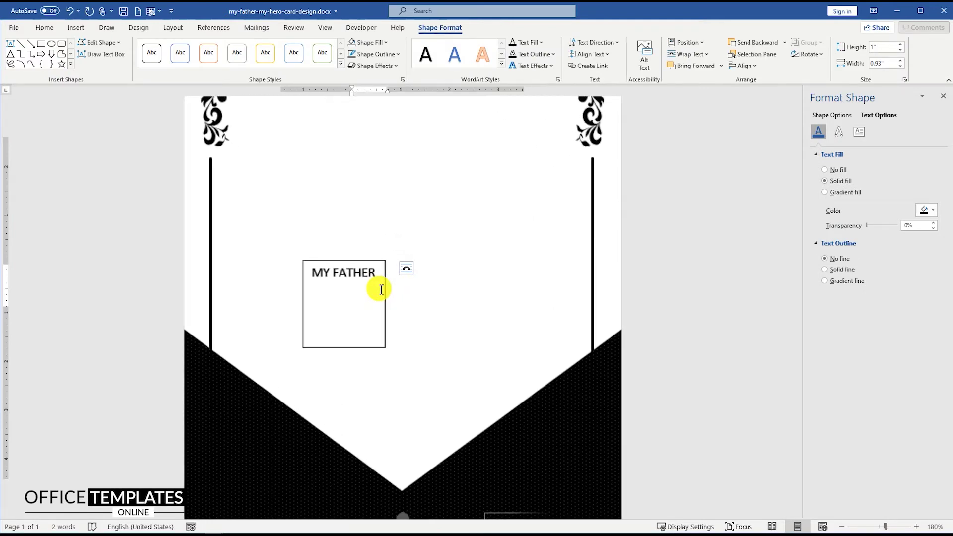
right_click(368, 264)
click(401, 230)
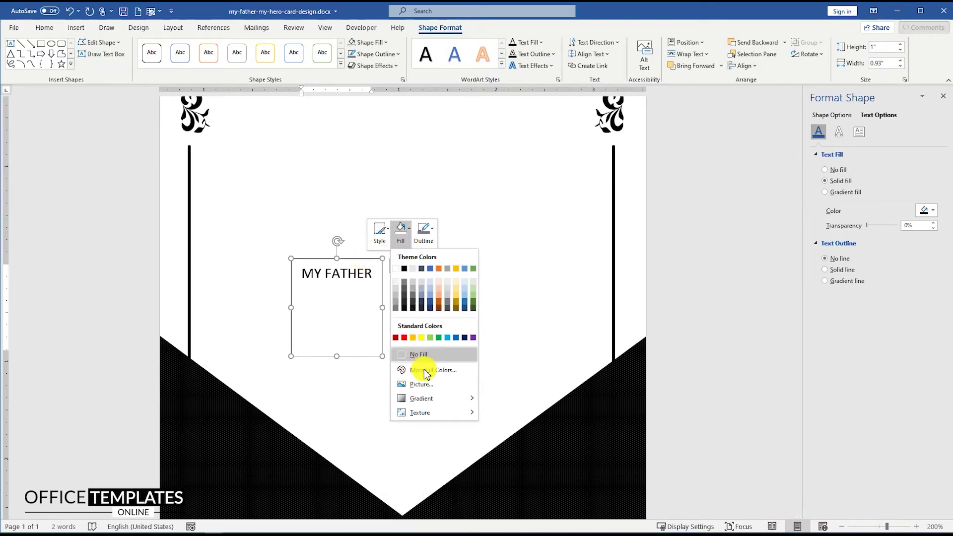
click(424, 355)
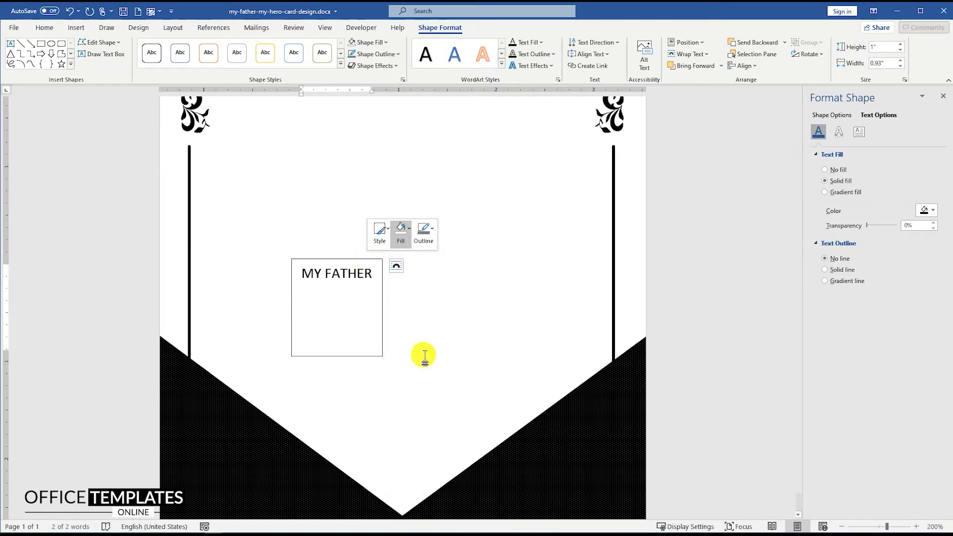
click(424, 231)
click(422, 354)
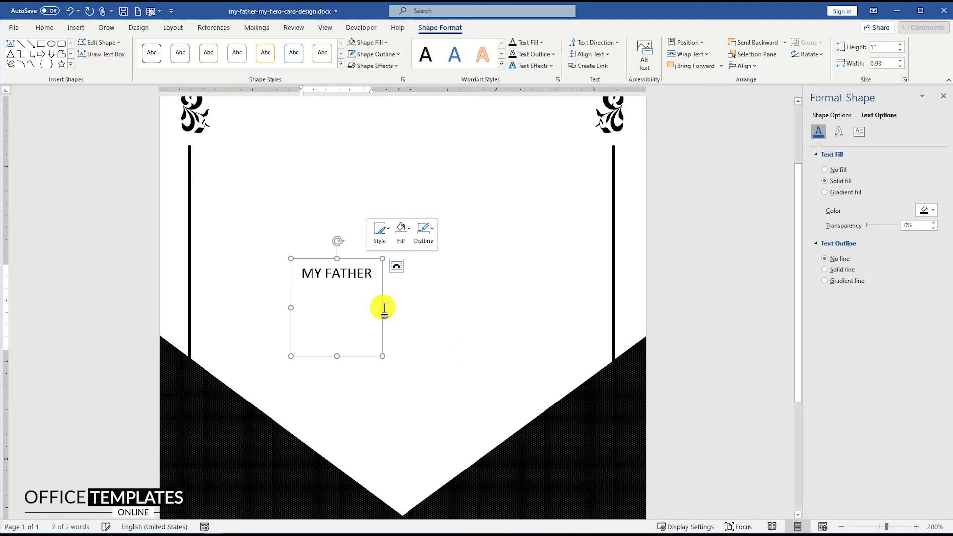
Set the left, right, top and bottom inner margins of the MY FATHER text box to 0".
right_click(360, 259)
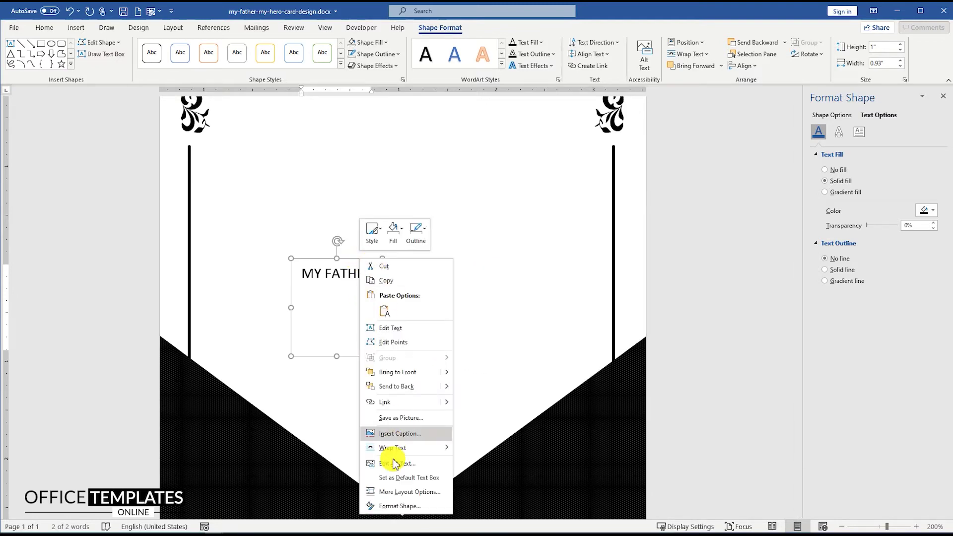
click(373, 506)
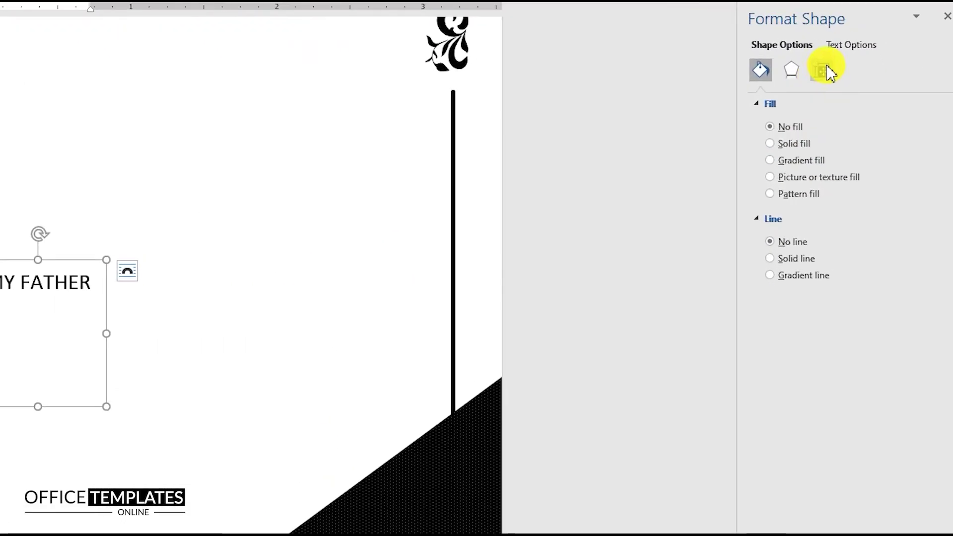
click(822, 71)
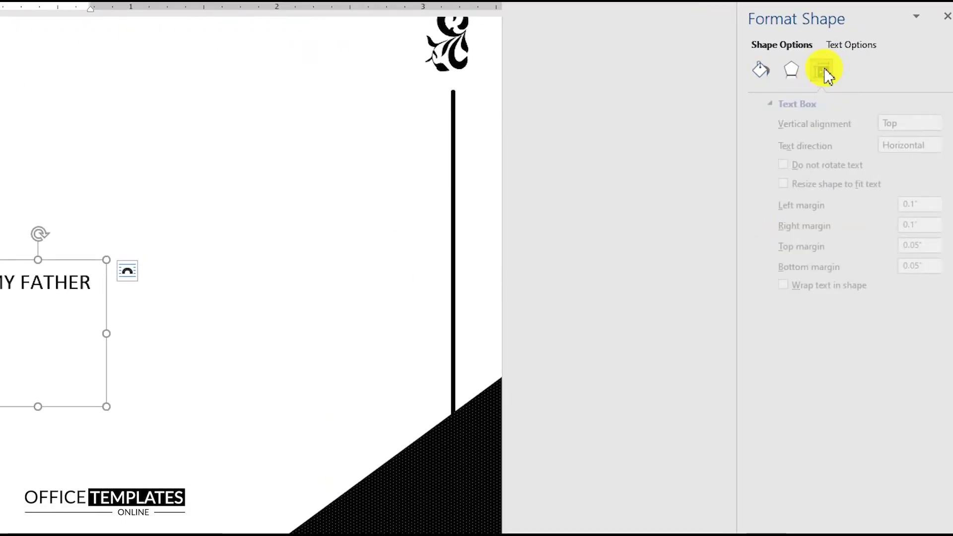
click(934, 208)
click(933, 229)
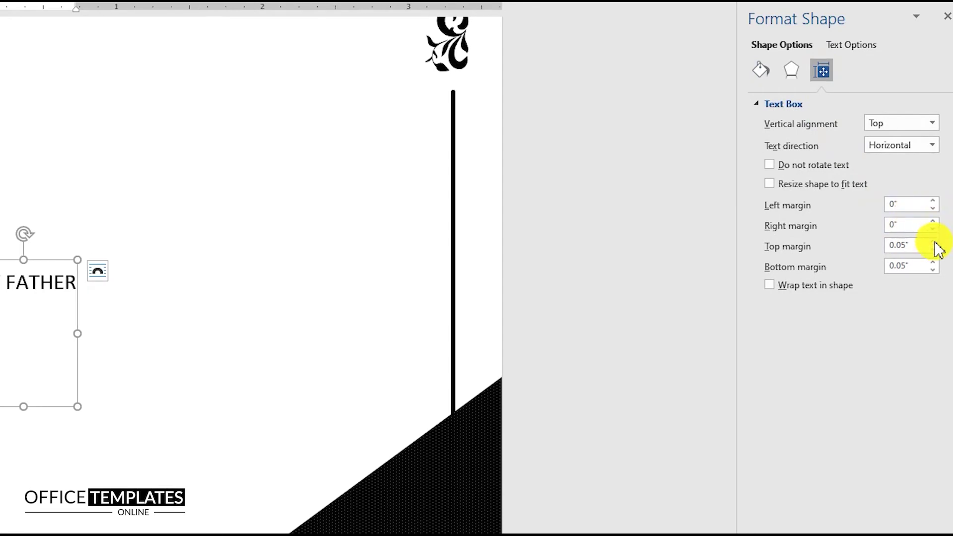
click(934, 250)
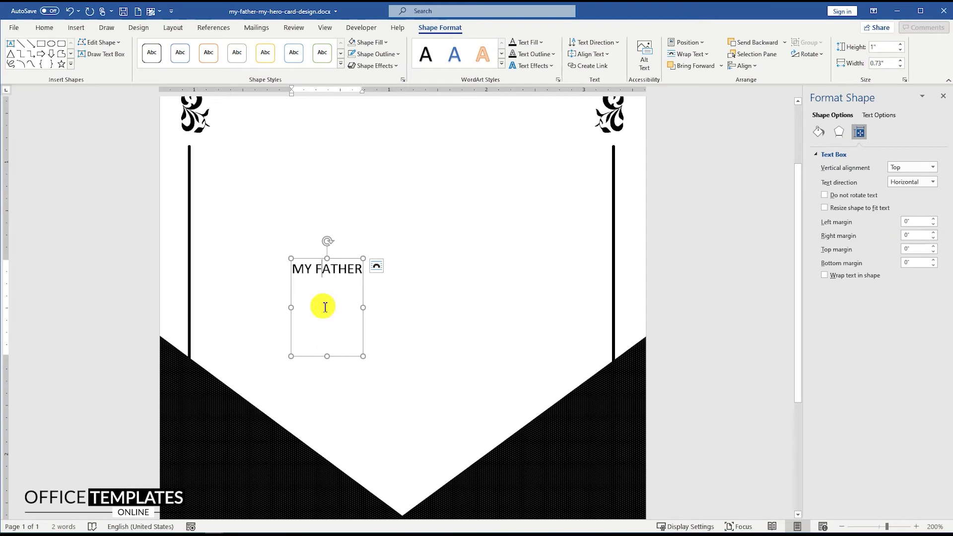
Set the MY FATHER text to the Bebas Neue font at size 48.
triple_click(323, 268)
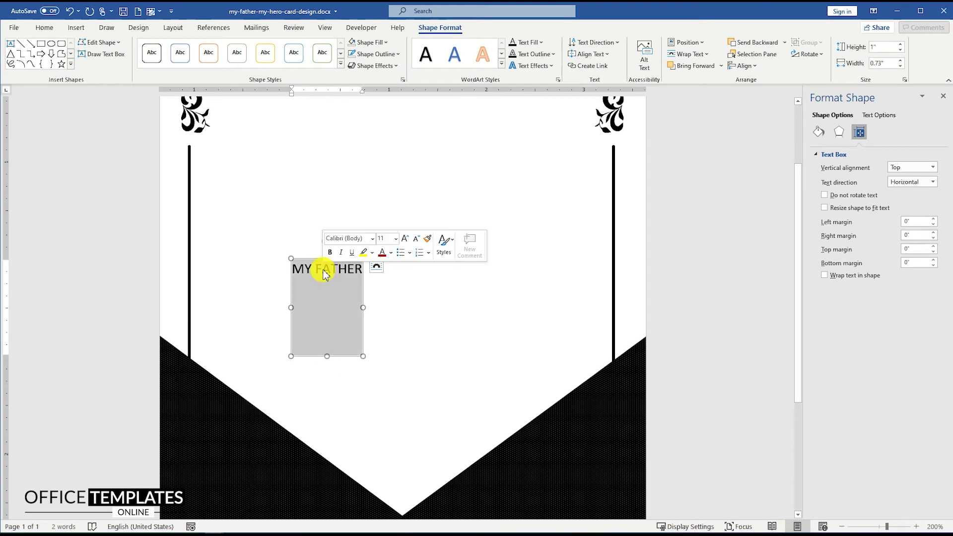
click(50, 31)
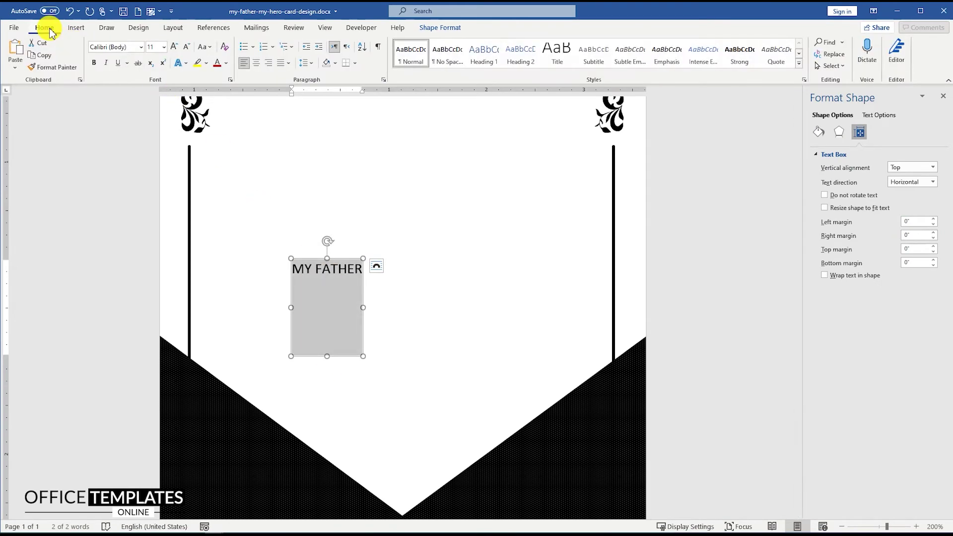
click(141, 47)
click(122, 173)
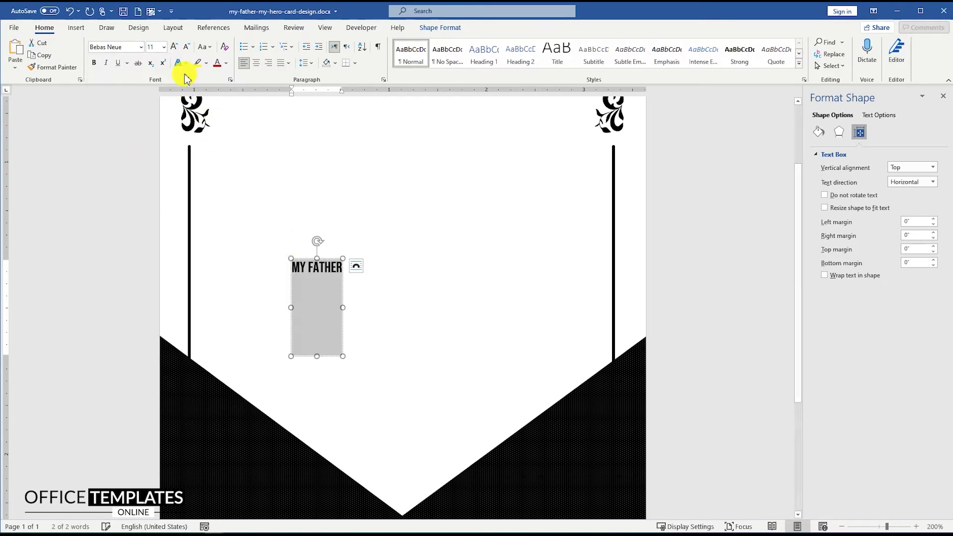
click(154, 47)
text(48)
key(Return)
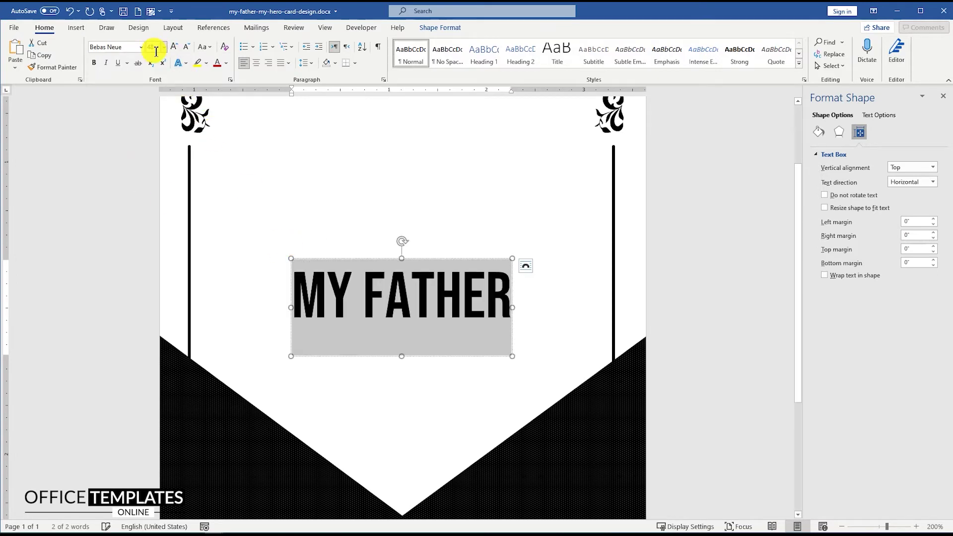
Shorten the MY FATHER text box to fit its text, and duplicate it directly below with the text MY HERO.
drag(403, 356, 413, 325)
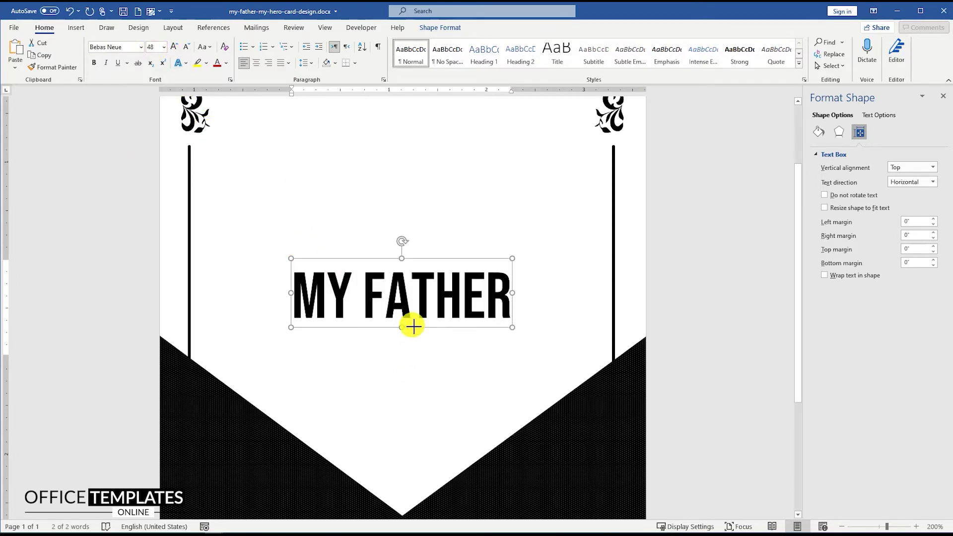
drag(418, 260, 404, 334)
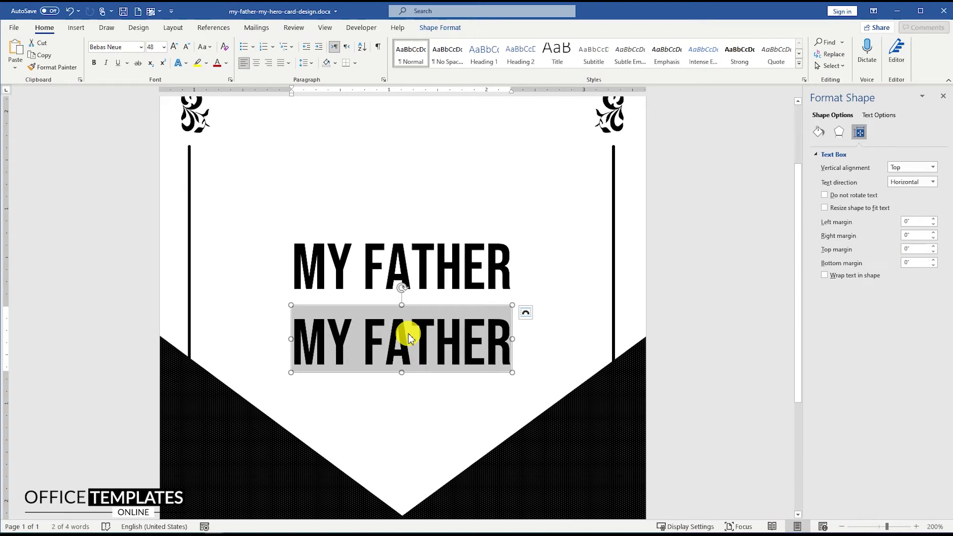
text(MY HERO)
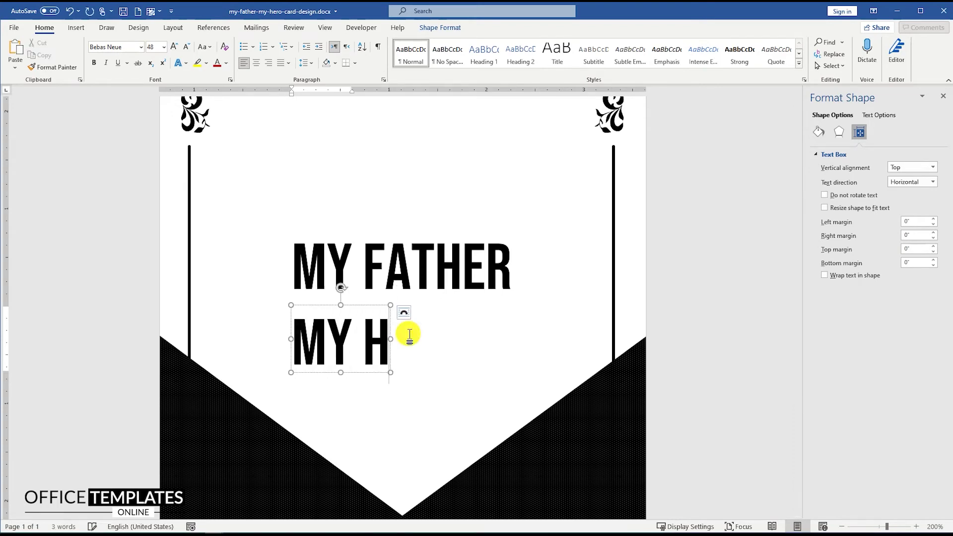
Set the MY HERO text to the Easy Street EPS font at size 55.
triple_click(408, 334)
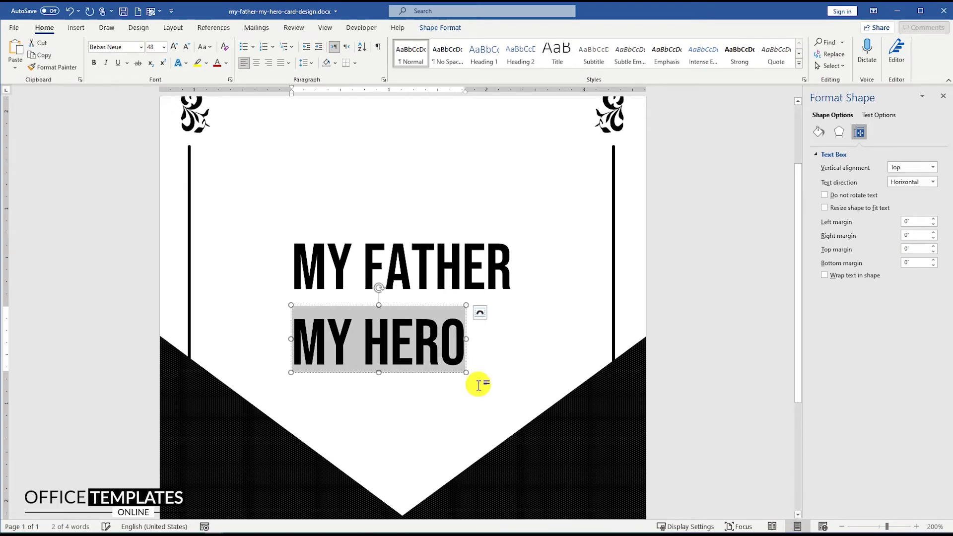
click(142, 49)
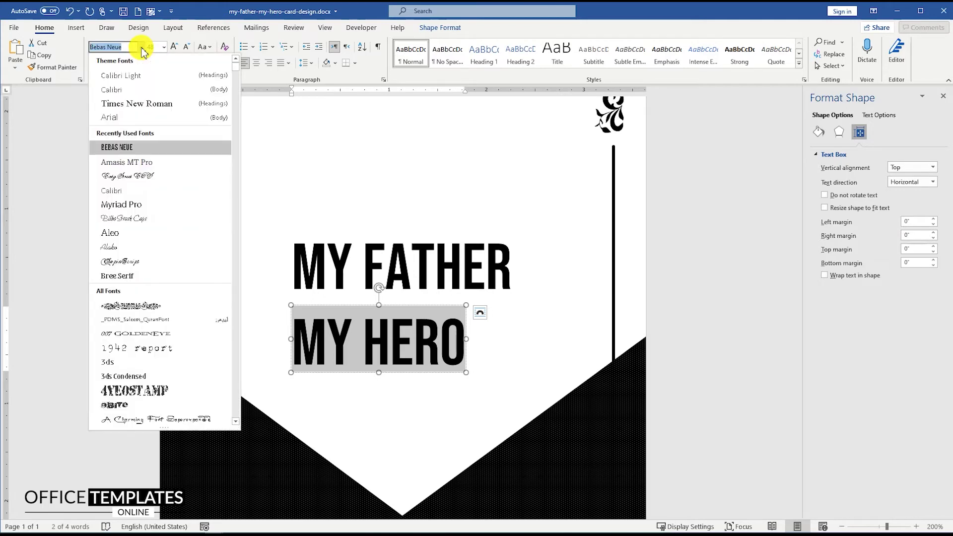
click(142, 175)
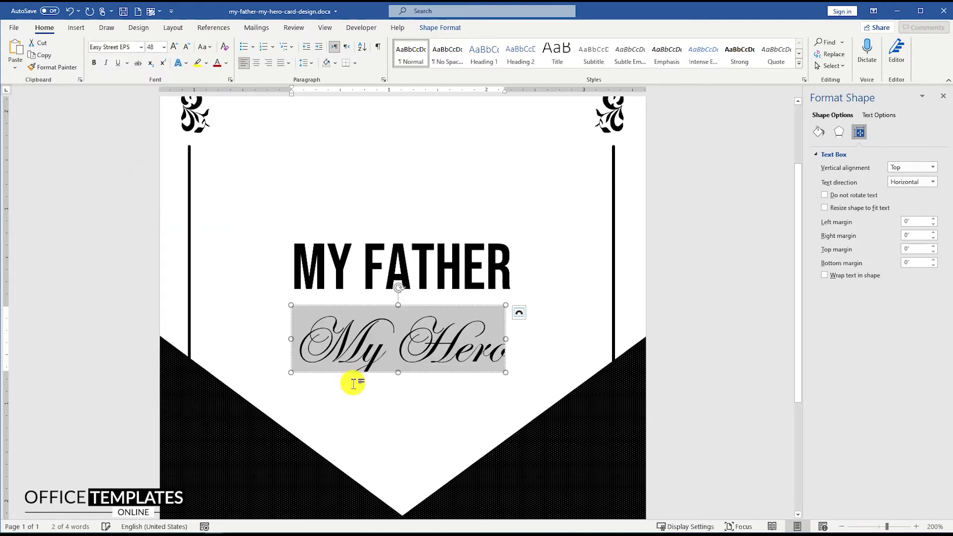
text(55)
key(Return)
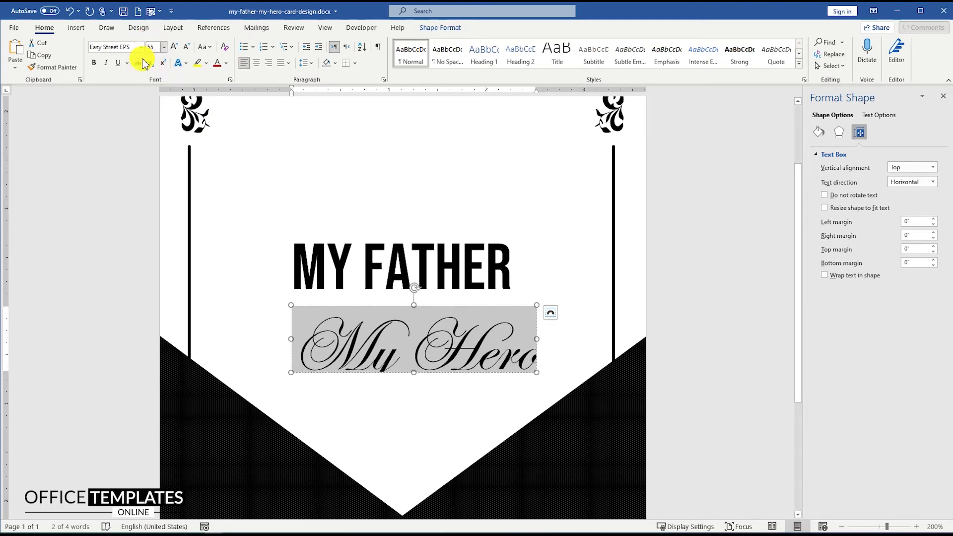
Heighten the My Hero text box to show its full letters and move it close beneath MY FATHER, offset slightly to the right.
drag(413, 373, 419, 398)
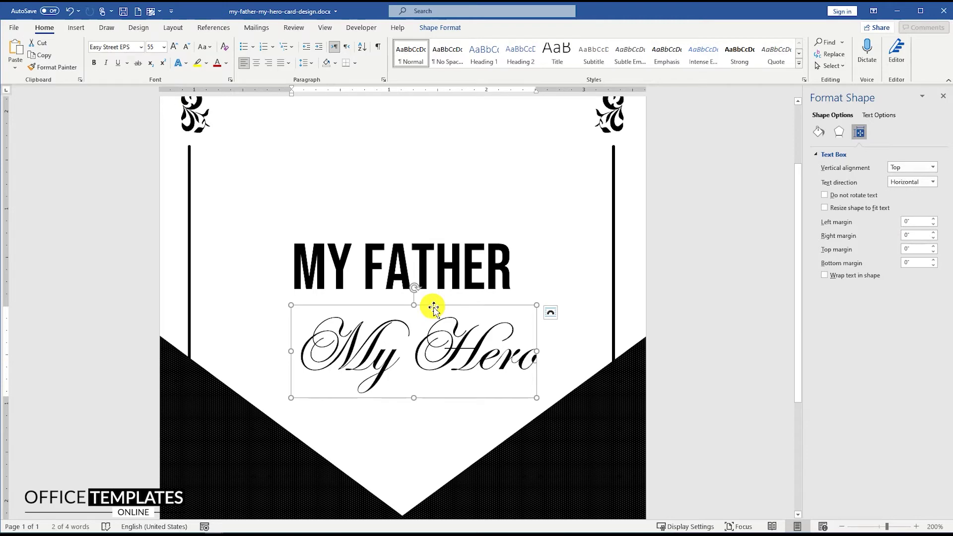
drag(433, 308, 459, 284)
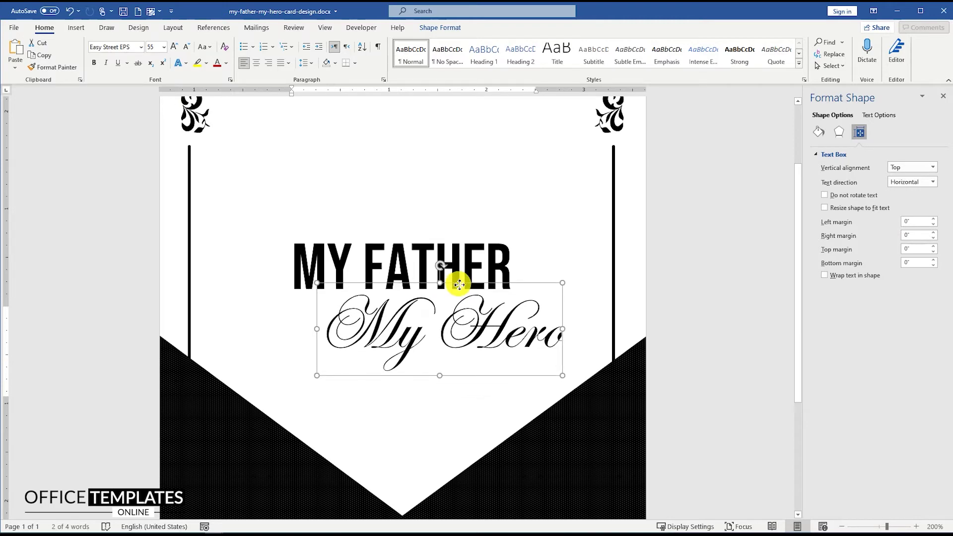
drag(458, 284, 451, 278)
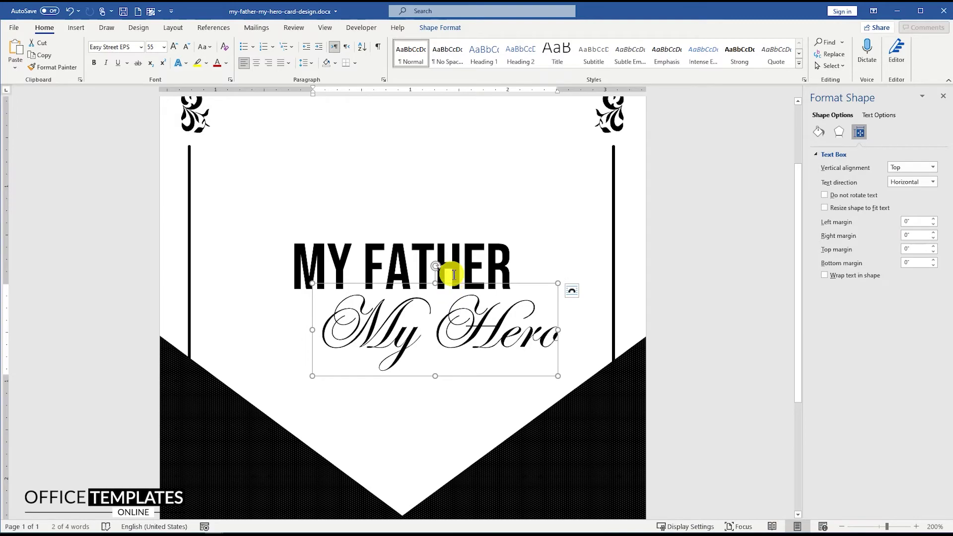
Insert the hat SVG picture from the temp folder, make it floating, and place it above the MY FATHER text.
scroll(454, 274, down, 9)
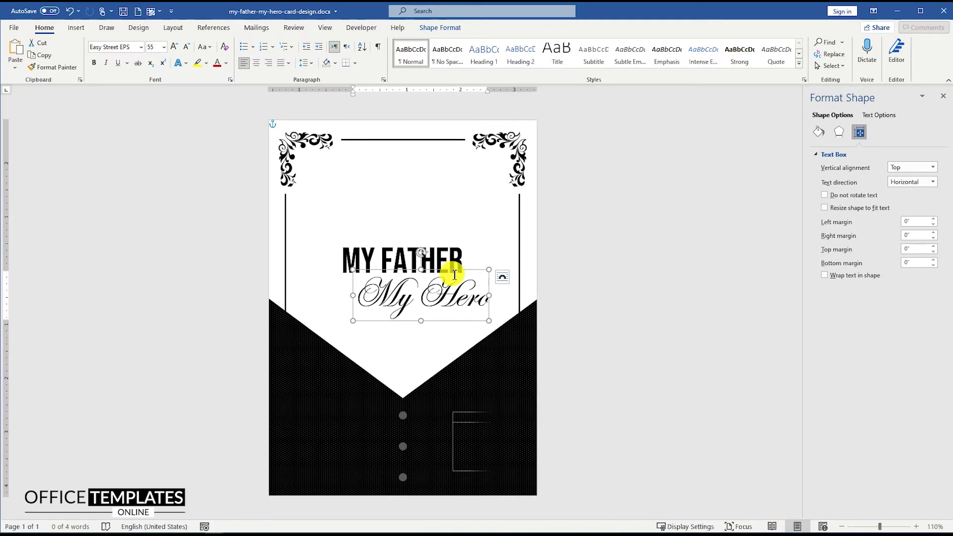
click(76, 27)
click(117, 50)
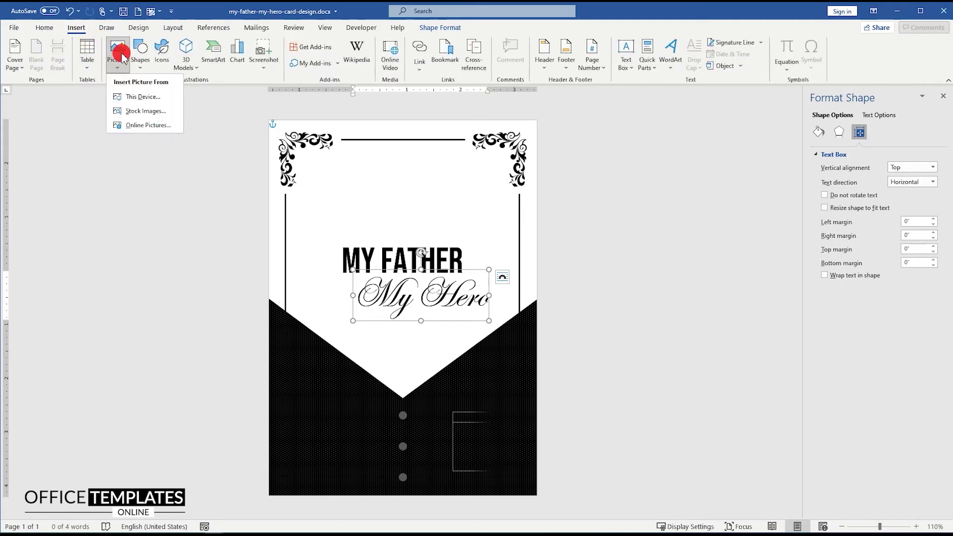
click(138, 98)
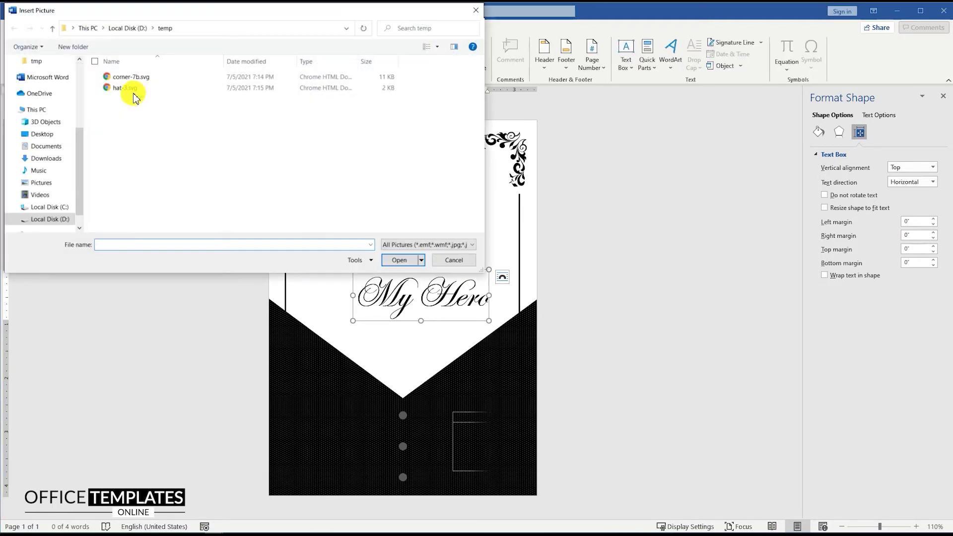
click(133, 93)
click(332, 128)
click(402, 222)
drag(298, 146, 430, 216)
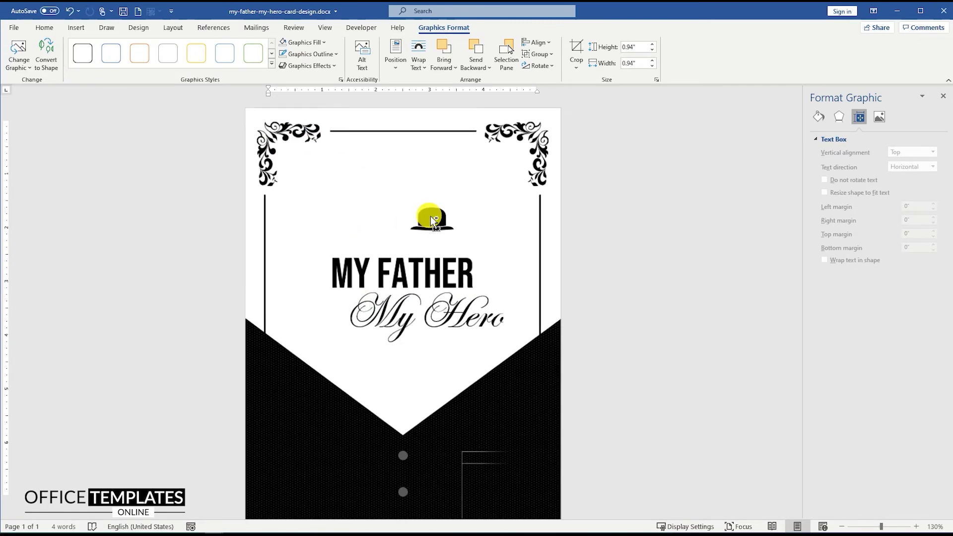
Convert the hat graphic above MY FATHER to editable shapes.
scroll(431, 216, up, 9)
right_click(453, 238)
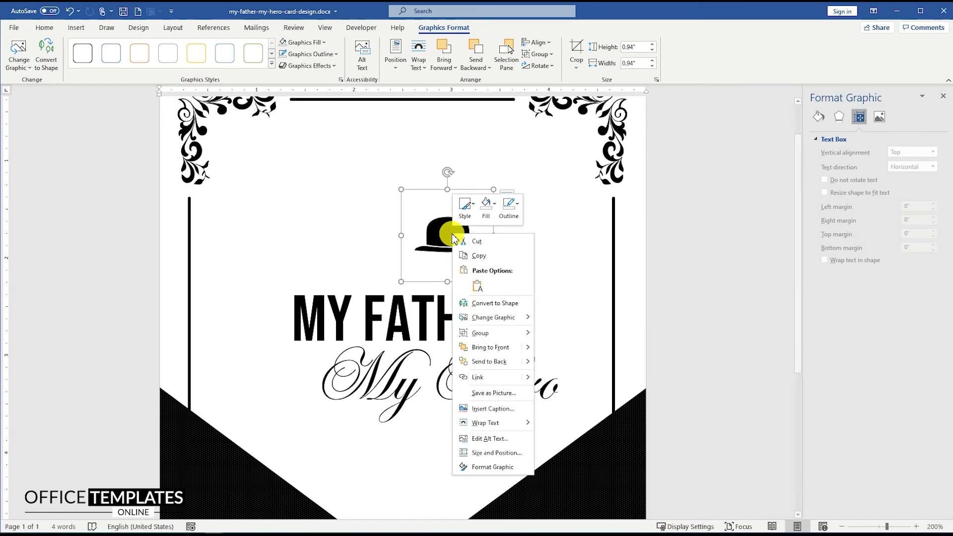
click(489, 303)
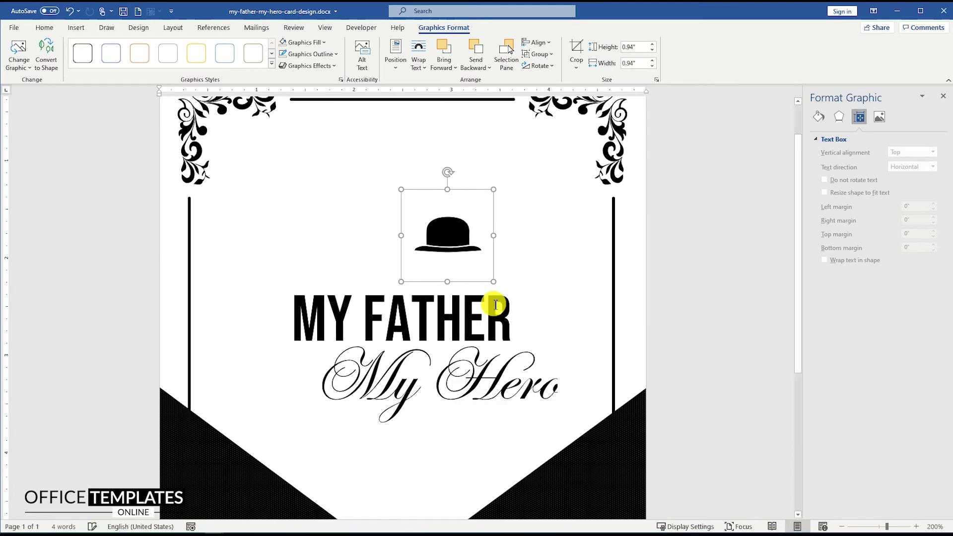
Cut the hat's pieces out of the converted graphic, paste them back onto the page and group them.
click(476, 250)
key(ctrl+z)
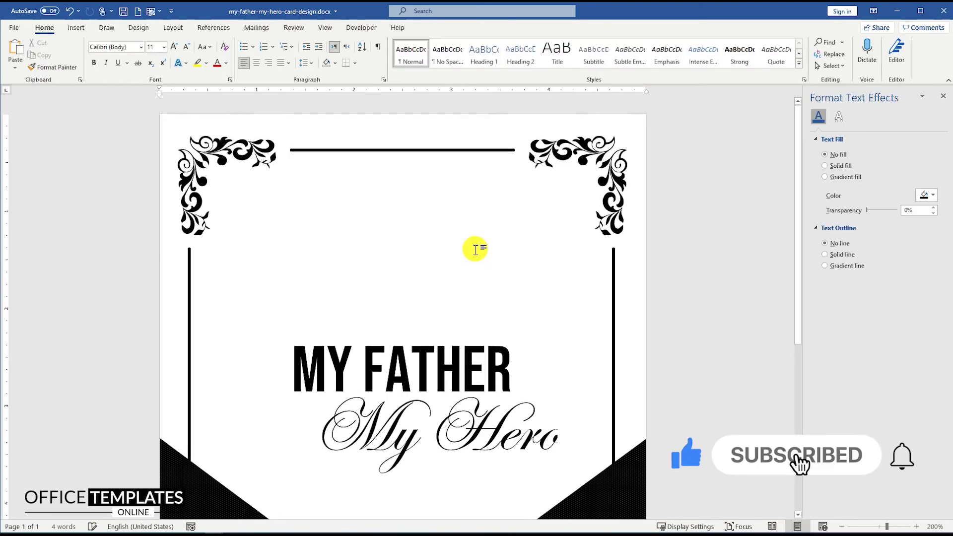
key(ctrl+y)
right_click(475, 281)
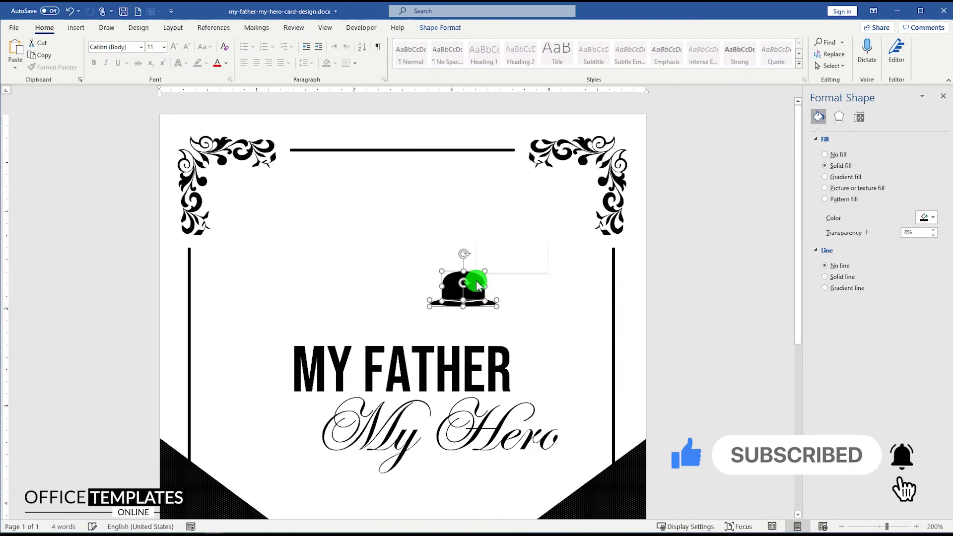
click(555, 351)
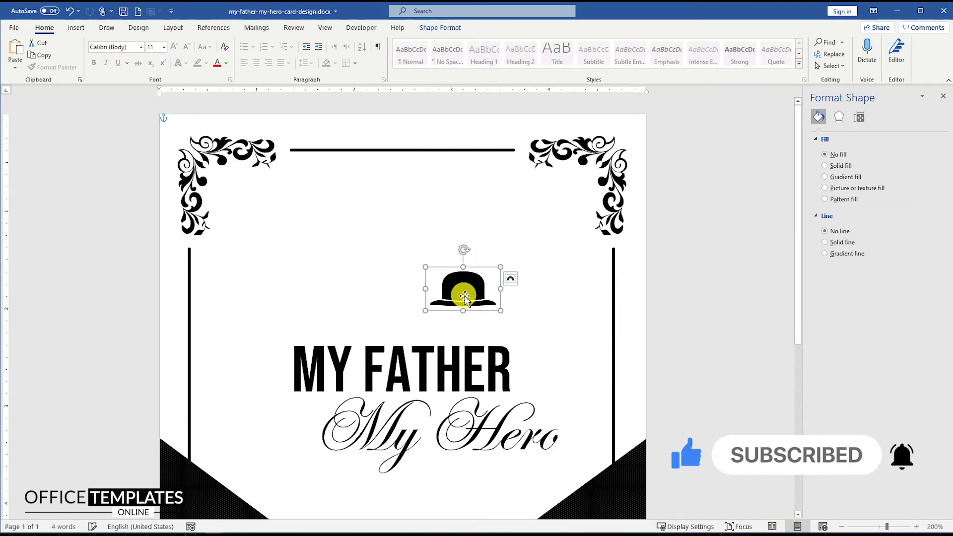
Tilt the hat clockwise, shrink it to about 0.31 by 0.61 inches and place it on the R of FATHER.
drag(456, 249, 481, 257)
drag(464, 291, 512, 331)
double_click(511, 332)
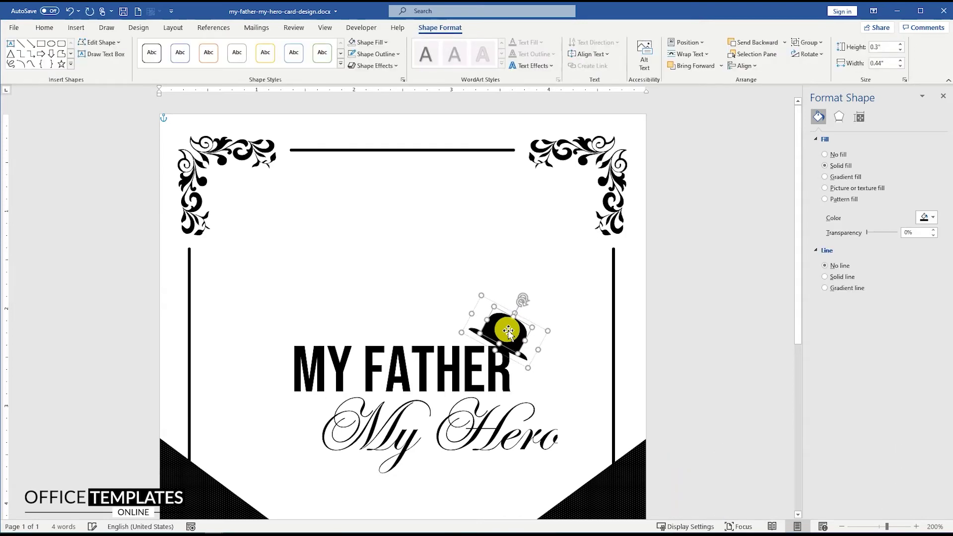
click(496, 321)
click(493, 318)
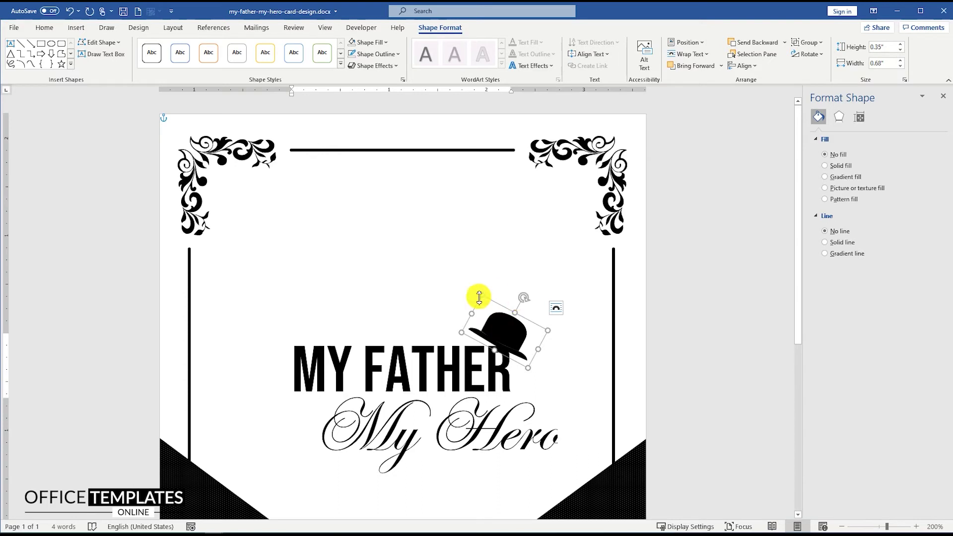
drag(495, 308, 508, 340)
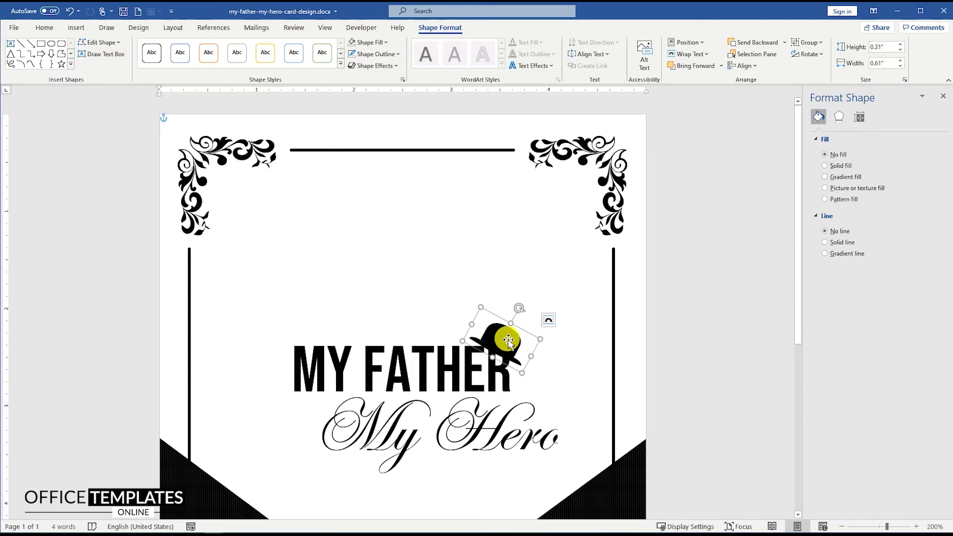
Fill the hat with dark red and fine-tune its position and tilt over the R of FATHER.
right_click(509, 342)
click(543, 365)
click(537, 270)
drag(502, 341, 504, 339)
drag(521, 304, 520, 306)
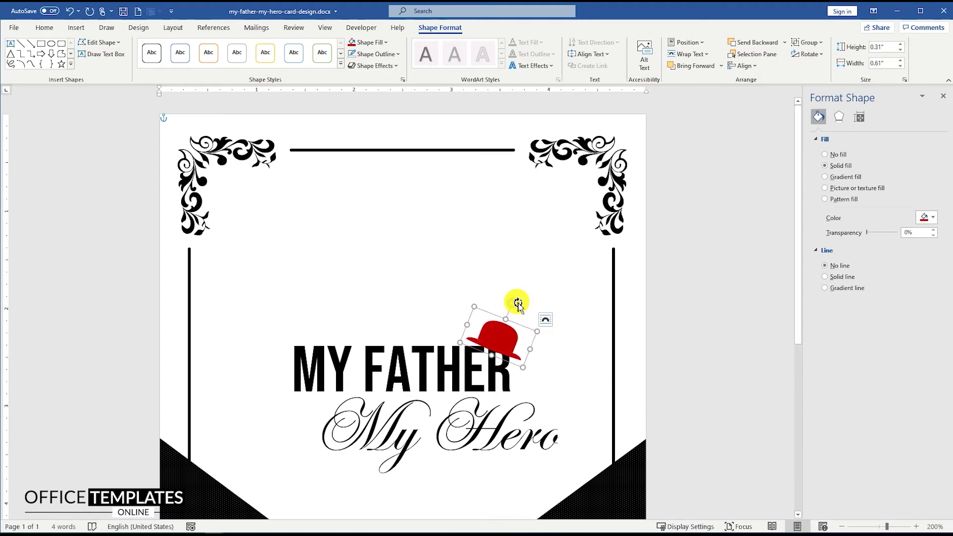
Group the hat with the MY FATHER and My Hero text boxes.
shift+click(445, 360)
shift+click(477, 424)
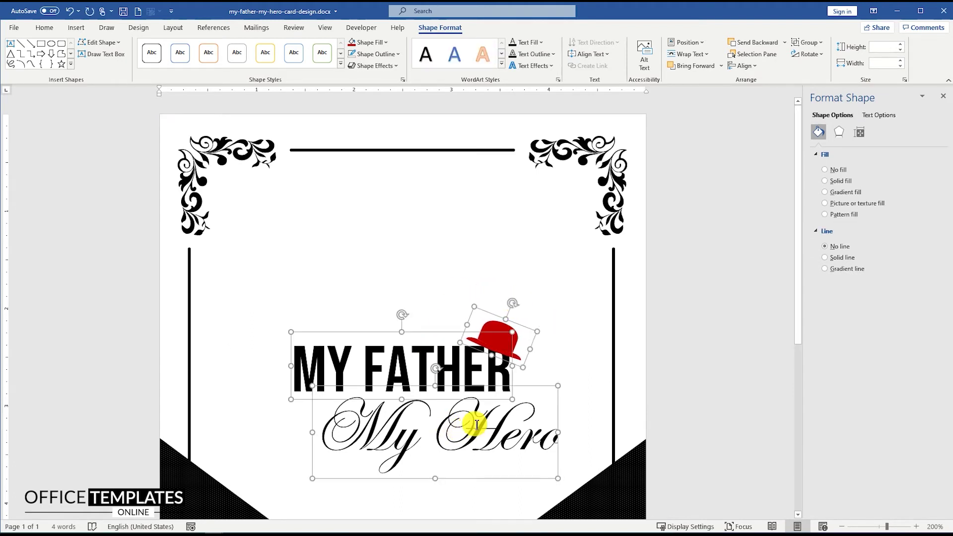
right_click(481, 390)
mouse_move(550, 249)
click(588, 248)
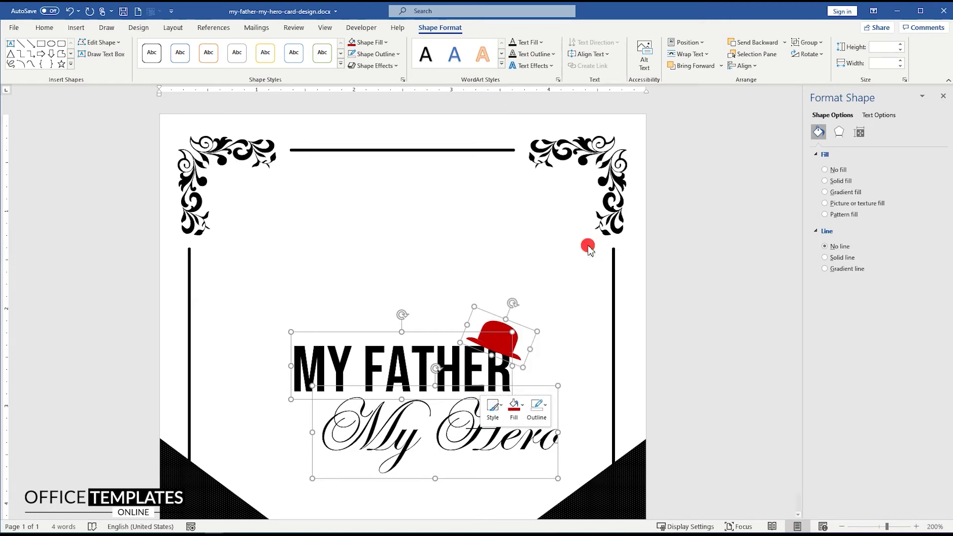
Move the title group down toward the V-neck and align it to the horizontal center of the page.
scroll(588, 247, down, 7)
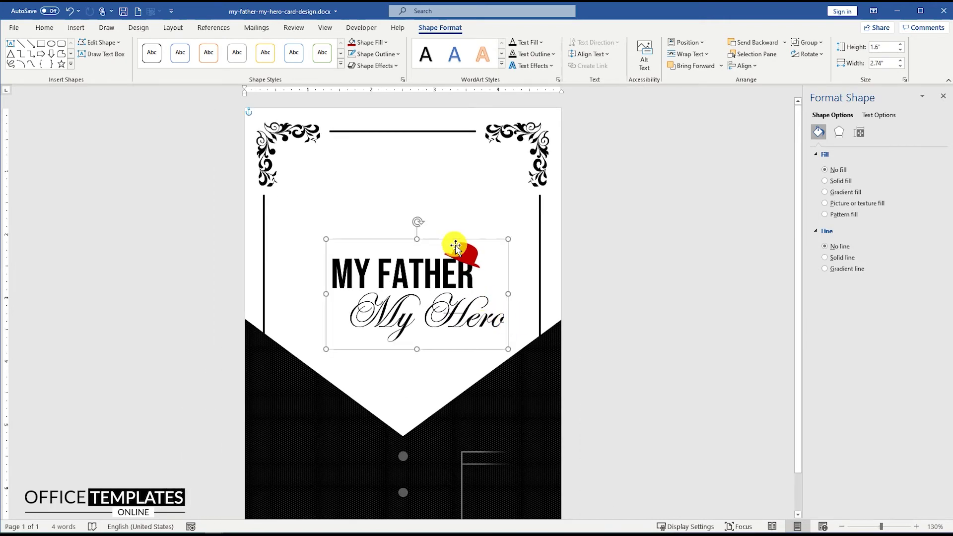
drag(454, 242, 440, 274)
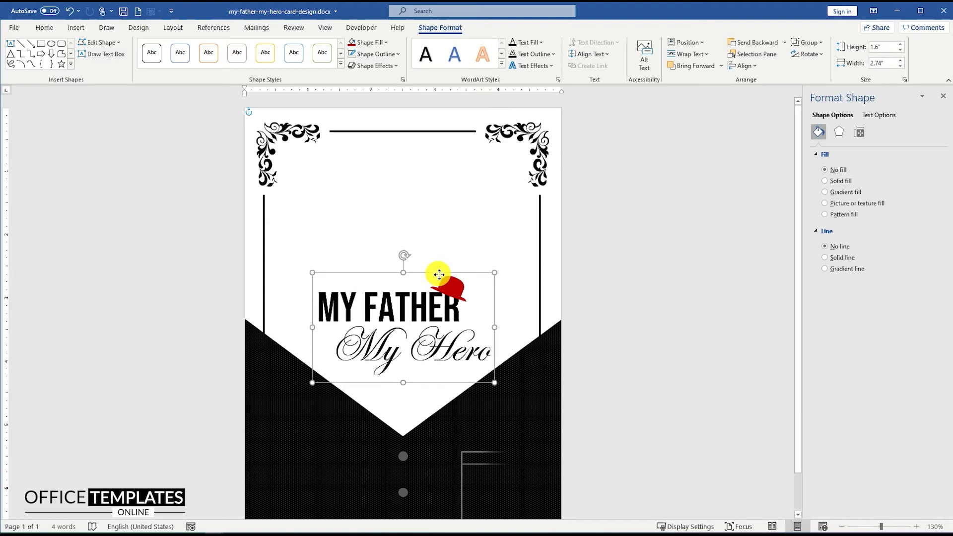
click(745, 66)
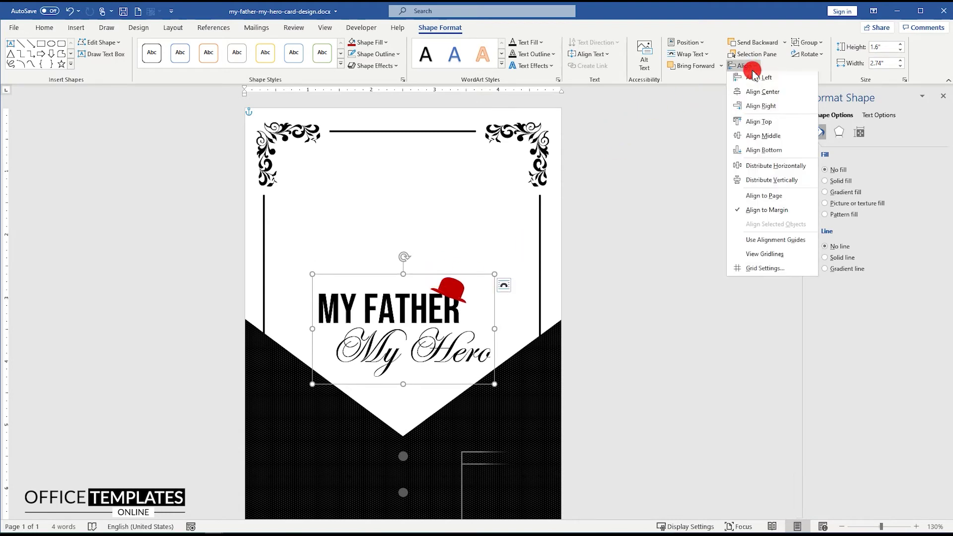
click(762, 96)
scroll(485, 303, down, 3)
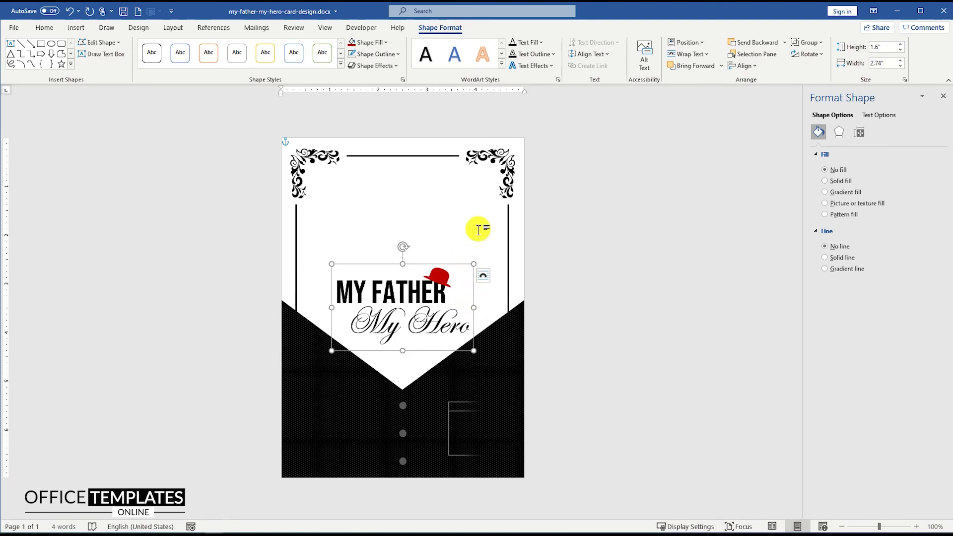
Draw a text box about 3.59 by 1.68 inches between the top border ornaments and the title group.
click(297, 161)
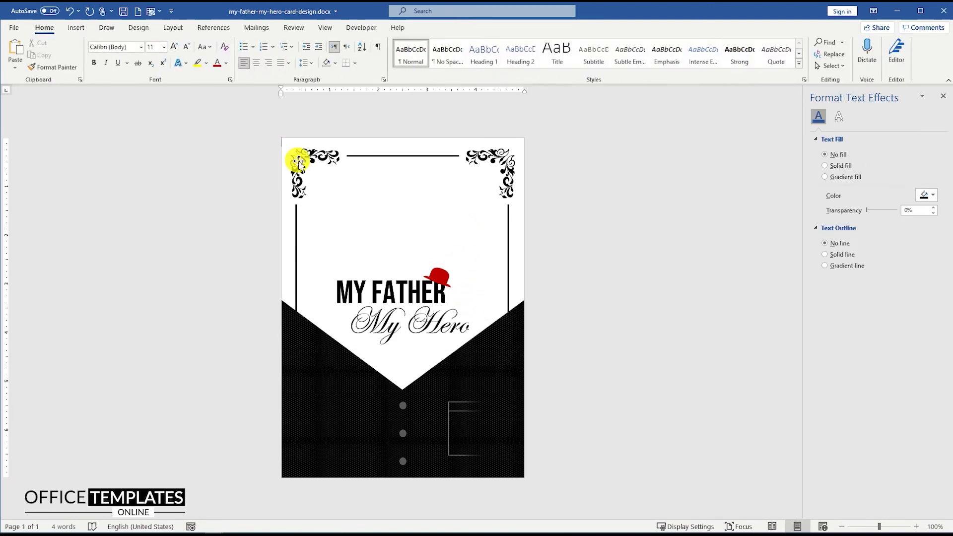
click(76, 28)
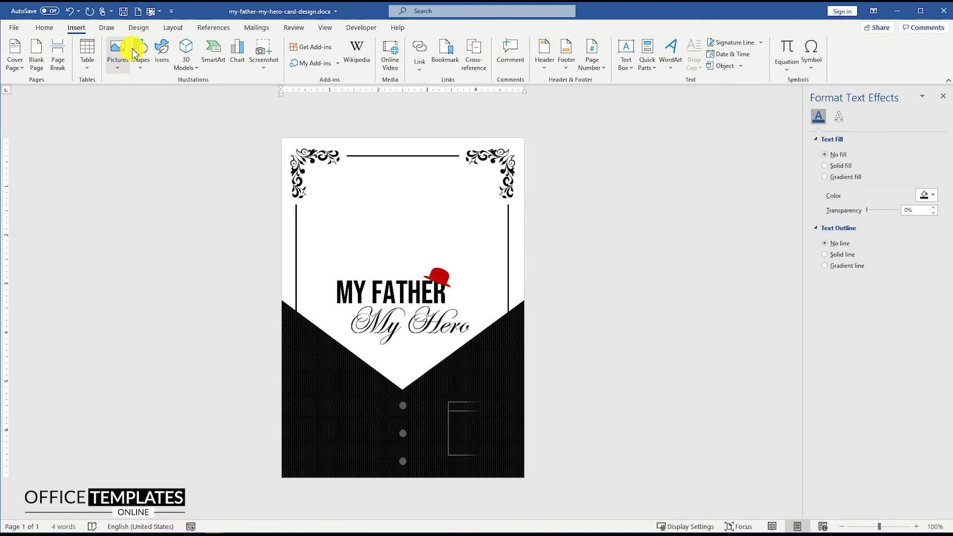
click(140, 50)
click(137, 94)
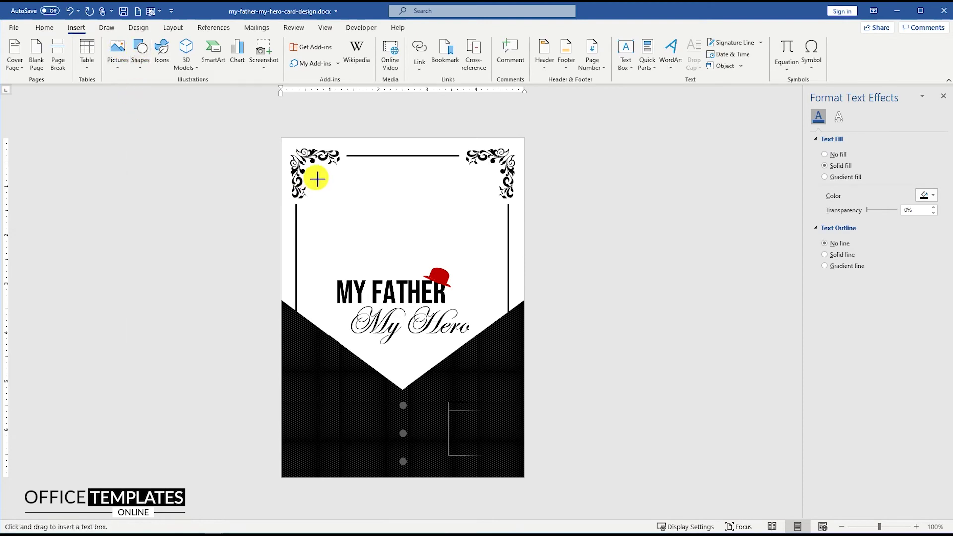
drag(316, 175, 491, 256)
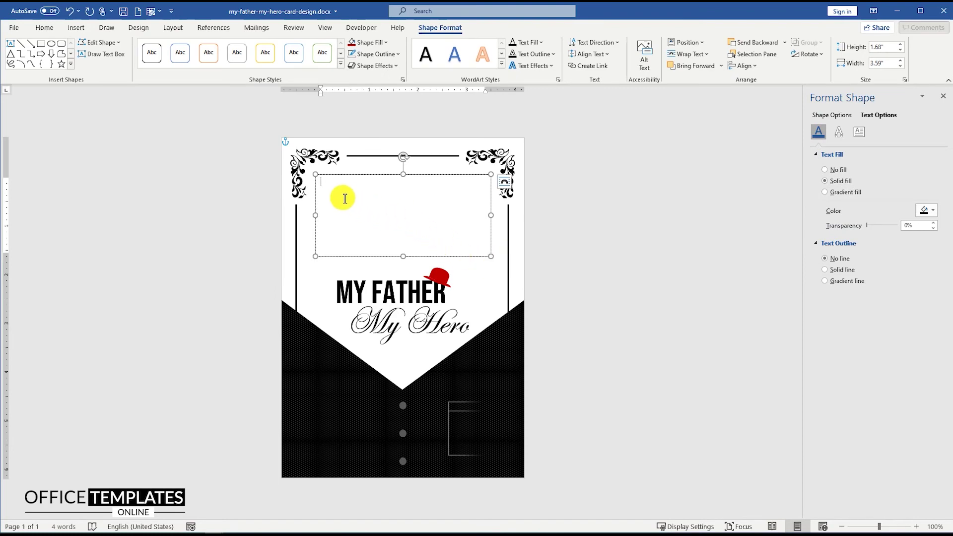
Enter "Daddy, thanks for being my hero, chauffeur, financial support, listener, life mentor, friend, guardian, and simply being there every time I need a hug." in the box.
scroll(341, 191, up, 6)
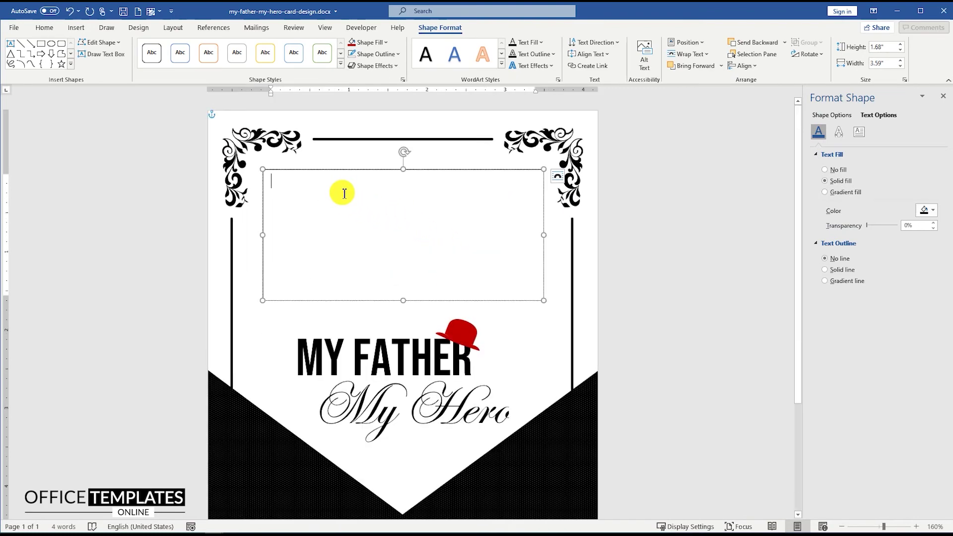
click(344, 193)
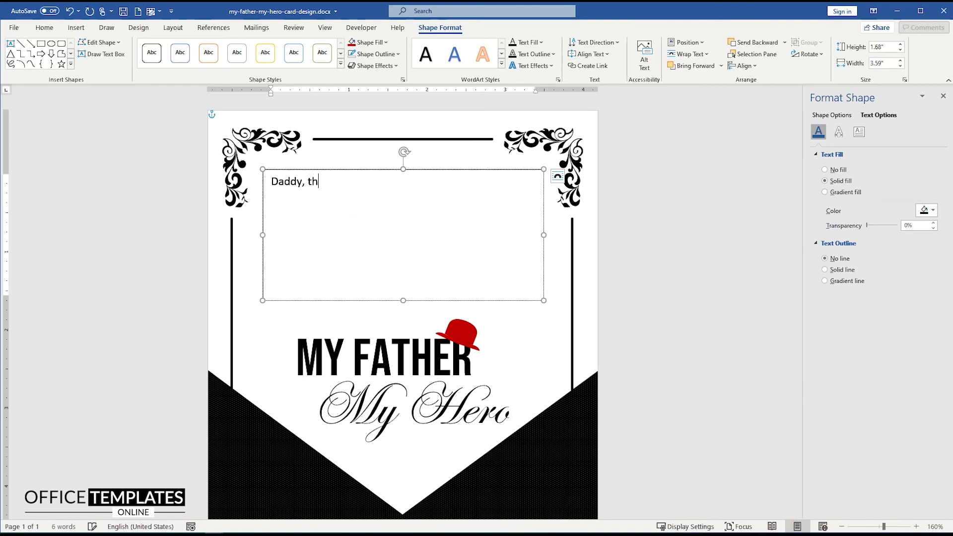
text(Daddy, thanks for being my hero, chauffeur, financial support, listener, life mentor, friend, guardian, and simply being there every time I need a hug.)
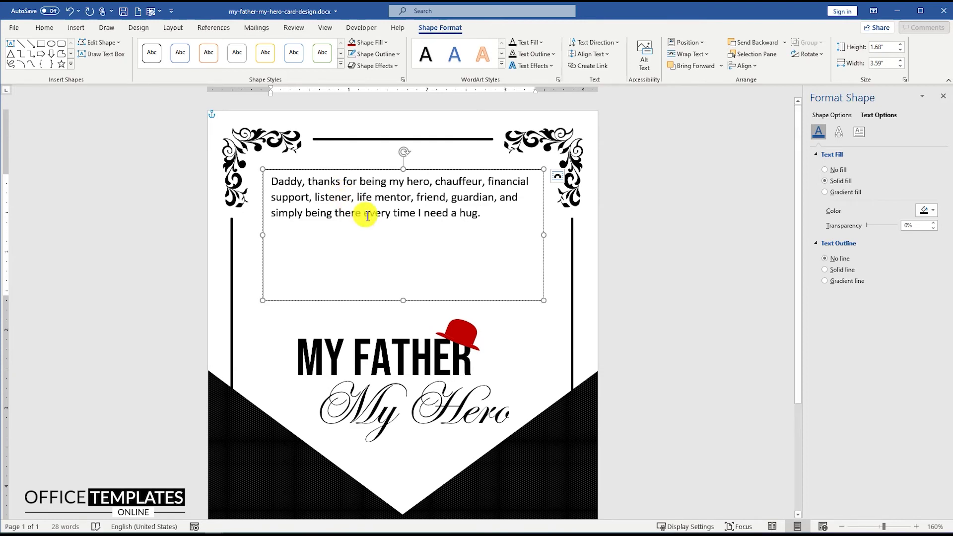
Remove the fill and the outline from the Daddy message text box.
key(ctrl+a)
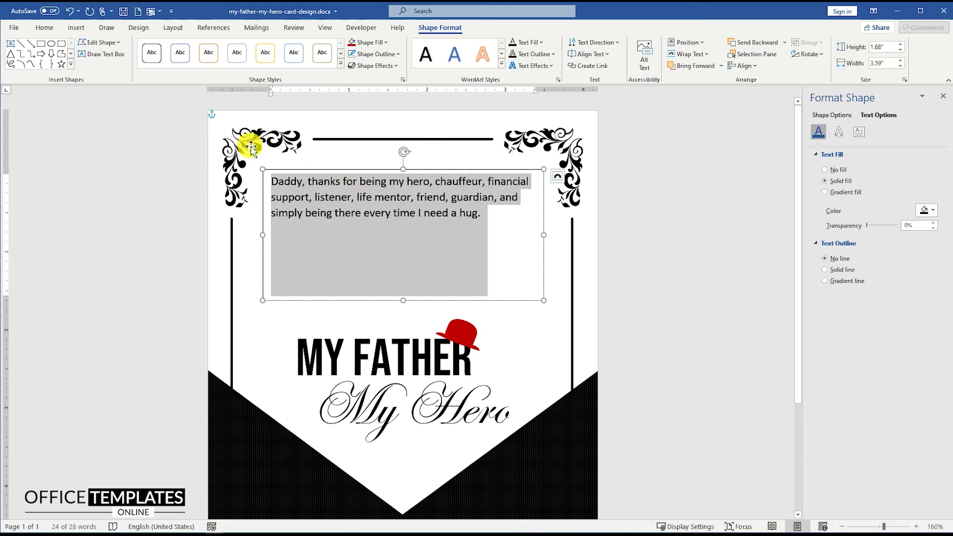
right_click(320, 170)
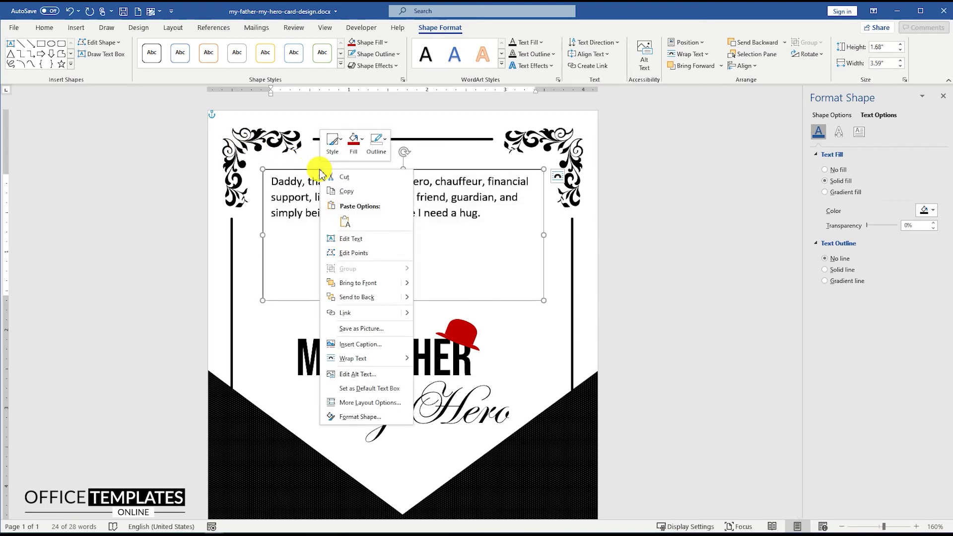
click(356, 143)
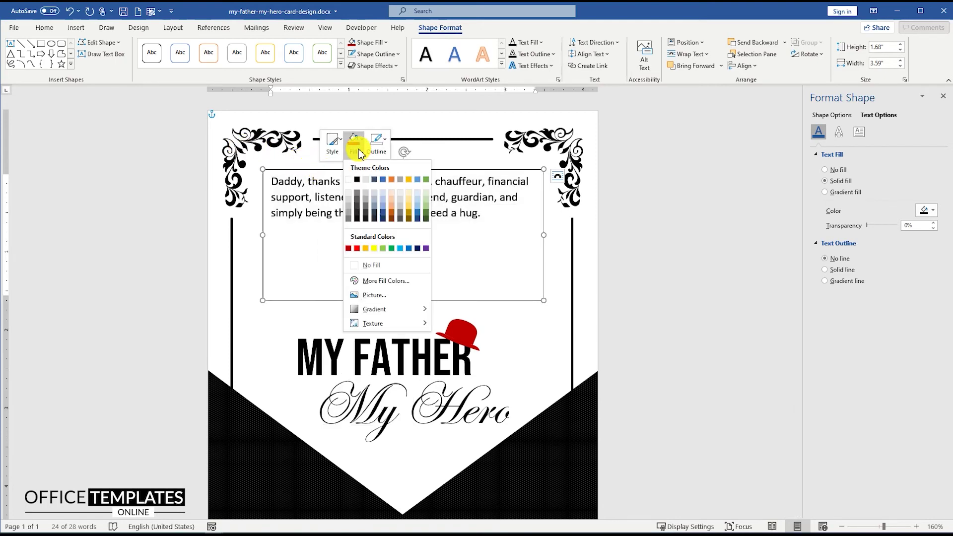
click(380, 267)
click(376, 144)
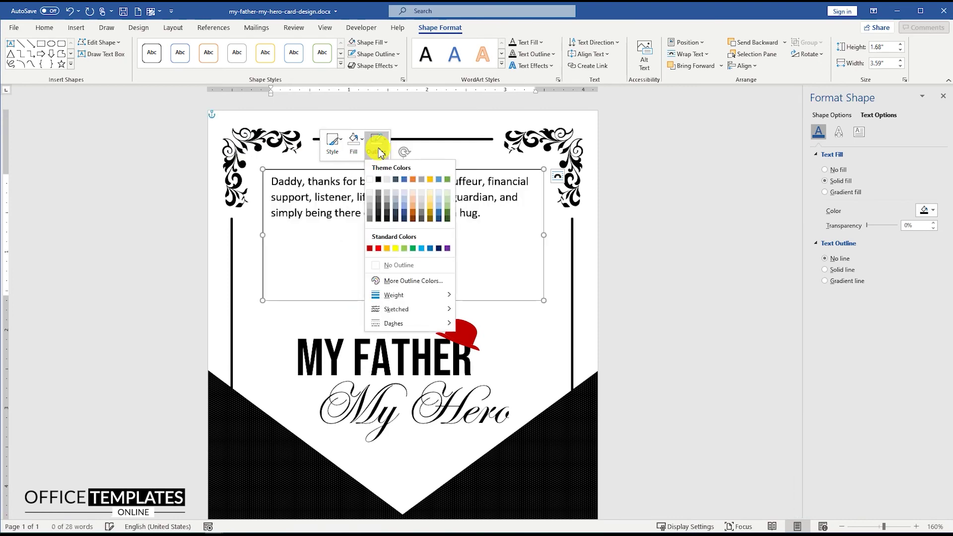
click(383, 269)
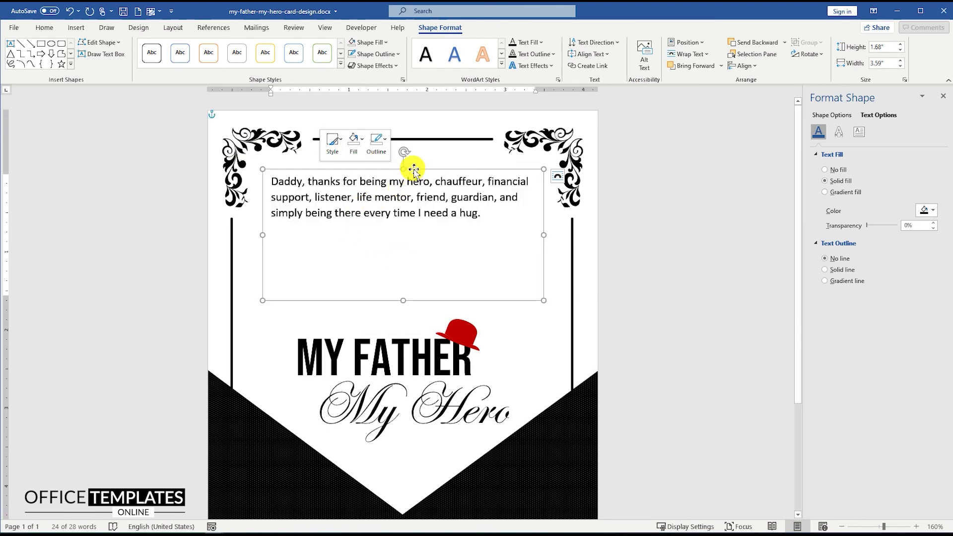
Set the left, right, top and bottom inner margins of the message text box to 0 inches.
click(860, 132)
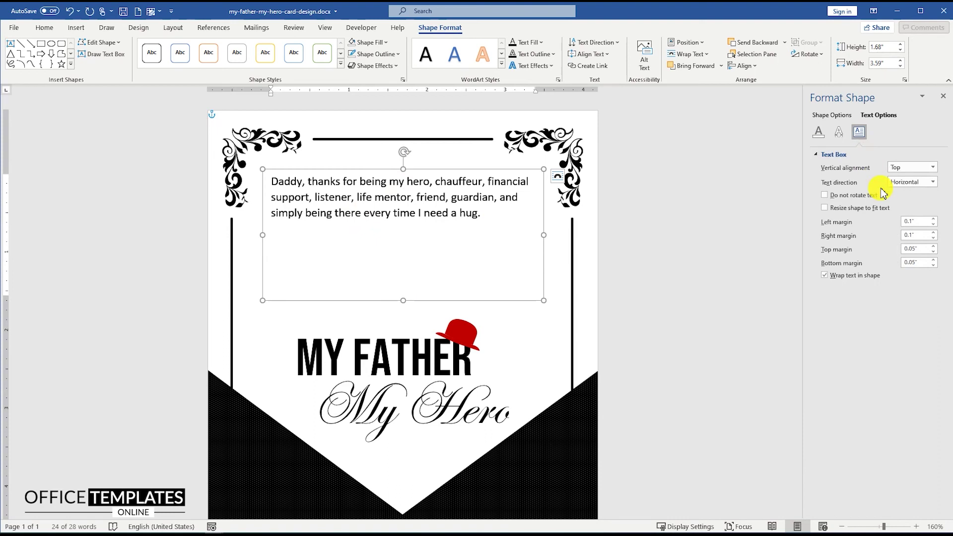
click(934, 225)
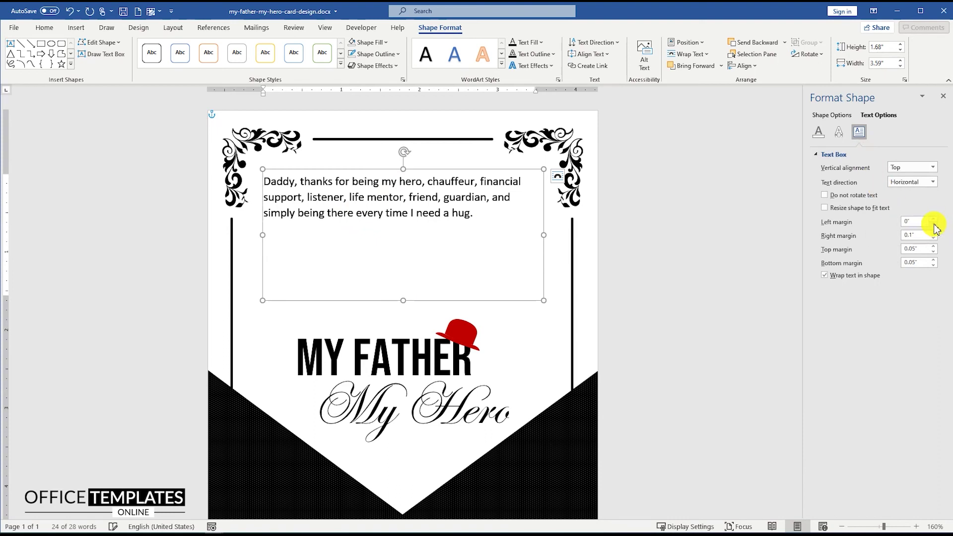
click(934, 252)
click(934, 265)
Center the whole message text horizontally within its text box.
key(ctrl+a)
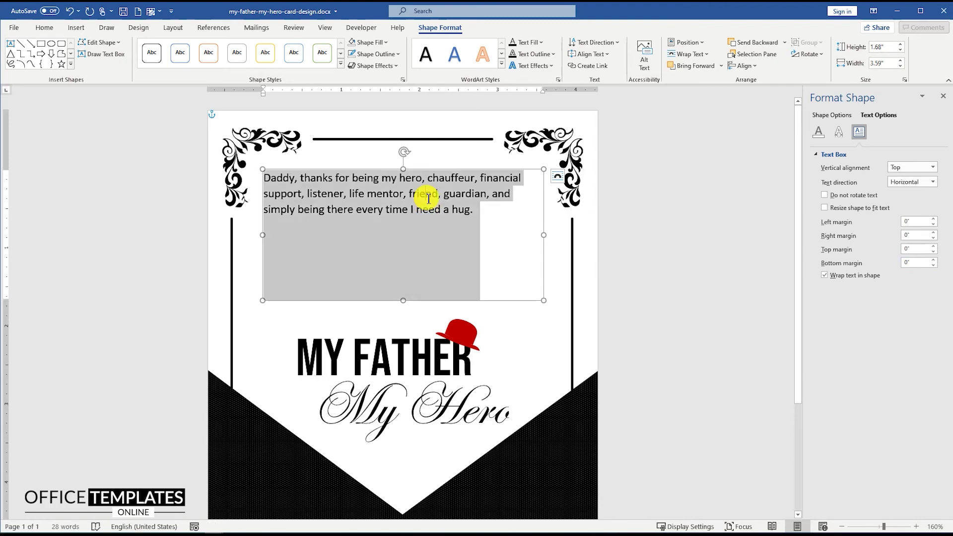
click(45, 28)
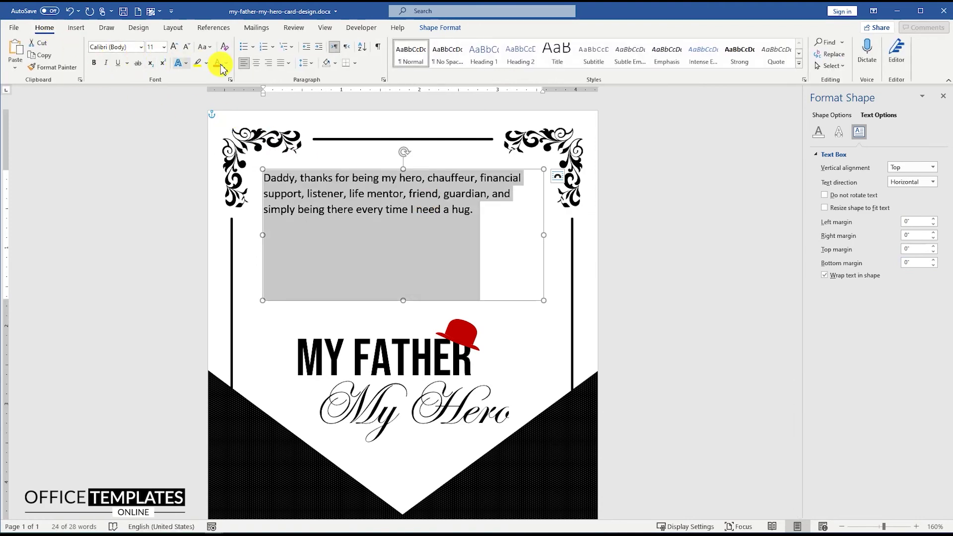
click(254, 63)
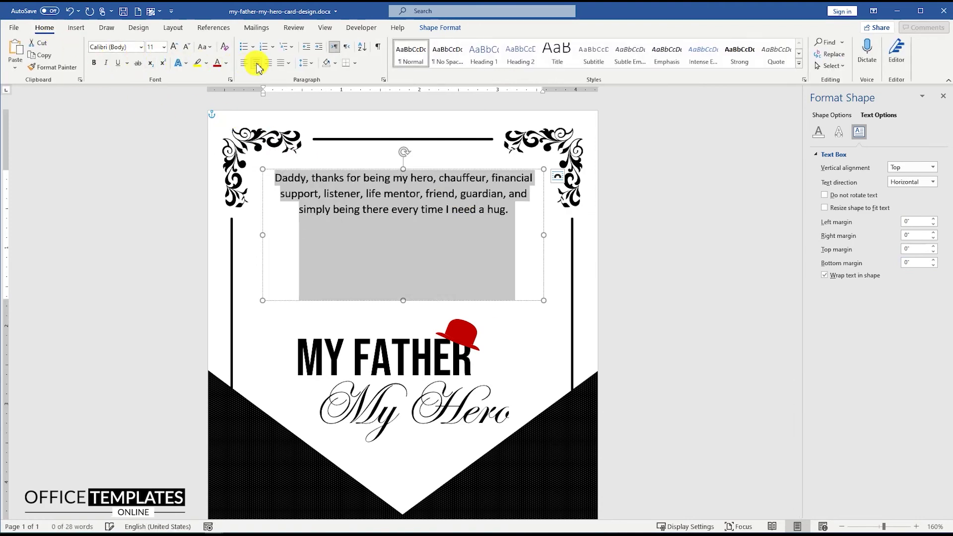
Set the message text to the Amasis MT Pro font at size 17.
click(141, 48)
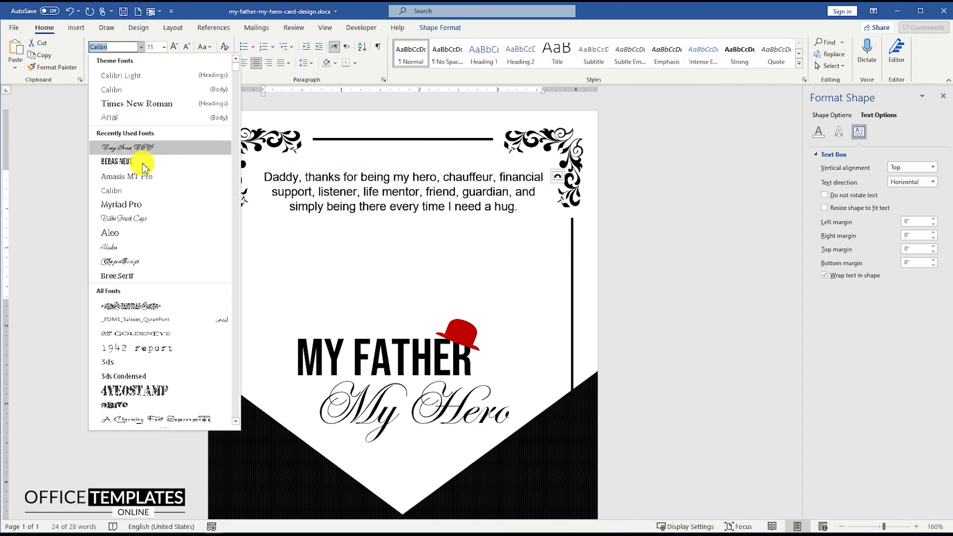
click(124, 174)
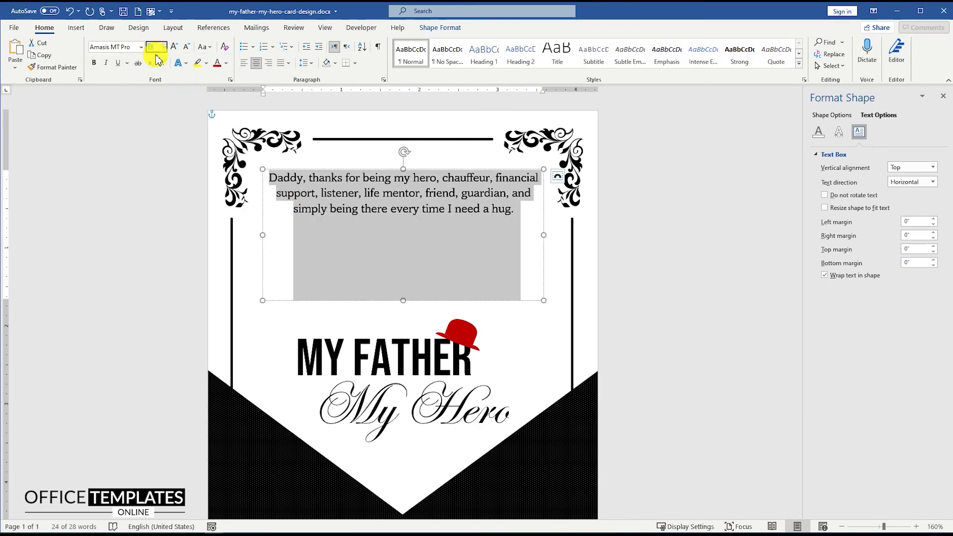
text(17)
key(Return)
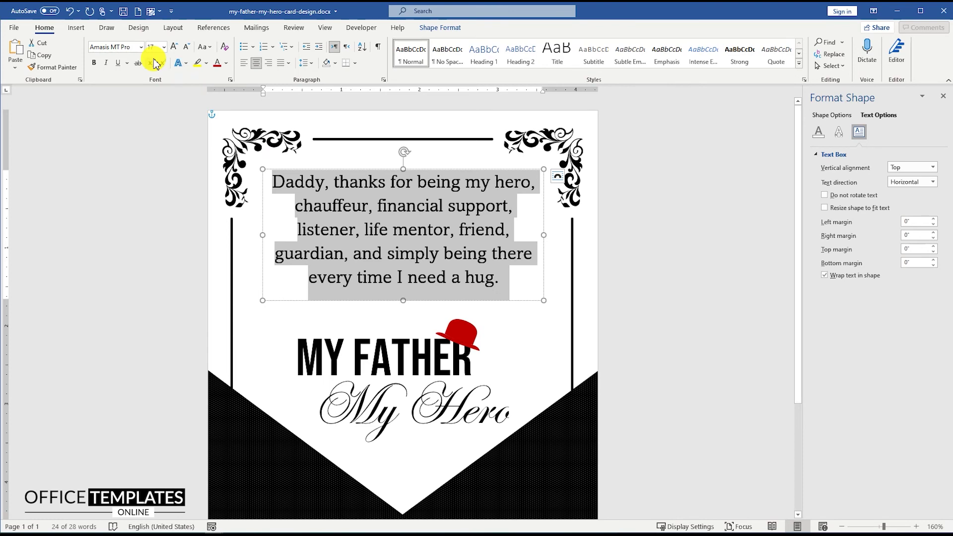
Extend the message text box downward to a height of about 1.72 inches and color its text dark red.
mouse_move(403, 300)
mouse_down()
mouse_move(404, 323)
mouse_move(408, 305)
mouse_up()
click(217, 63)
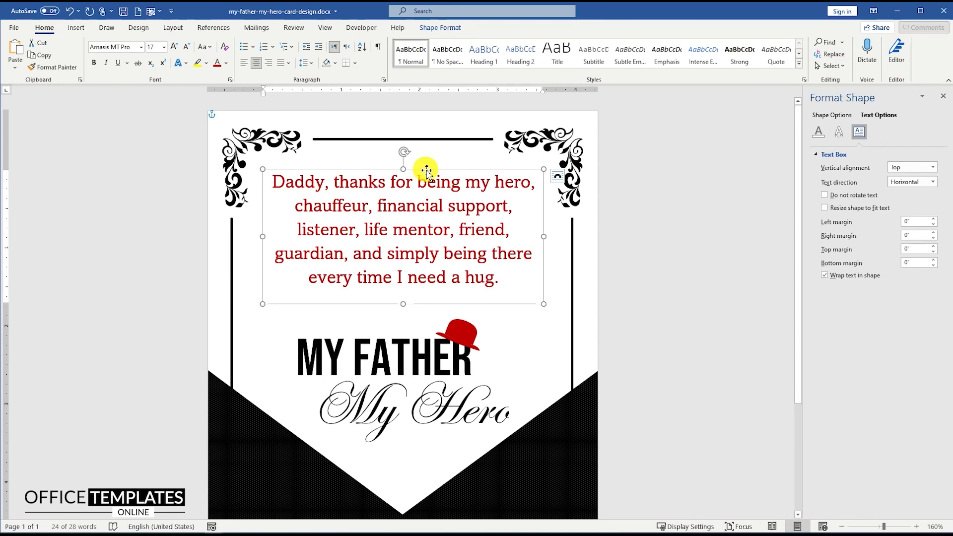
Align the message text box to the horizontal center of the card and move it slightly down.
click(446, 28)
click(743, 65)
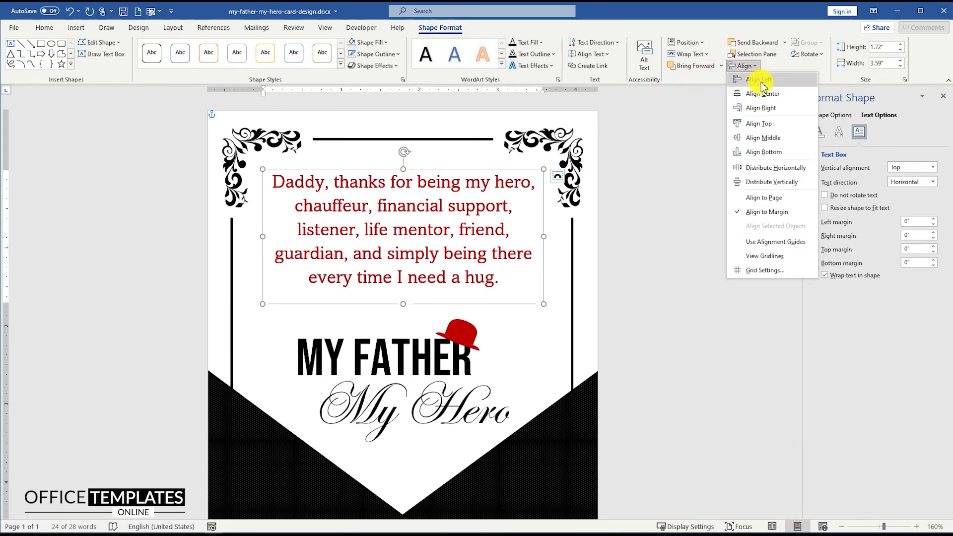
click(761, 81)
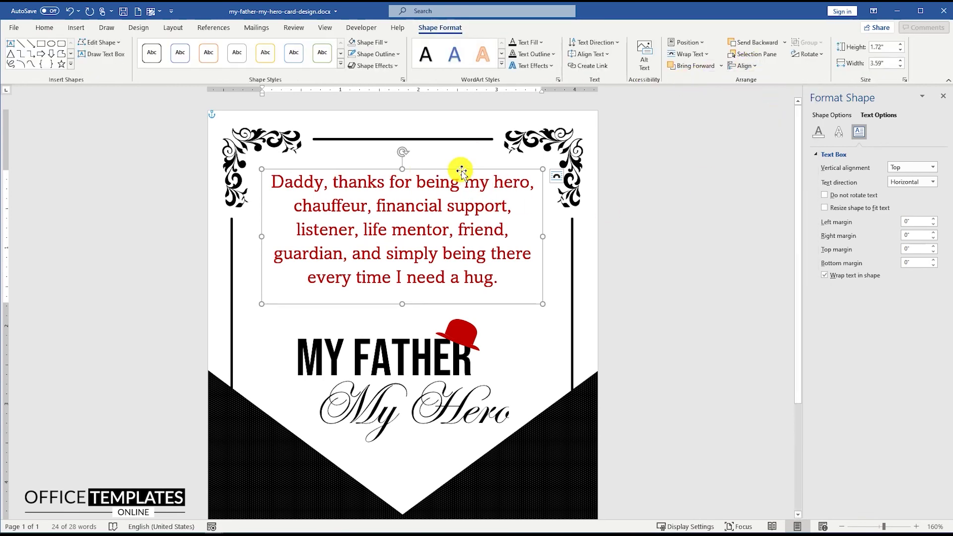
ctrl+scroll(424, 246, down, 7)
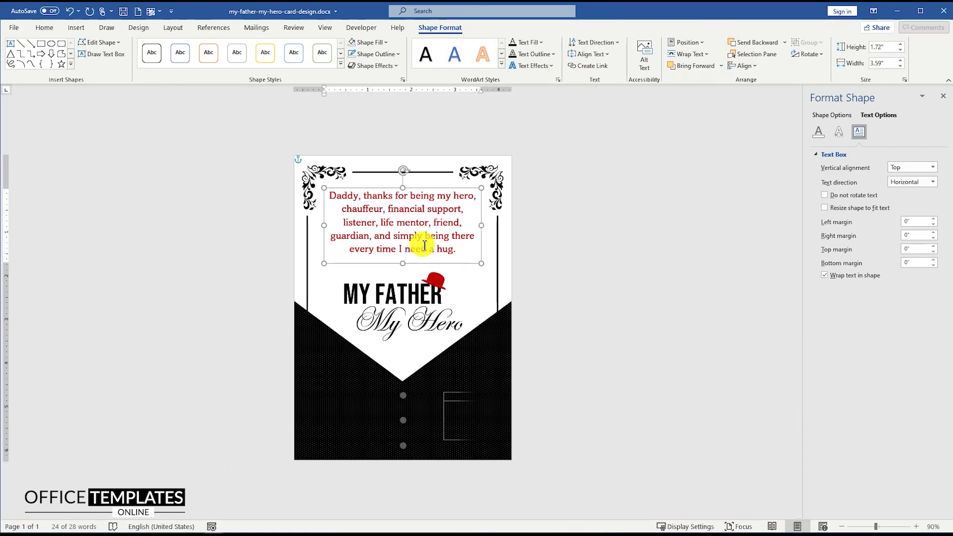
drag(419, 266, 420, 268)
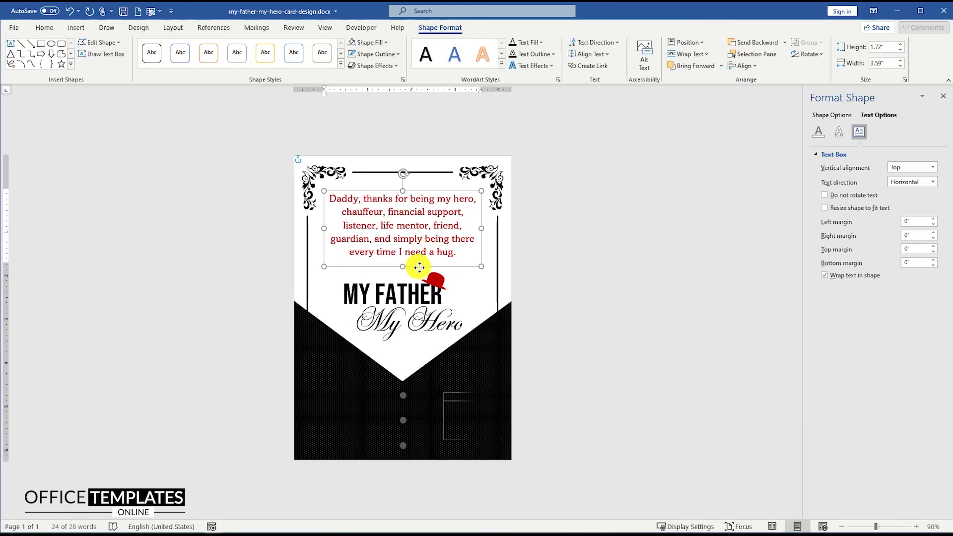
Move the grouped "My Father My Hero" title and hat slightly up toward the message, leaving it deselected.
click(423, 270)
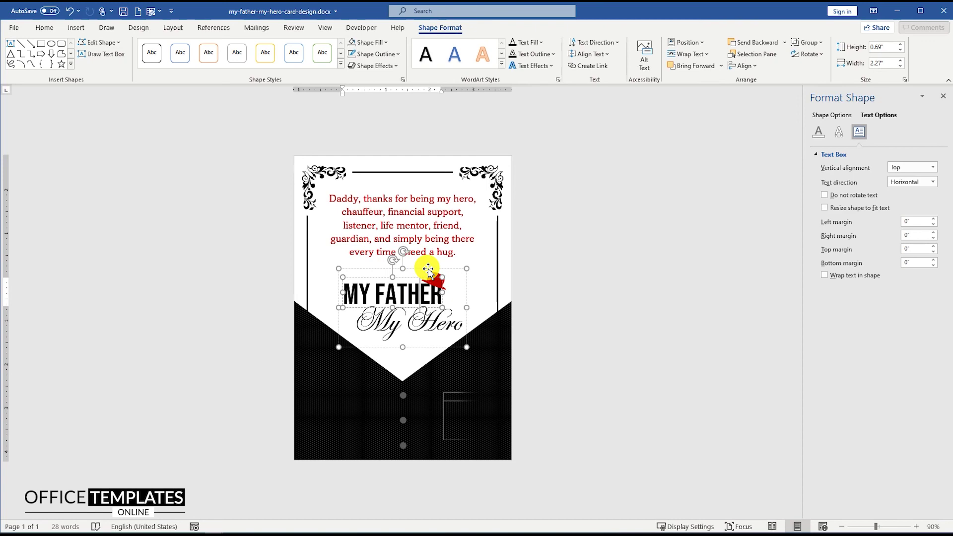
click(428, 271)
key(ctrl+z)
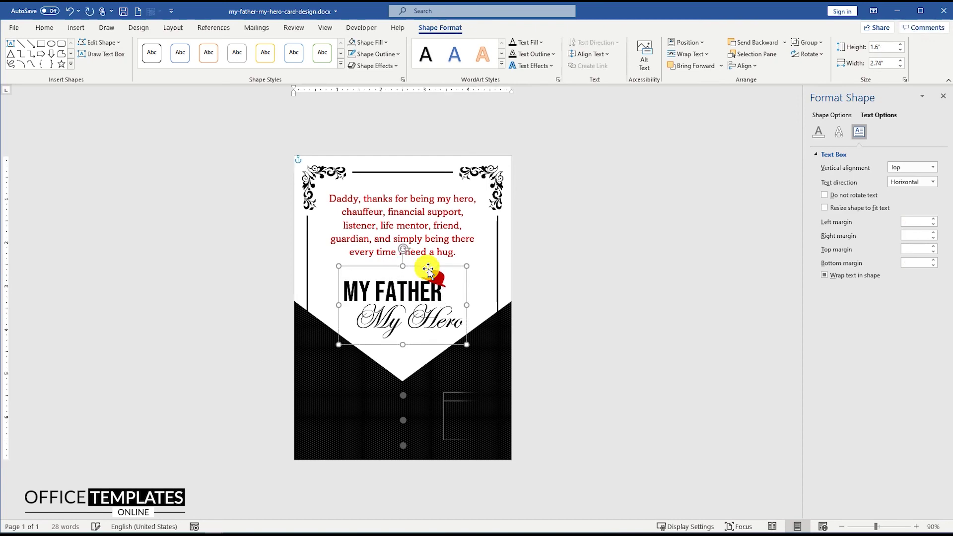
click(556, 290)
scroll(557, 288, up, 1)
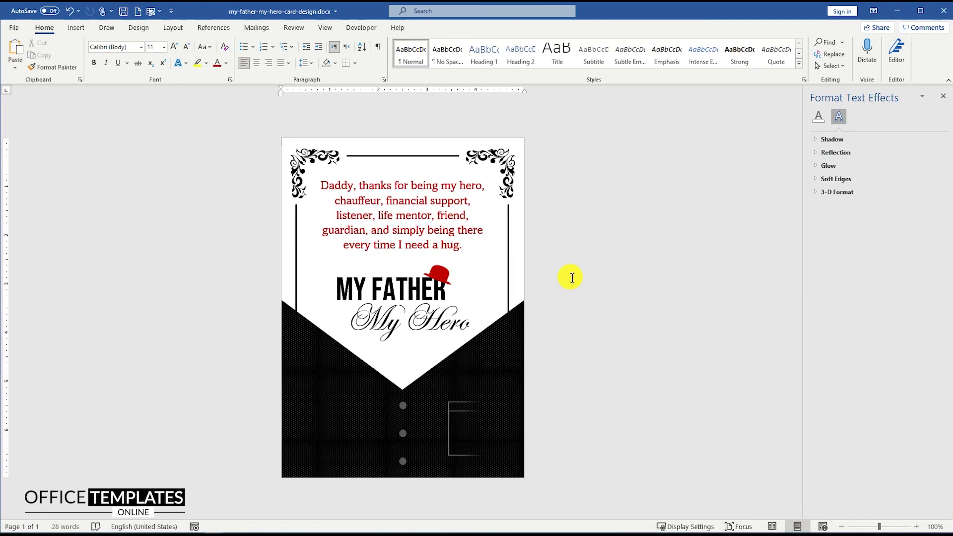